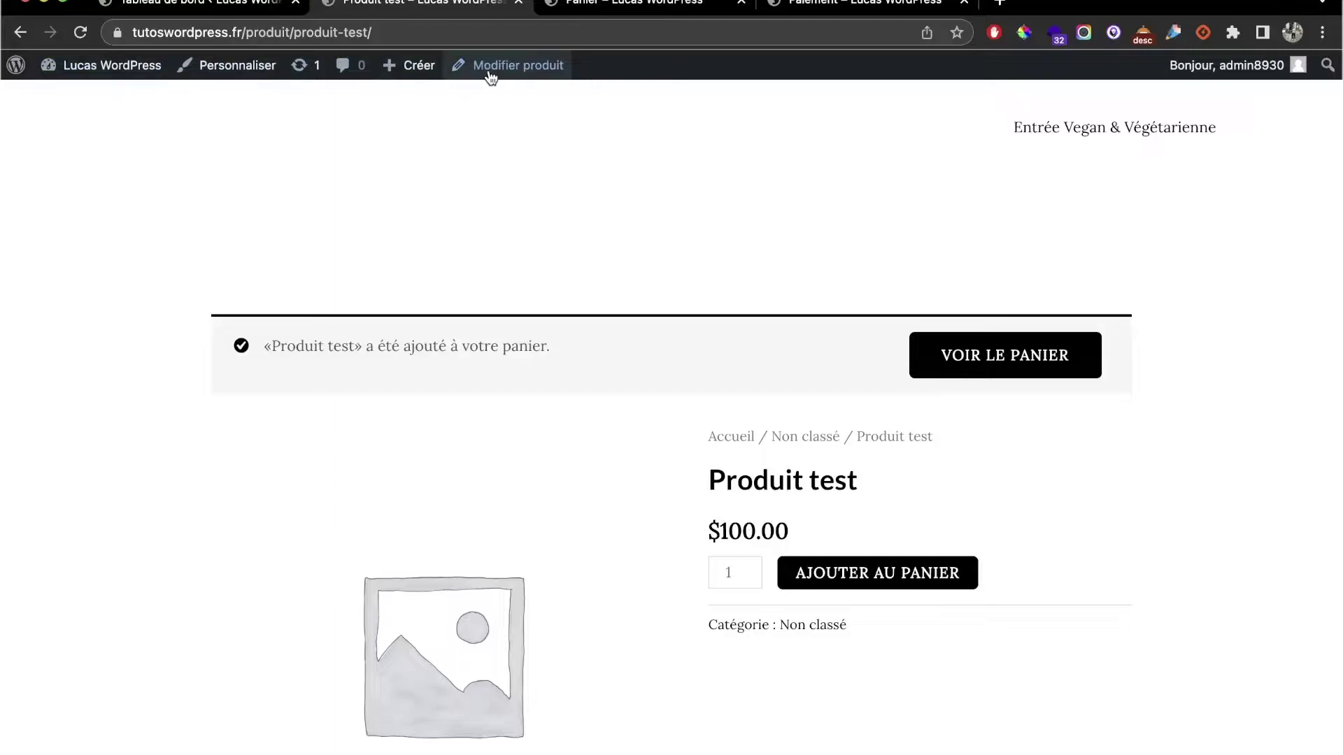
Step: Open the edit page of Produit test in a new tab and display its shipping data to check the weight
right_click(492, 78)
click(526, 79)
drag(559, 4, 415, 1)
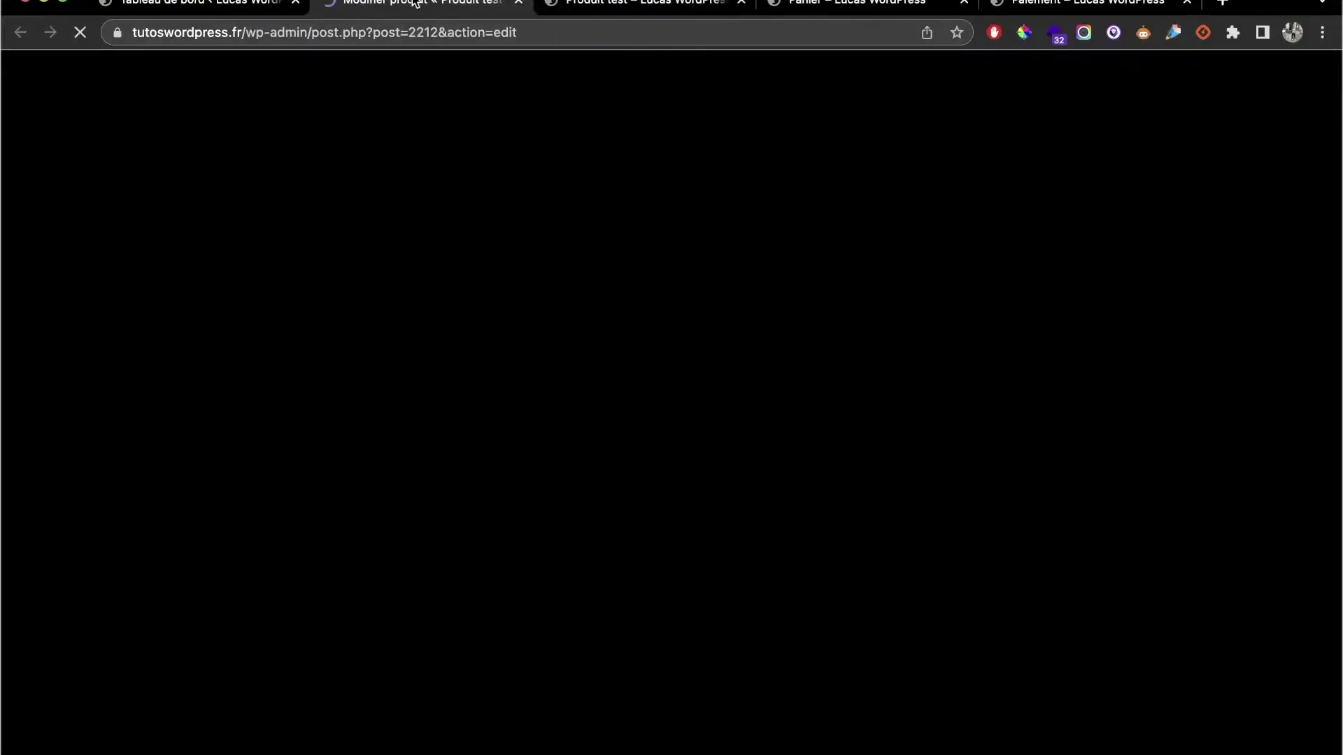
scroll(315, 581, down, 3)
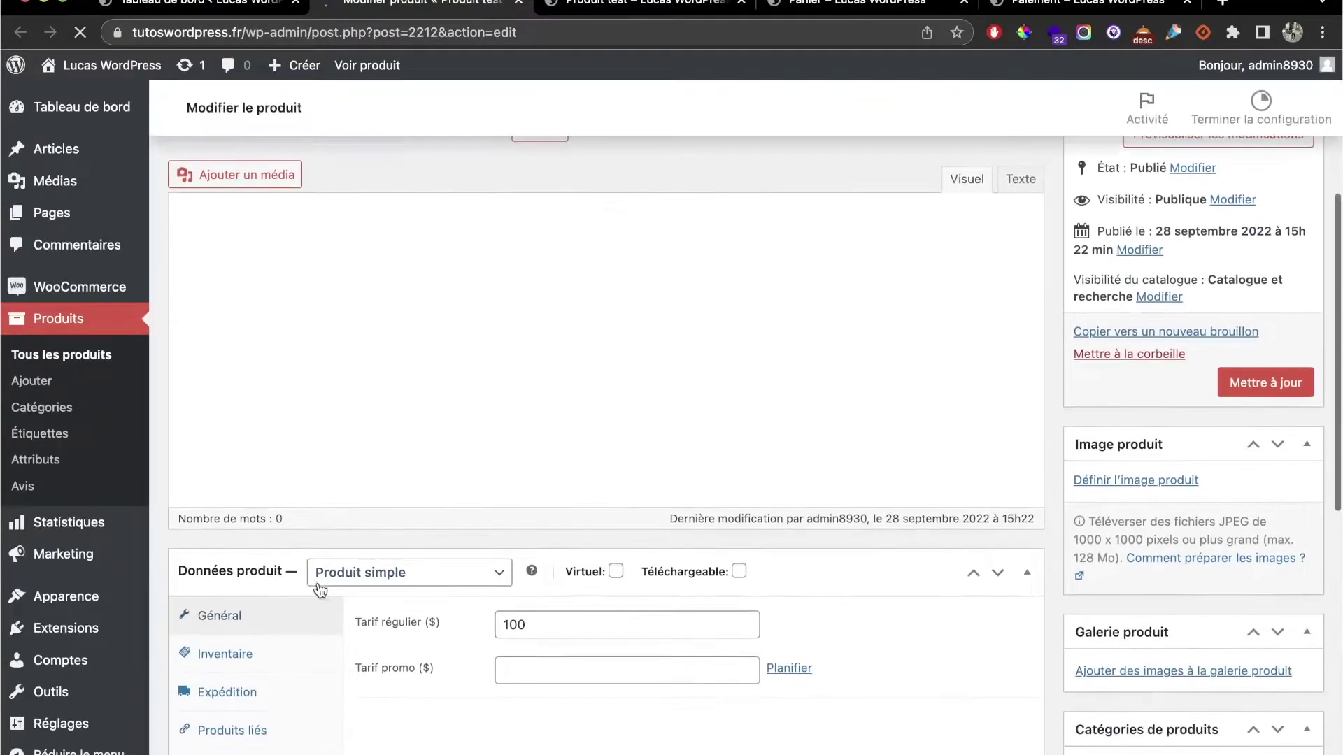
scroll(380, 658, down, 2)
click(285, 645)
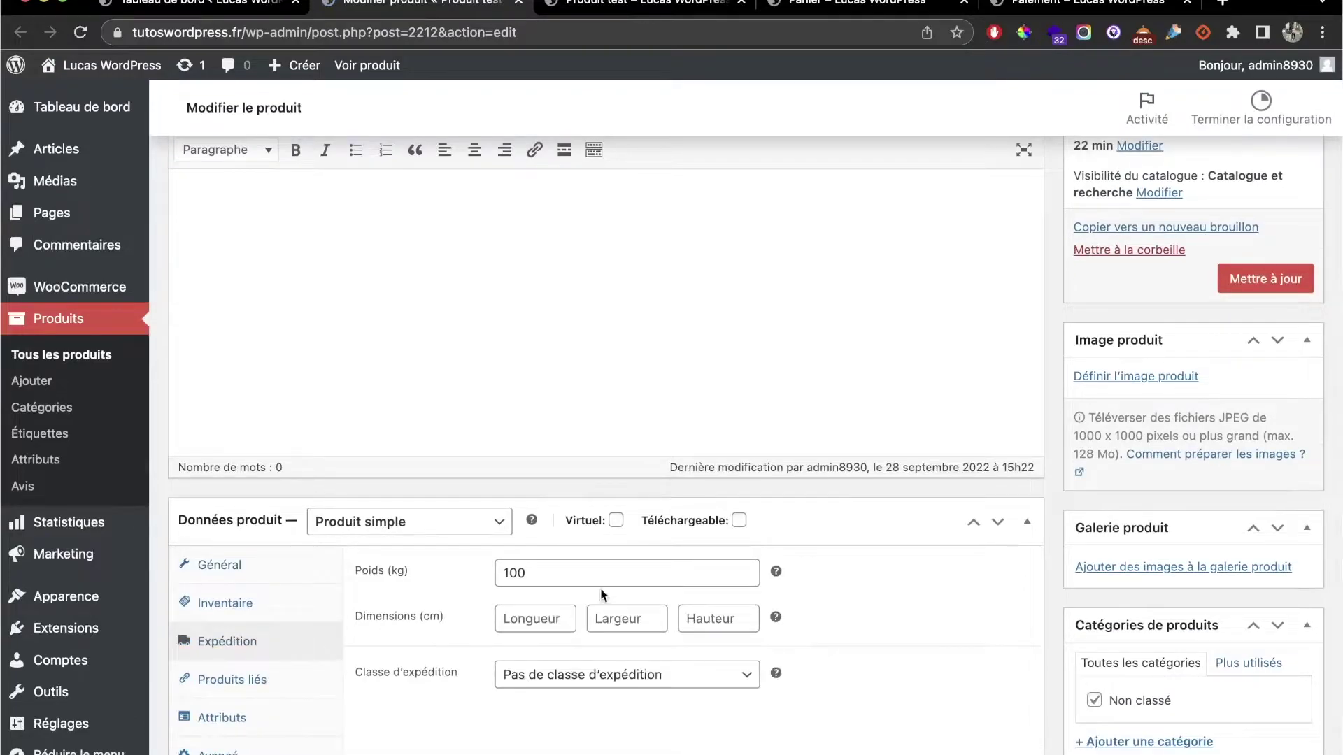
Step: Review the product page, the cart and the checkout page, examining the shipping cost line in the order summary
click(685, 6)
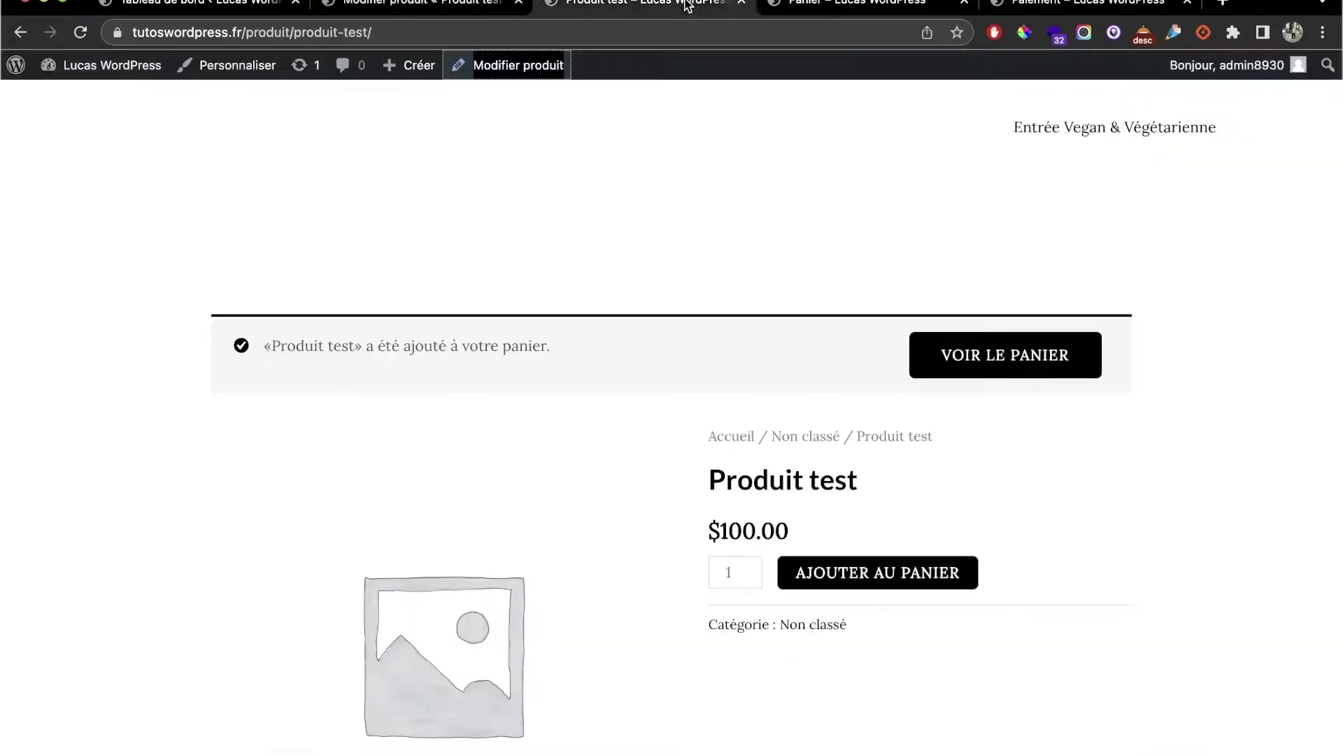
click(831, 4)
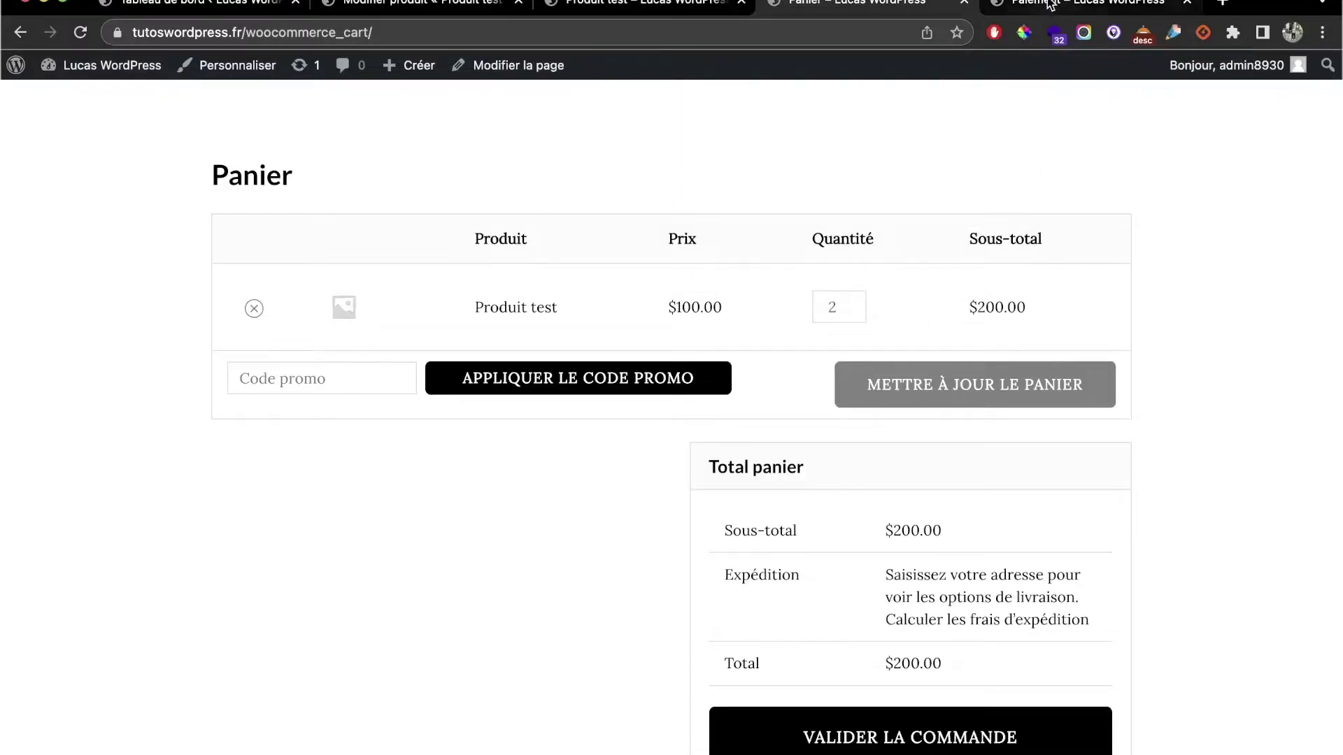
click(1078, 5)
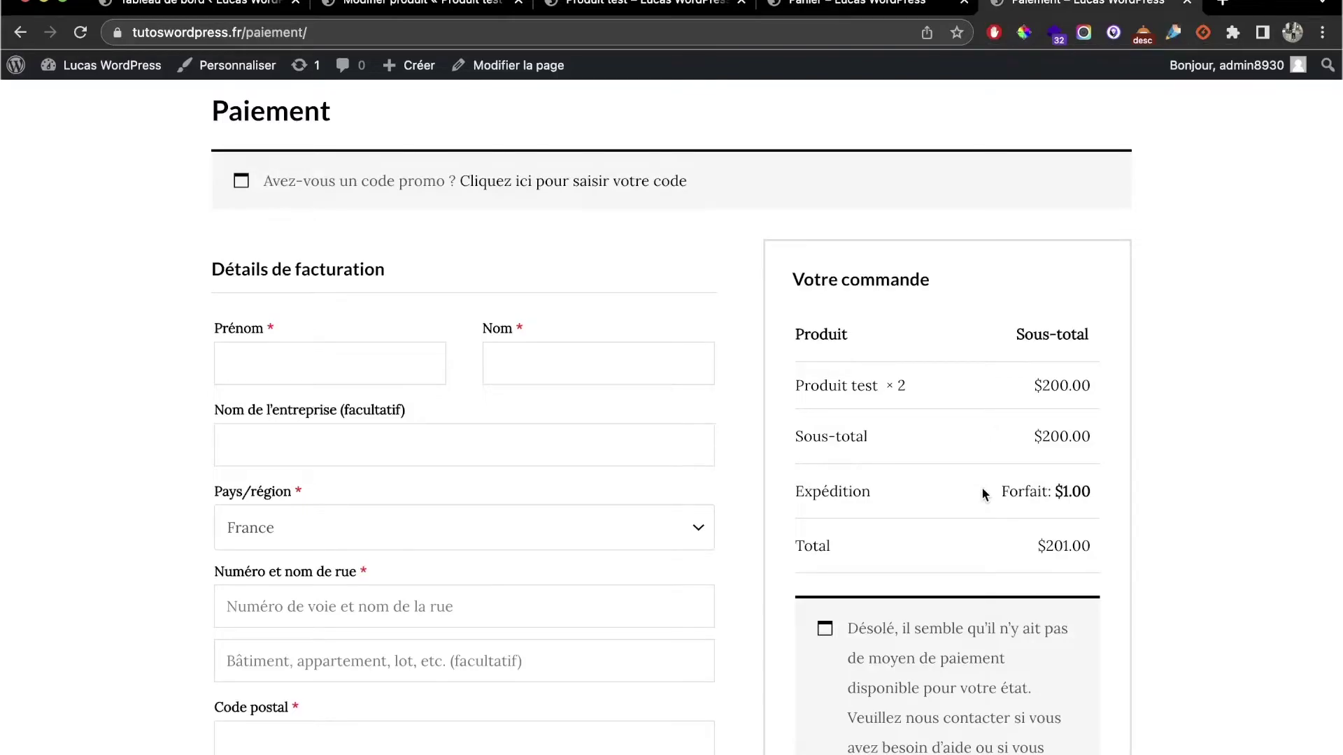
drag(847, 385, 1097, 502)
click(1045, 476)
double_click(1045, 476)
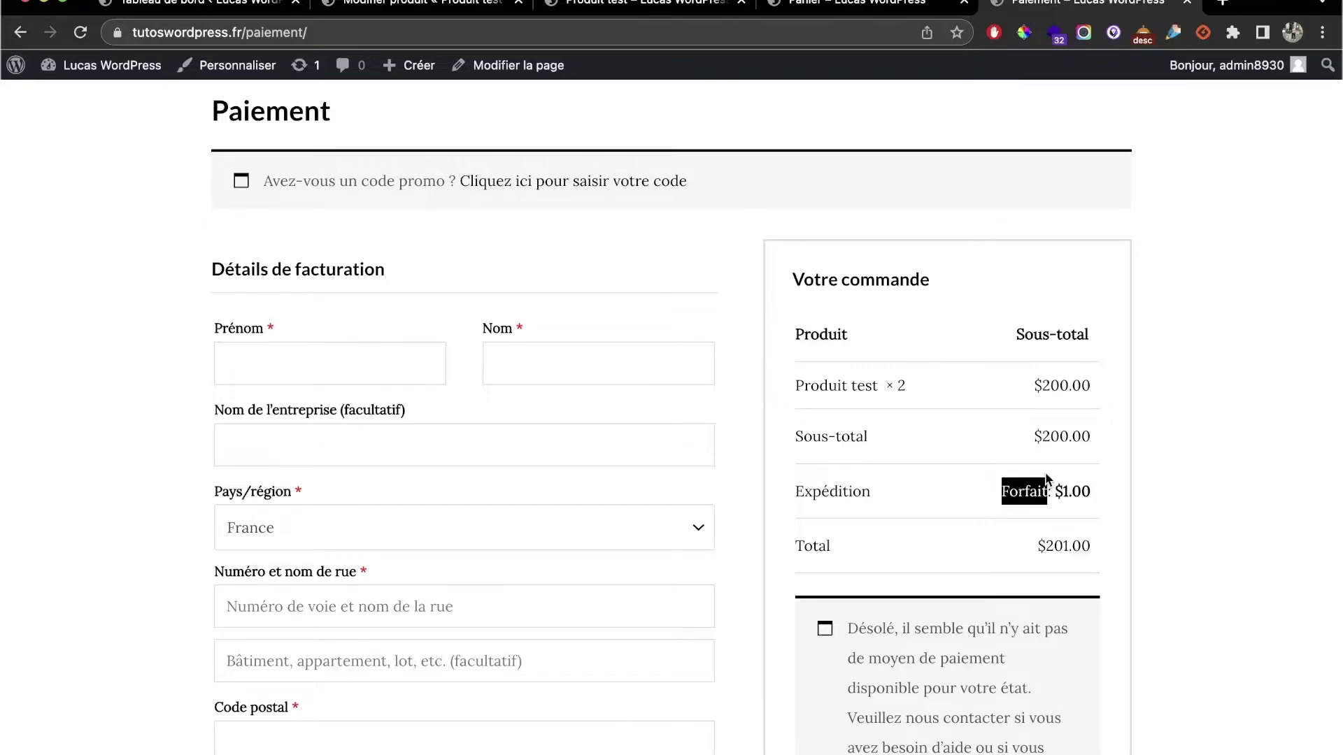
Step: Search the plugin directory for "shipping rate", then install and activate Table Rate Shipping Method for WooCommerce by Flexible Shipping
click(215, 6)
mouse_move(70, 528)
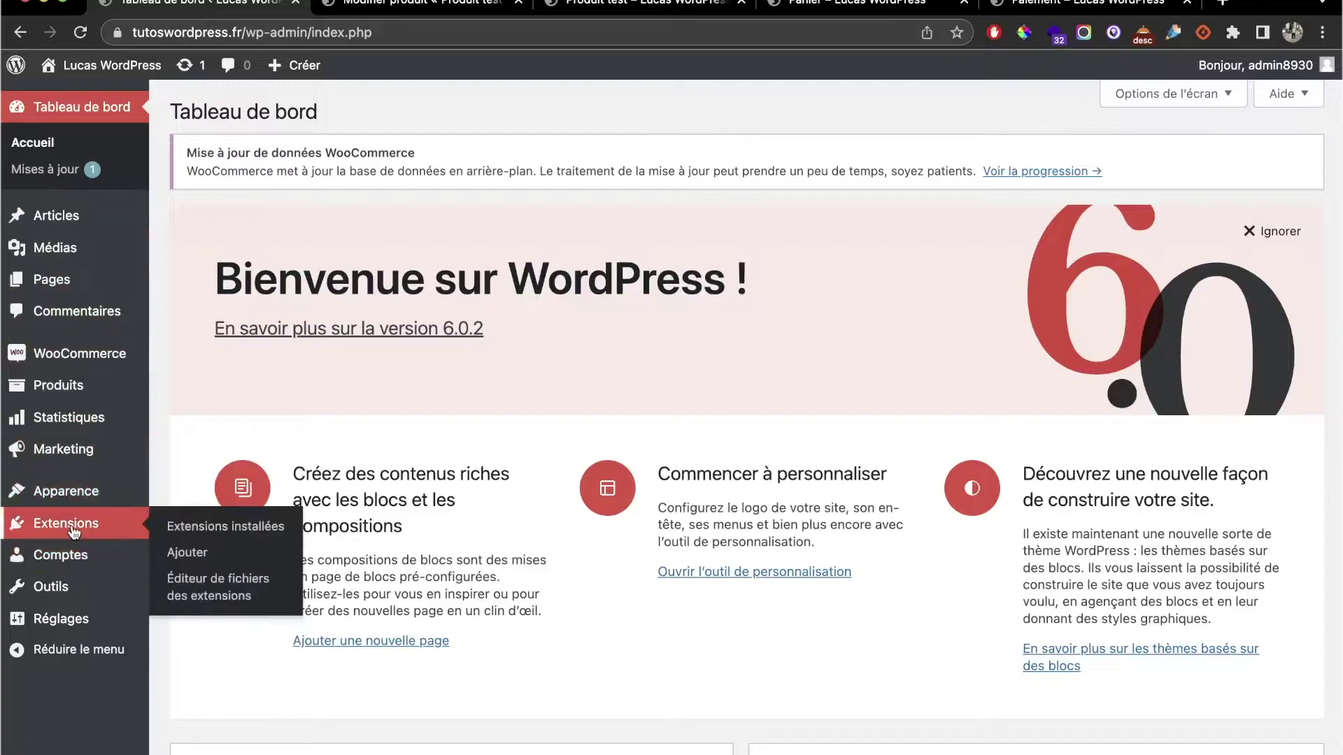
click(189, 558)
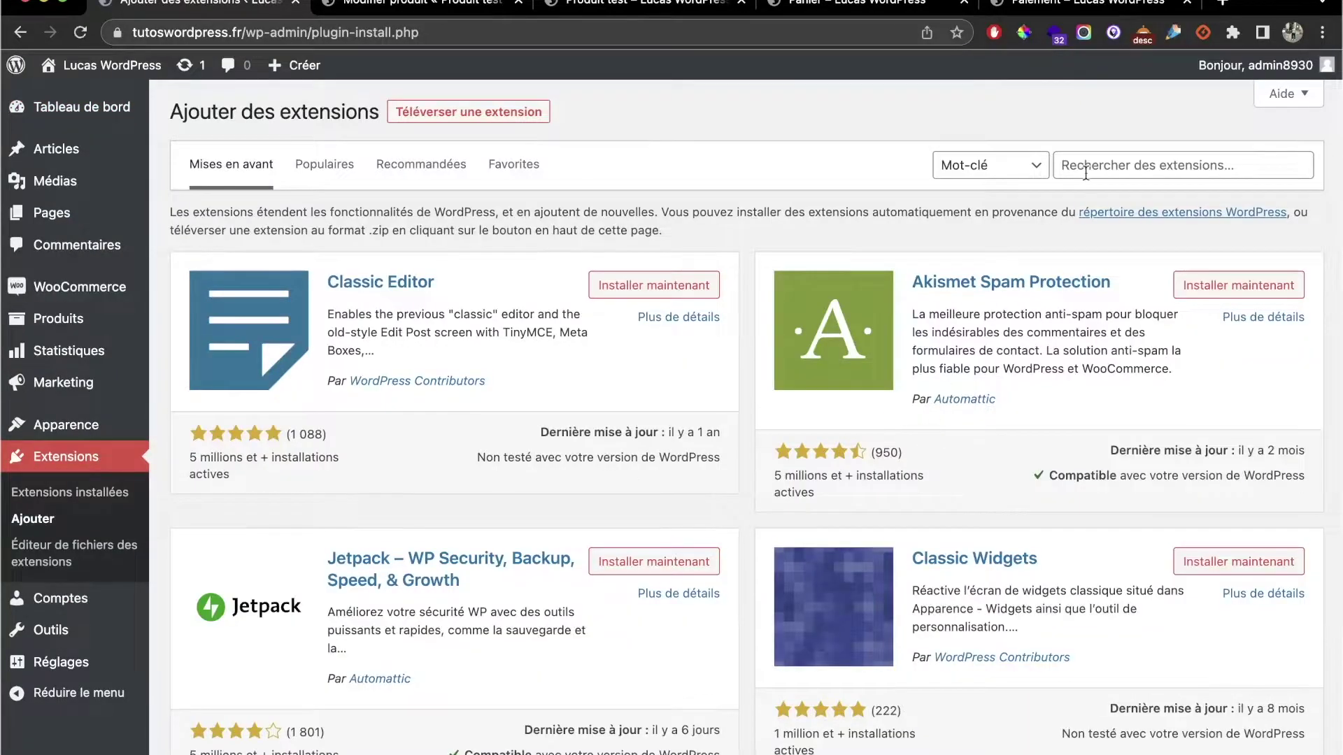
click(1101, 173)
text(shipping rate)
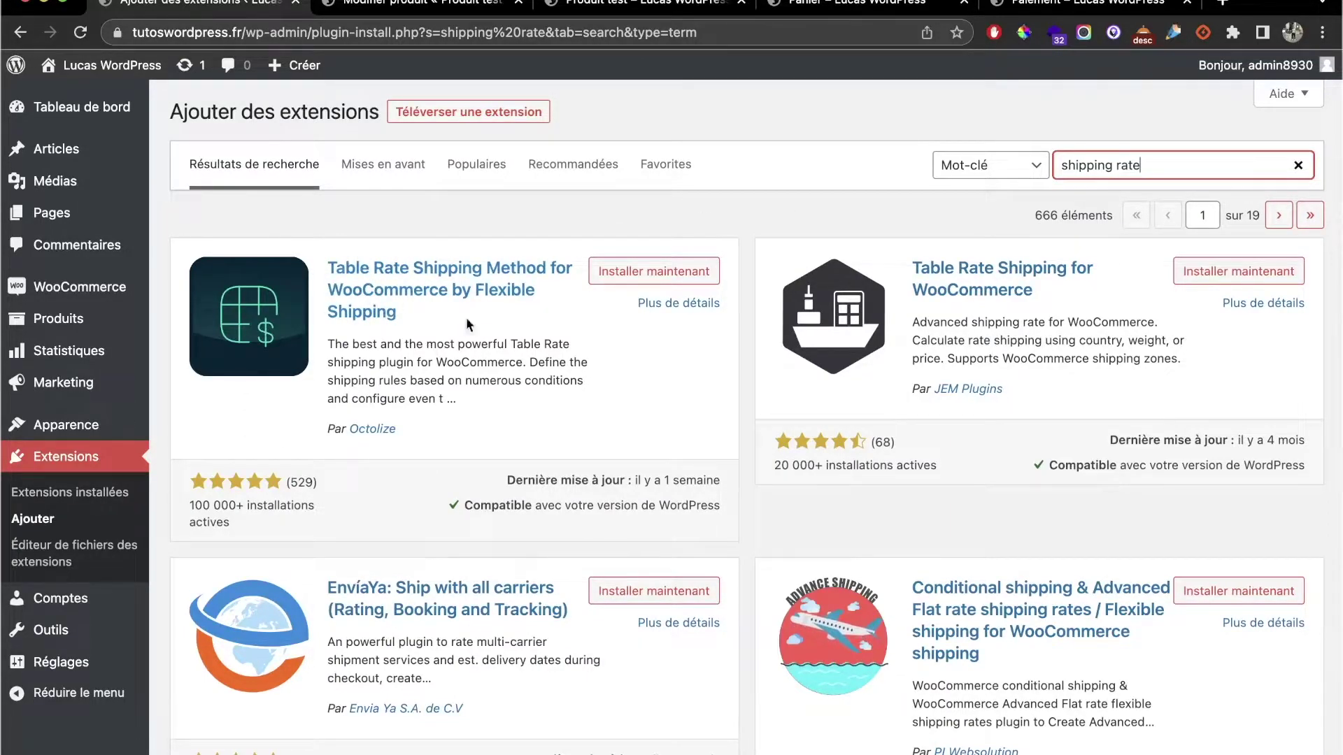
click(671, 276)
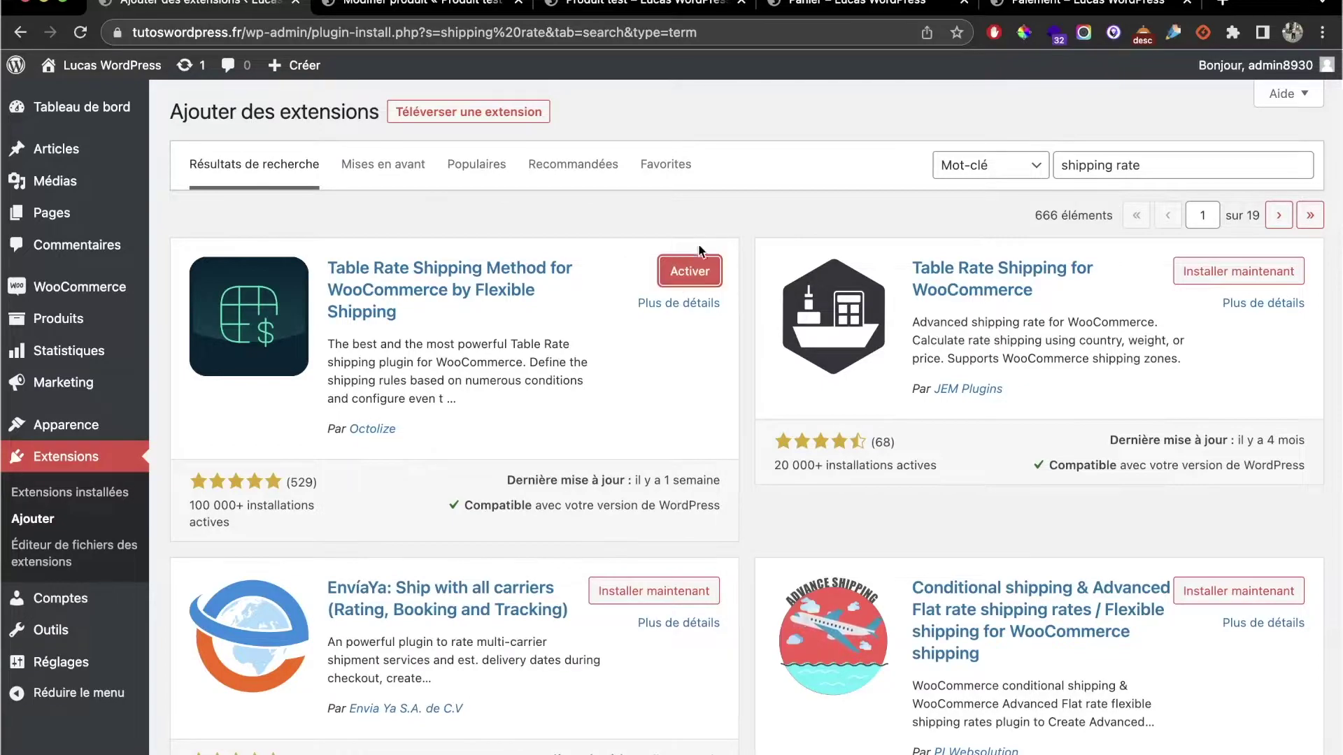
click(699, 268)
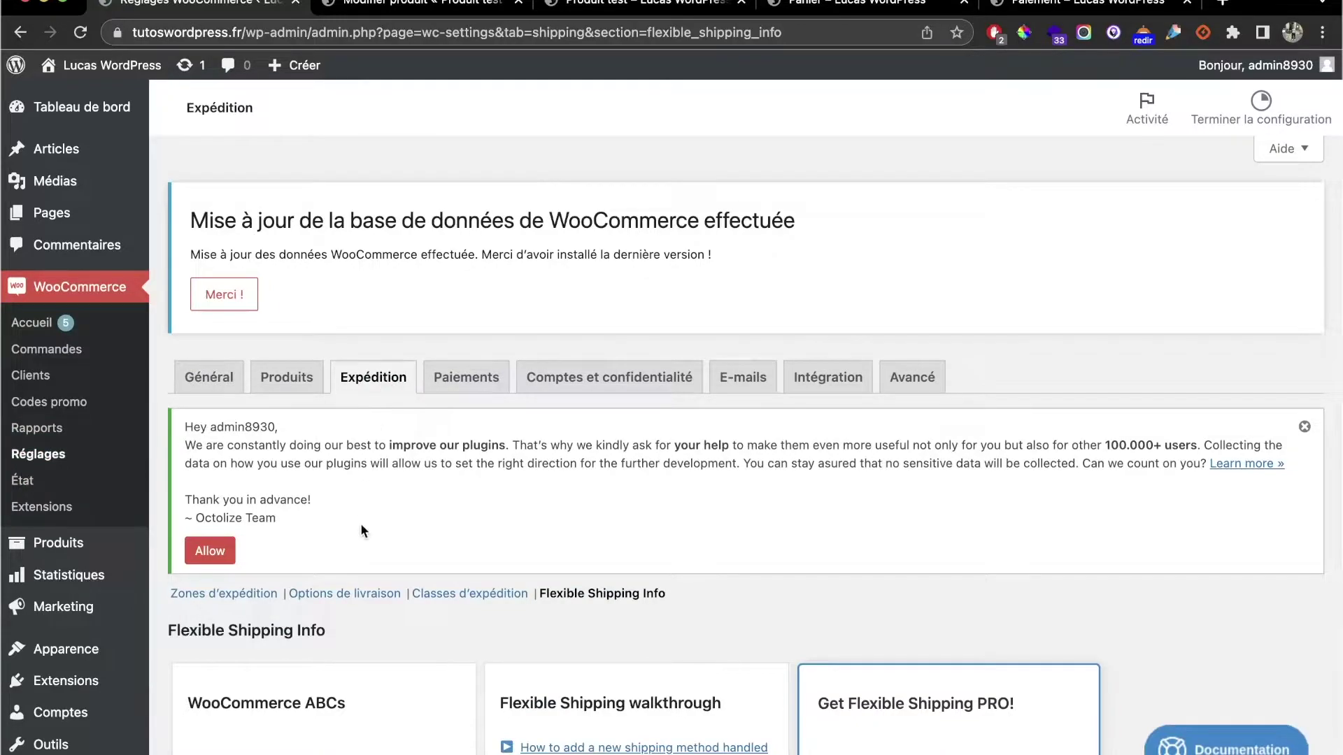
Step: Open the France shipping zone in the WooCommerce shipping settings and delete its Forfait shipping method
scroll(361, 530, down, 3)
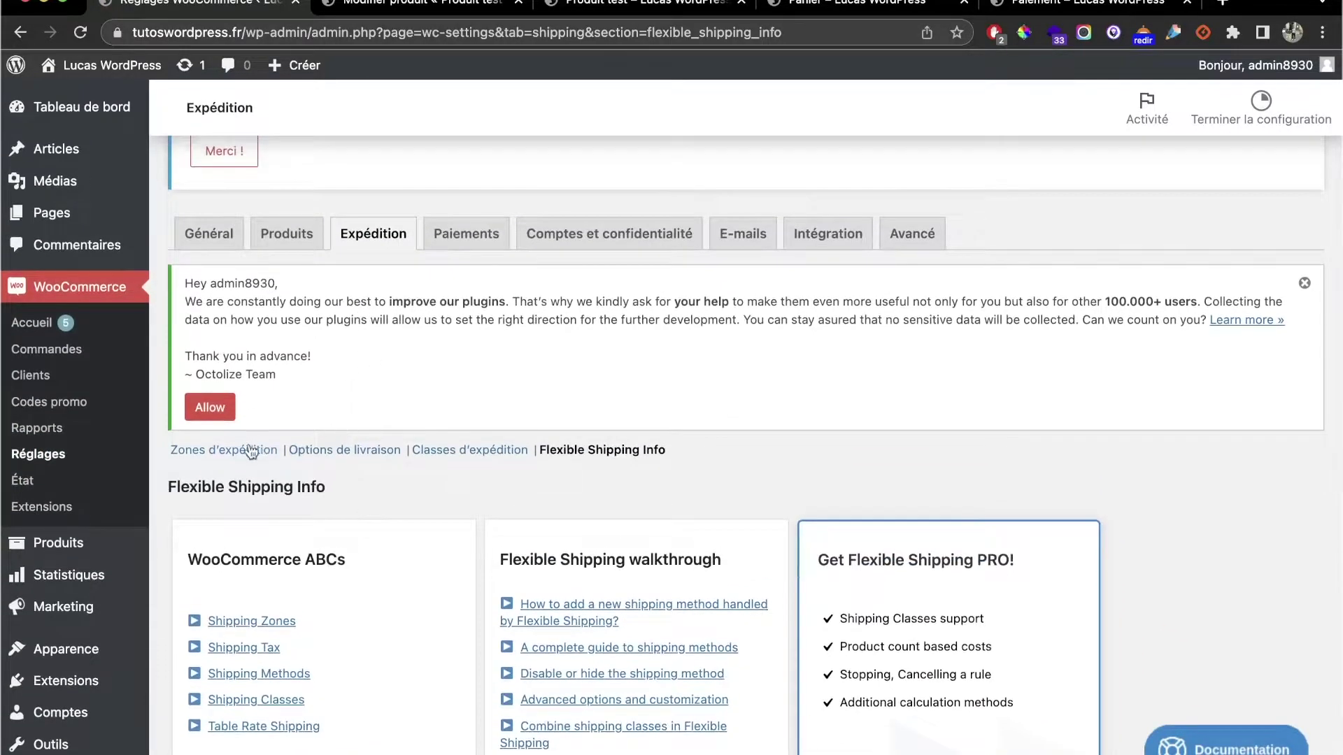
click(225, 456)
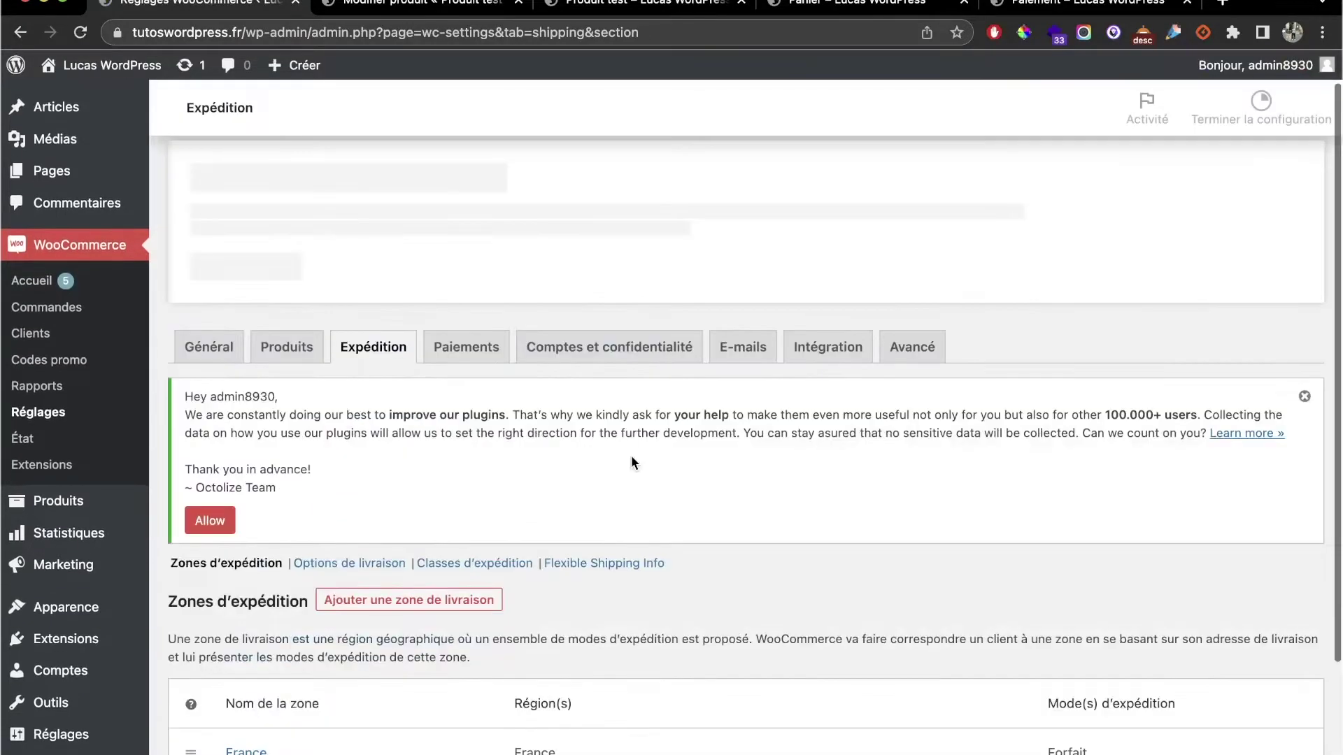
scroll(631, 456, down, 3)
click(236, 574)
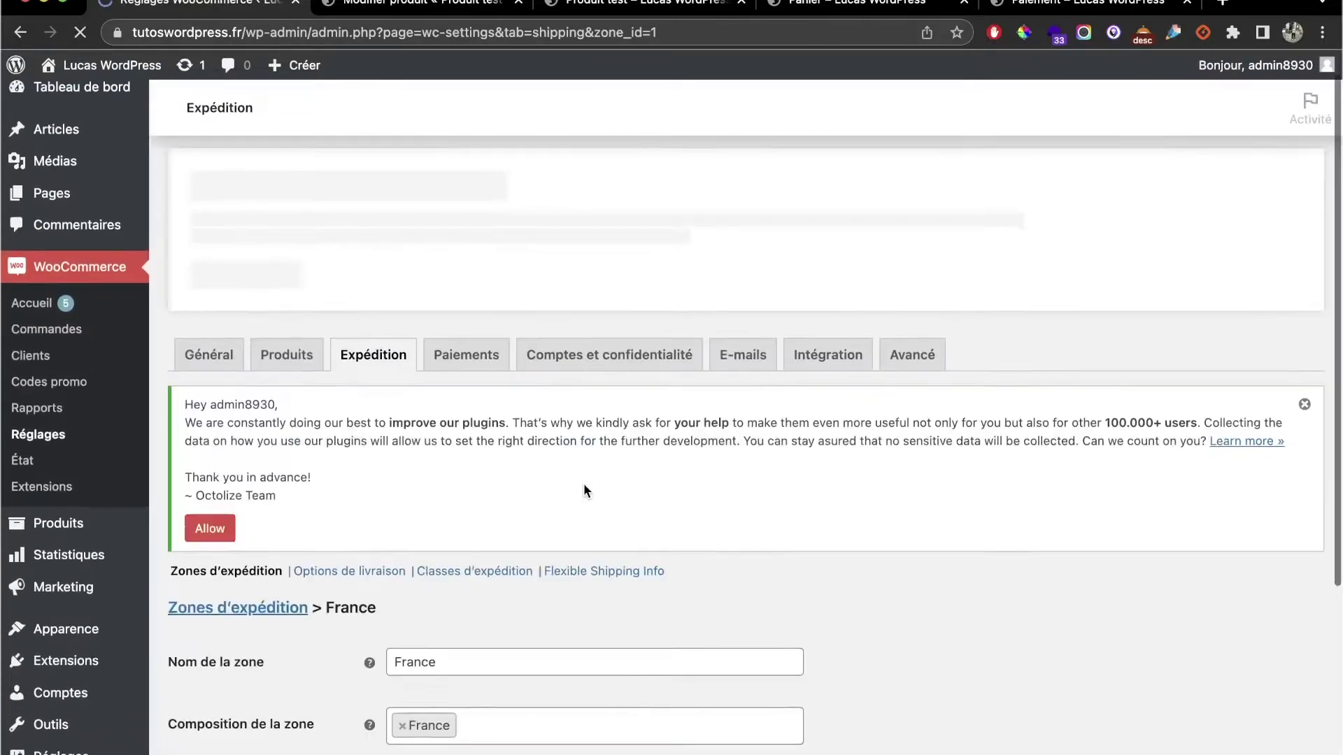
scroll(583, 488, down, 5)
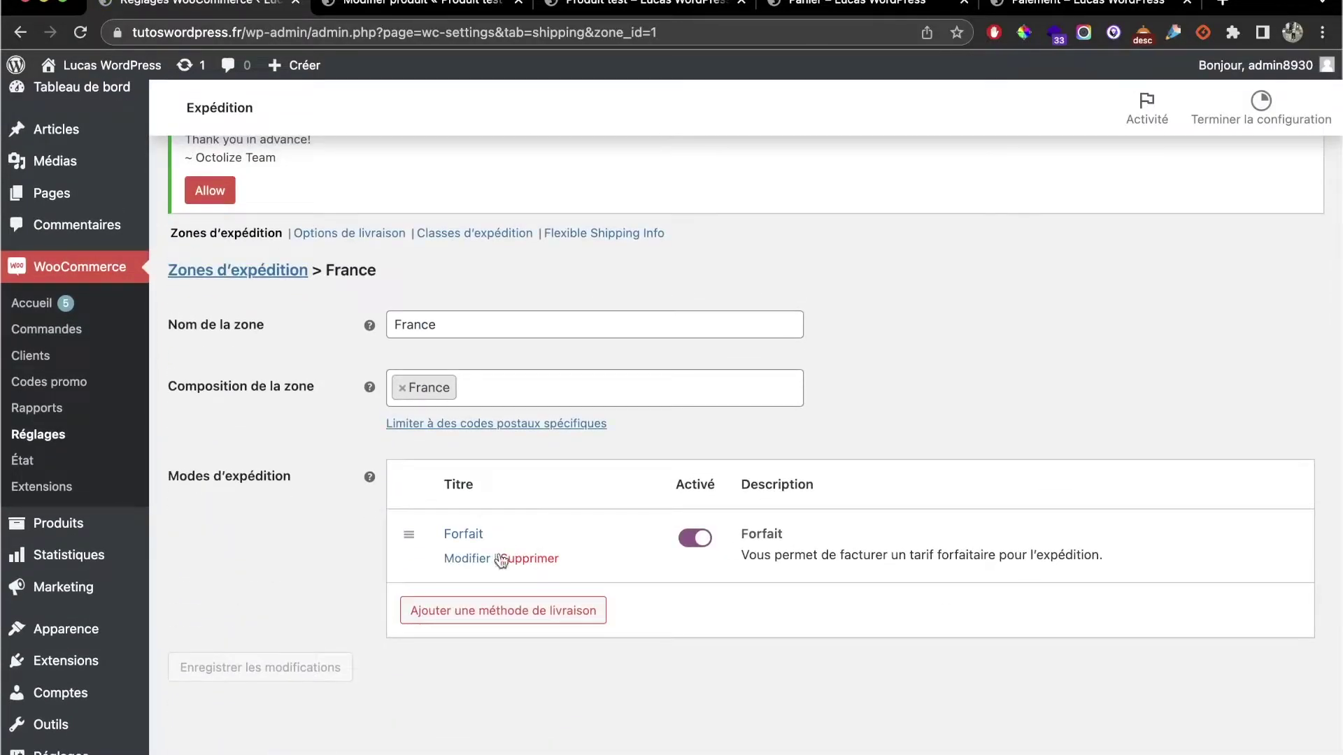
click(520, 559)
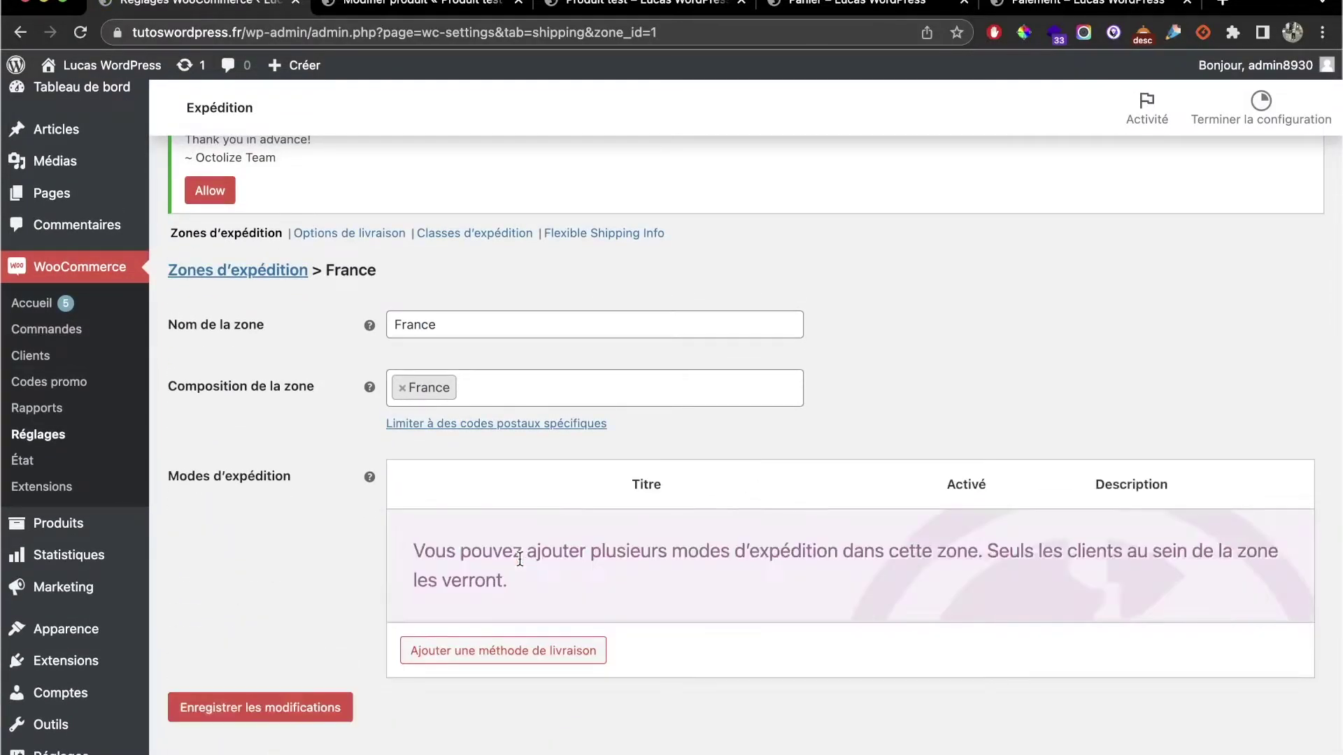
Step: Add a Flexible Shipping delivery method to the France zone
click(555, 654)
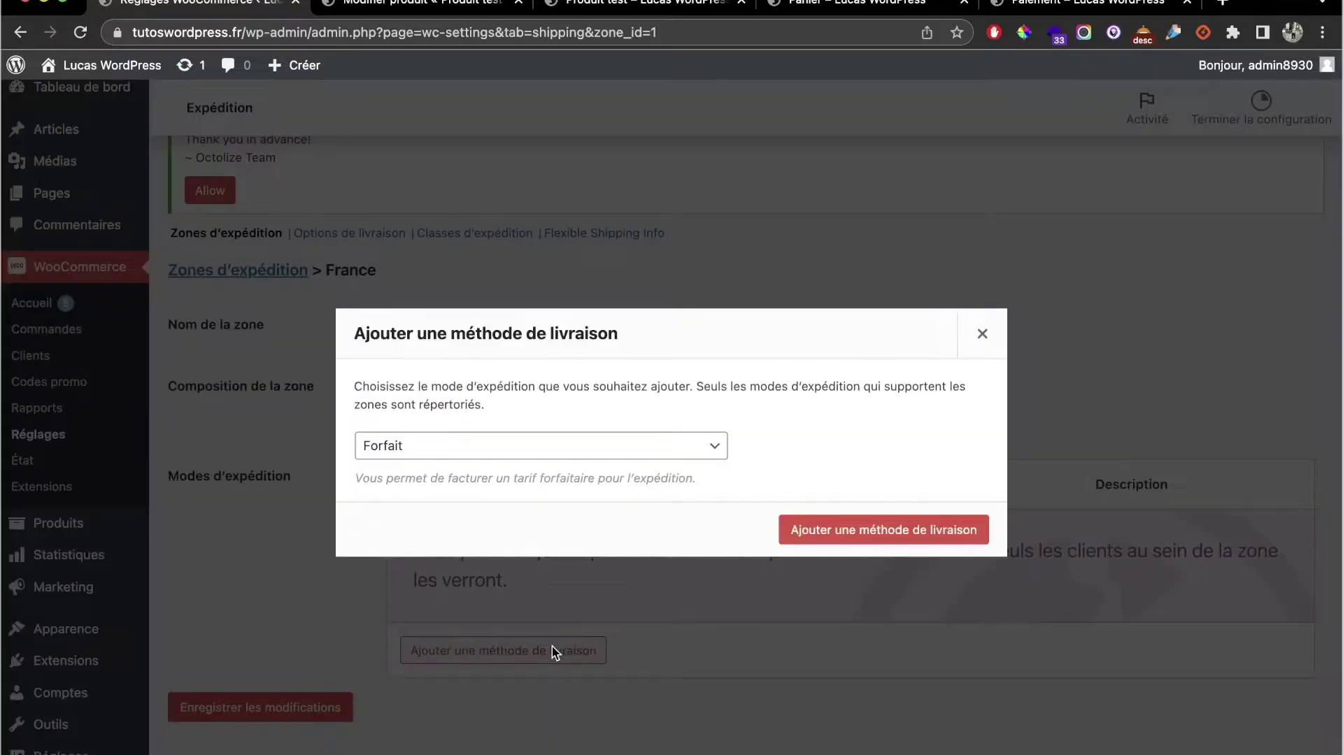
click(568, 447)
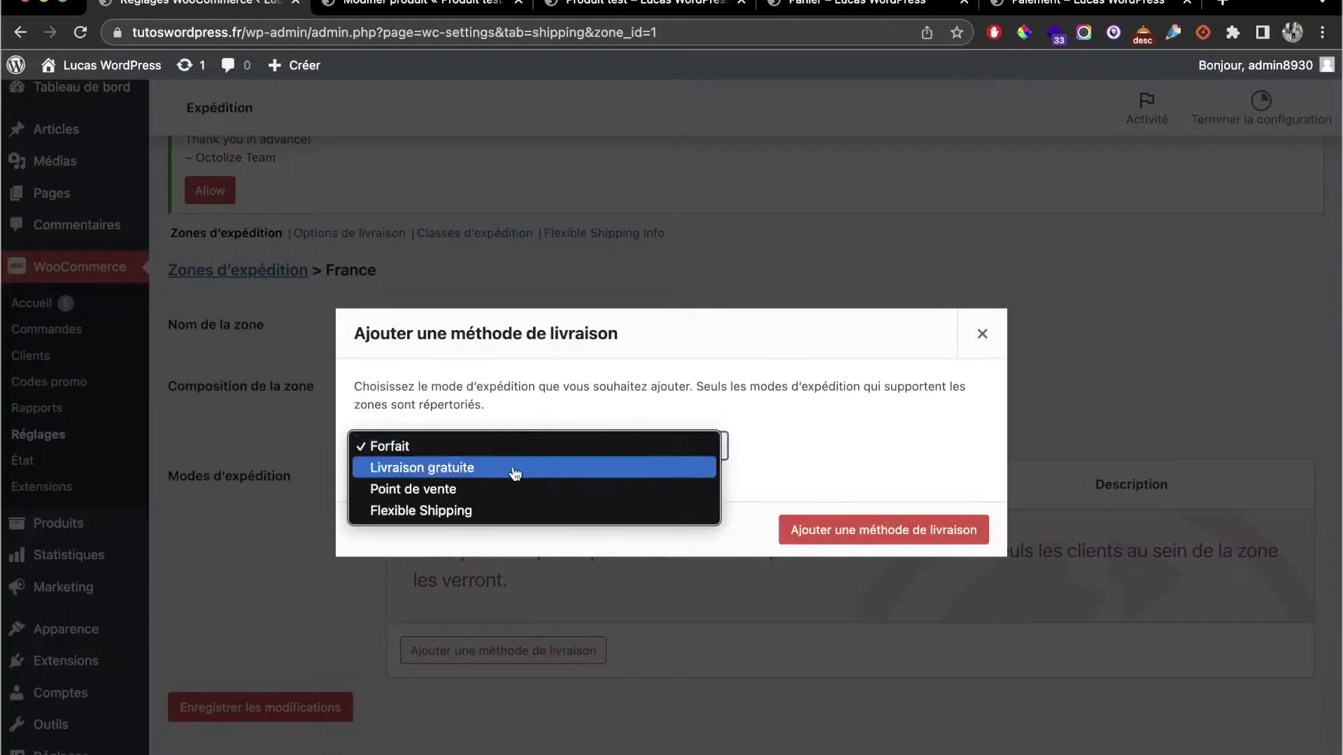
click(484, 511)
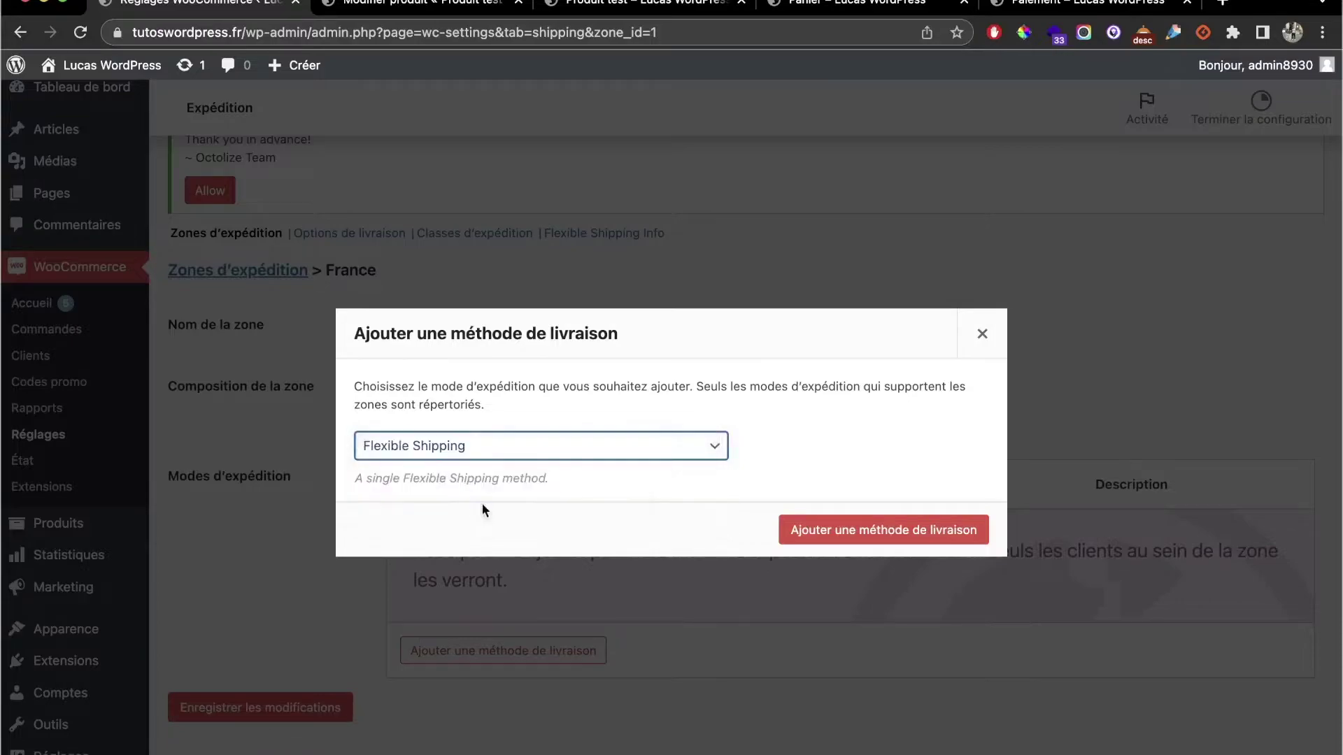
click(805, 521)
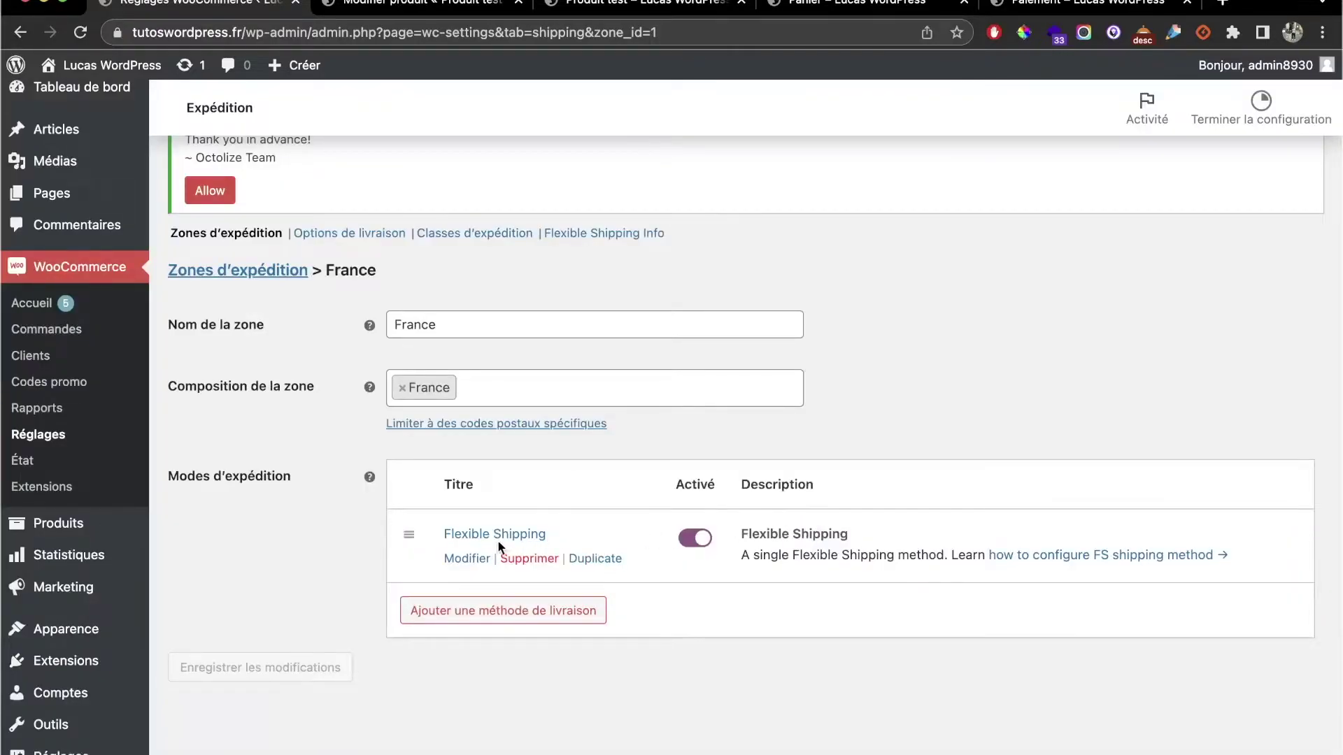
Step: Edit the Flexible Shipping method of the France zone and set its method title to "Livraison Standard"
click(479, 561)
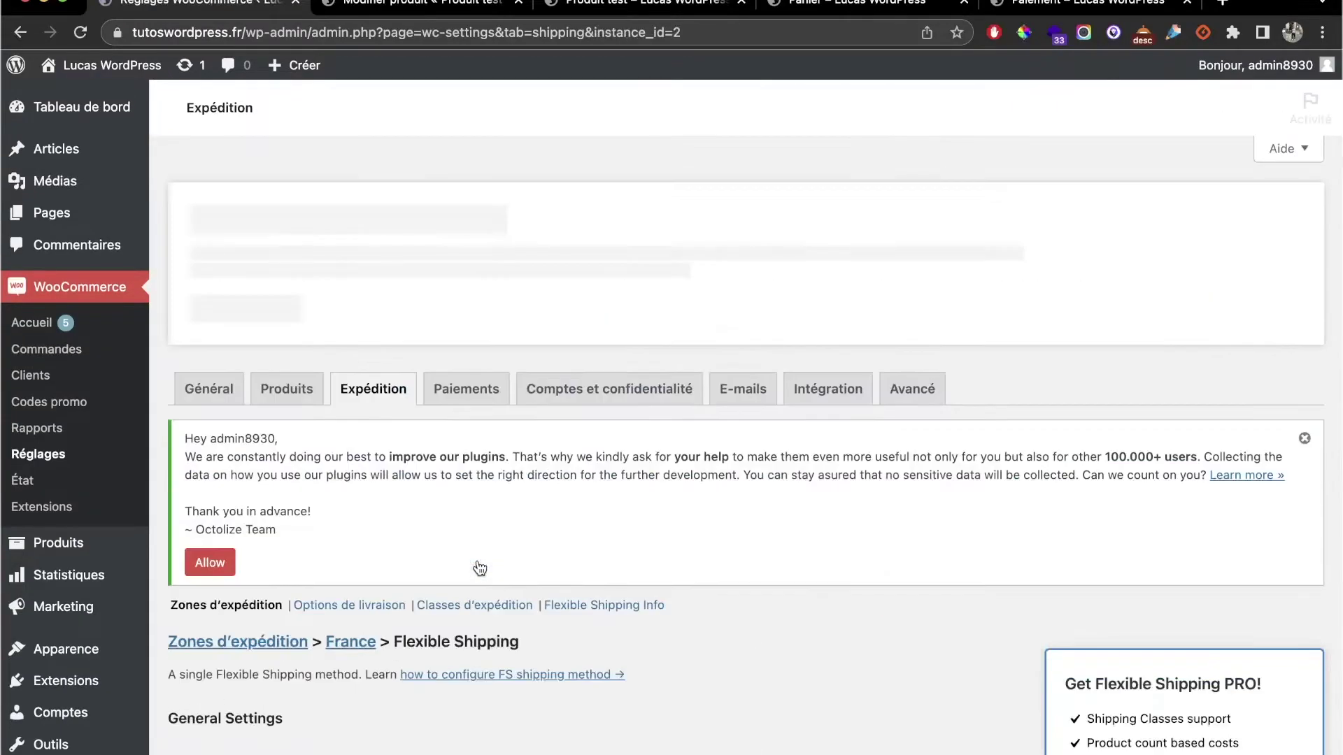
scroll(508, 526, down, 3)
click(508, 555)
key(super+a)
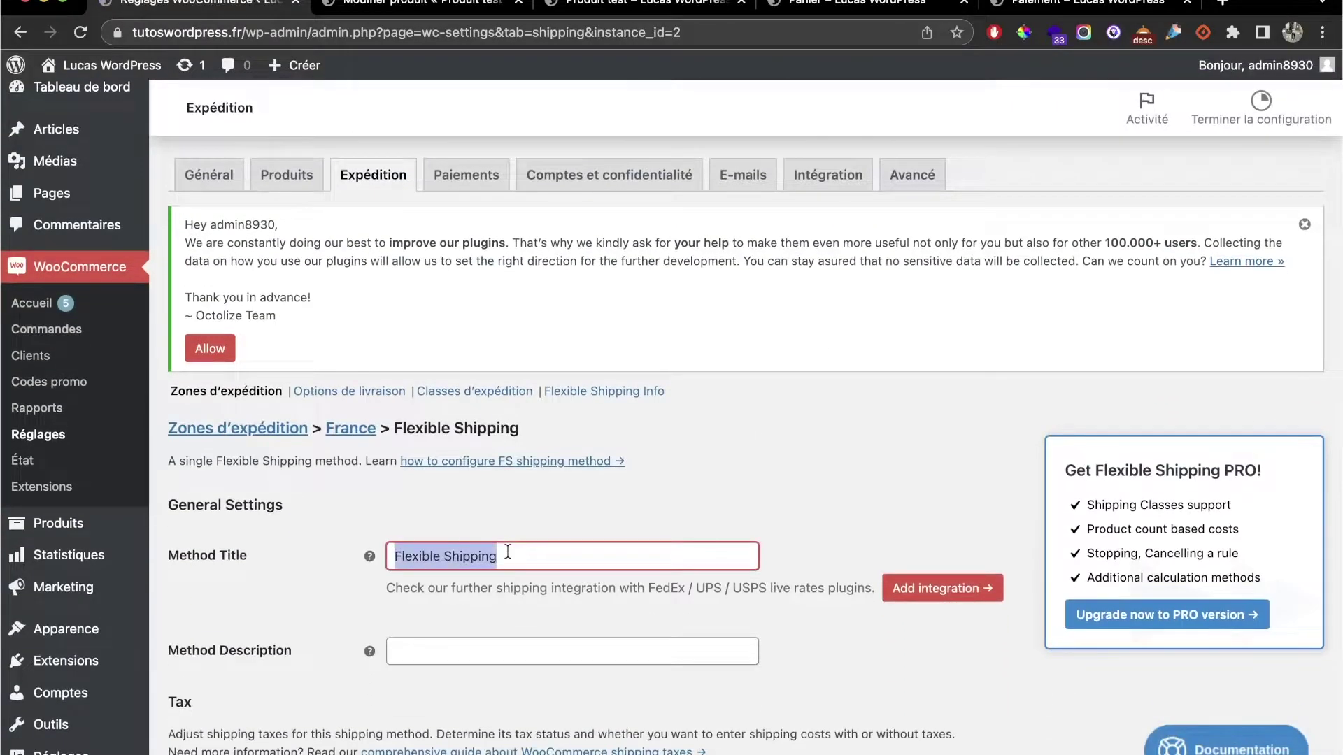
text(Livraison )
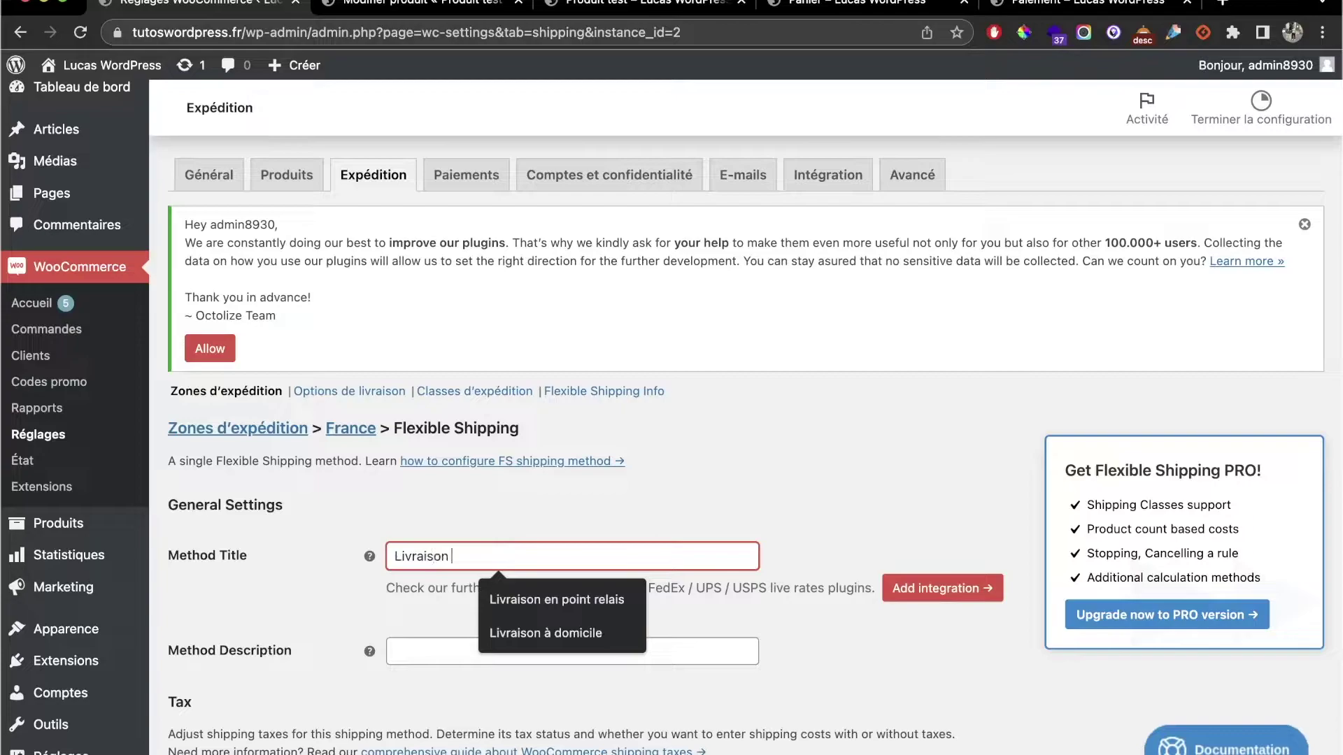
text(Standa)
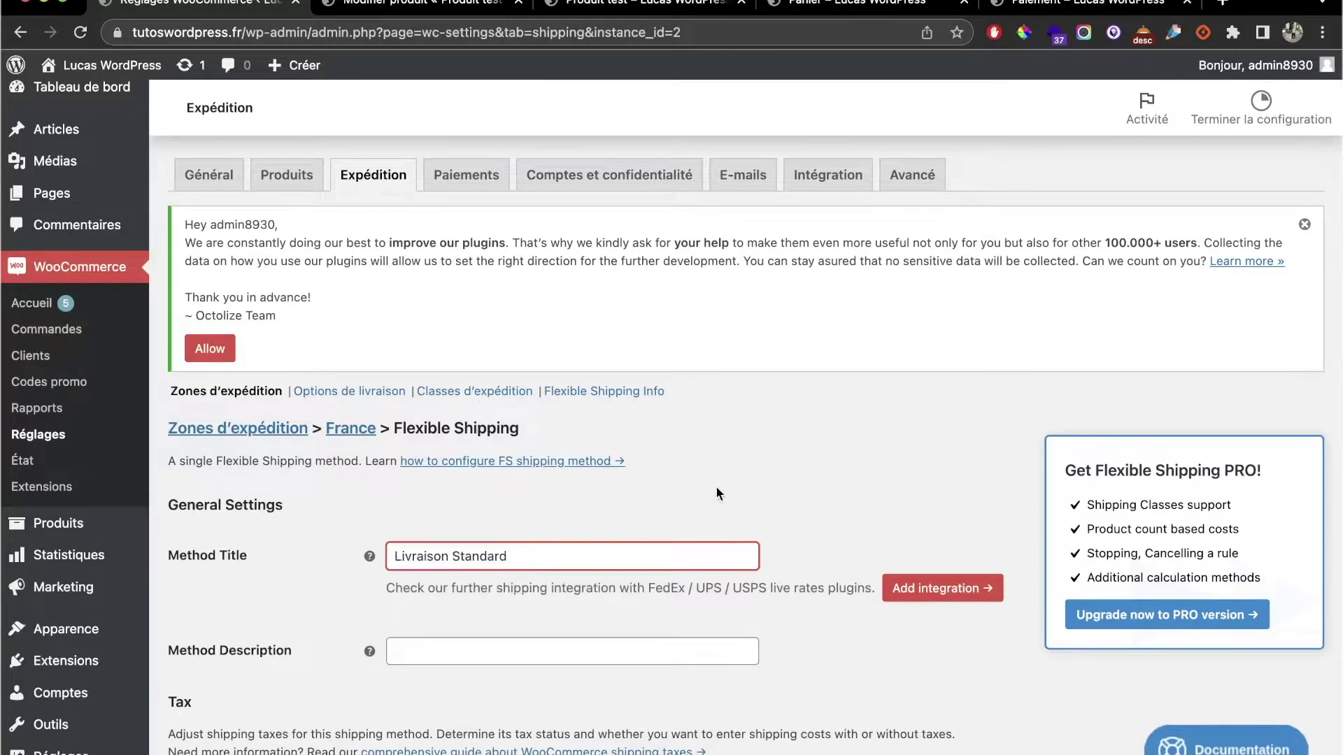
text(rd)
Step: Dismiss the rules guide and set the condition of the first shipping cost calculation rule to Weight
scroll(716, 492, down, 7)
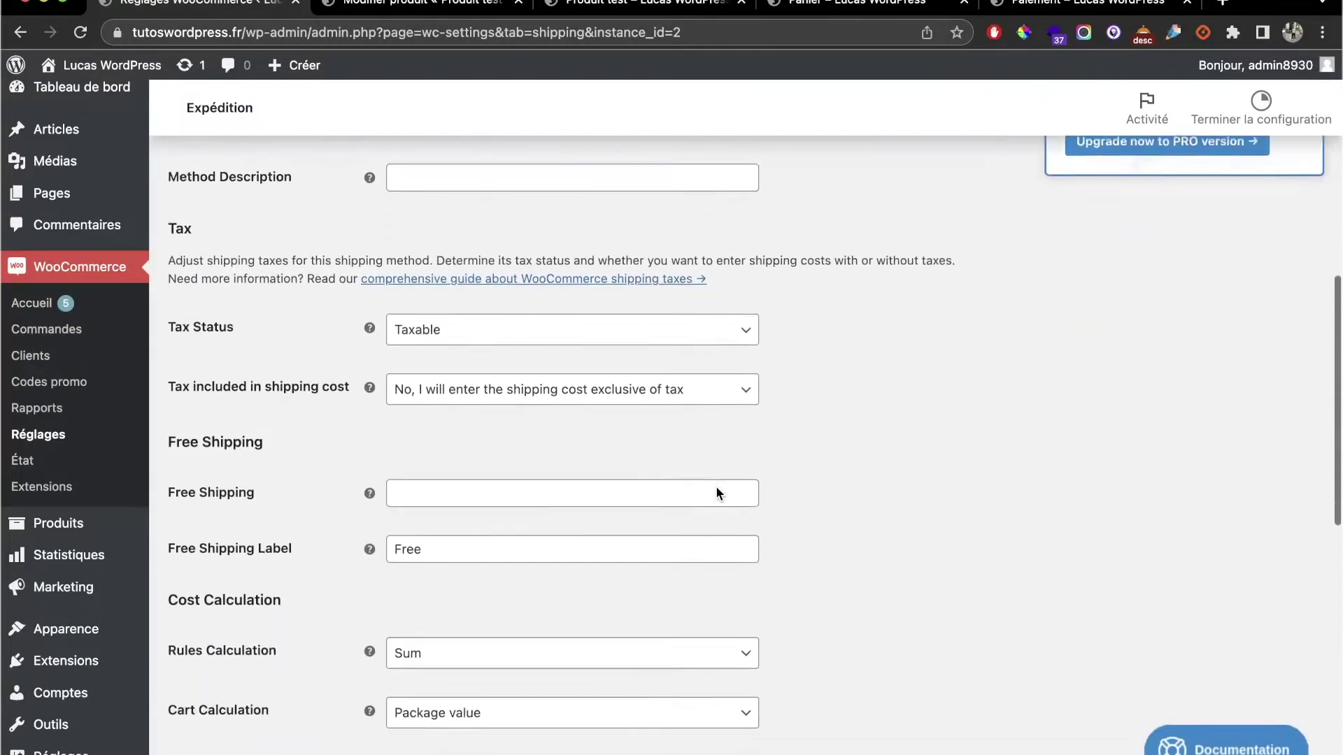
scroll(715, 492, down, 7)
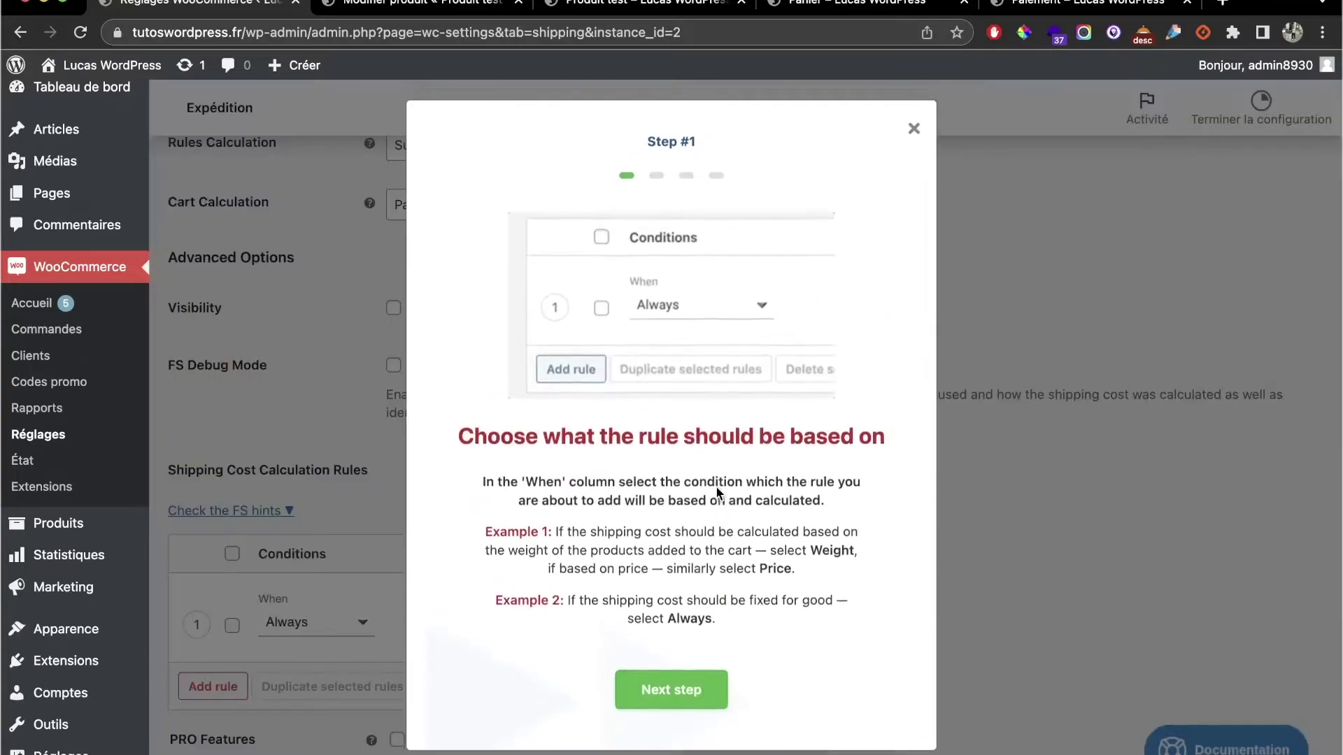
click(914, 129)
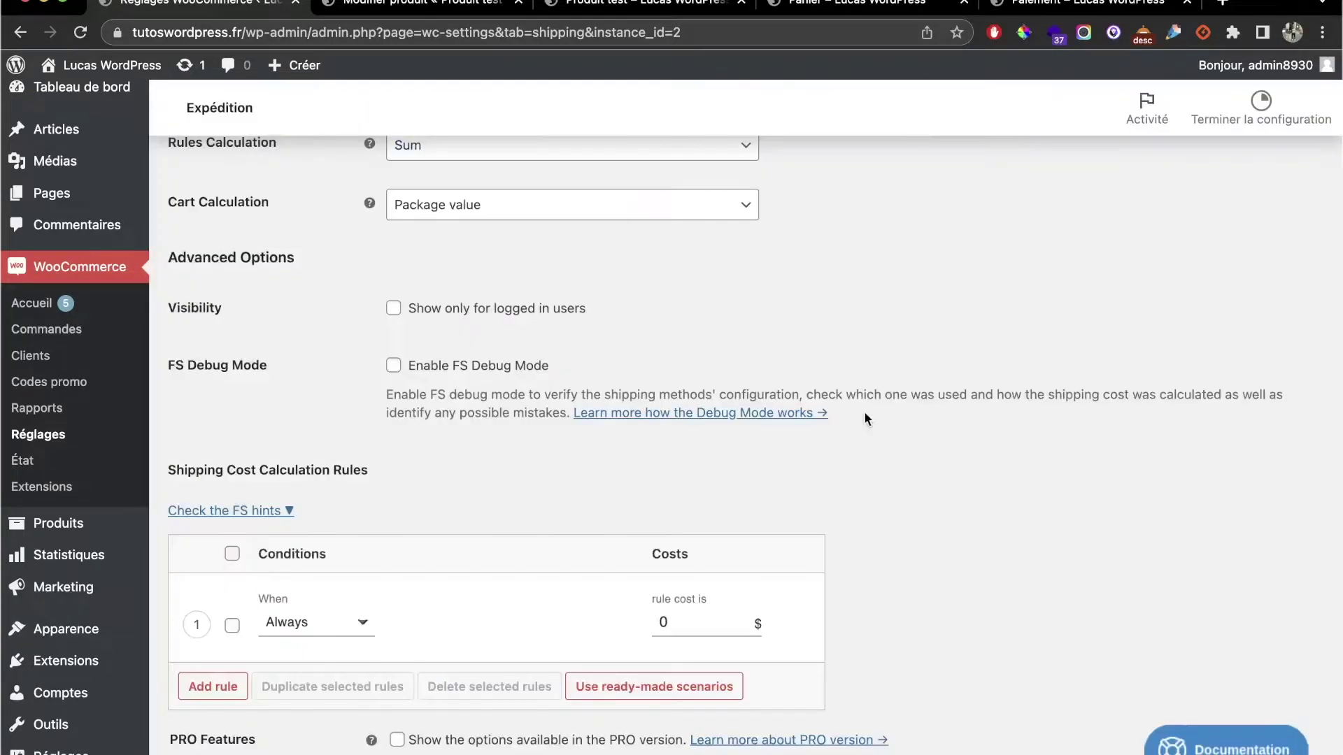
scroll(865, 413, down, 5)
click(358, 290)
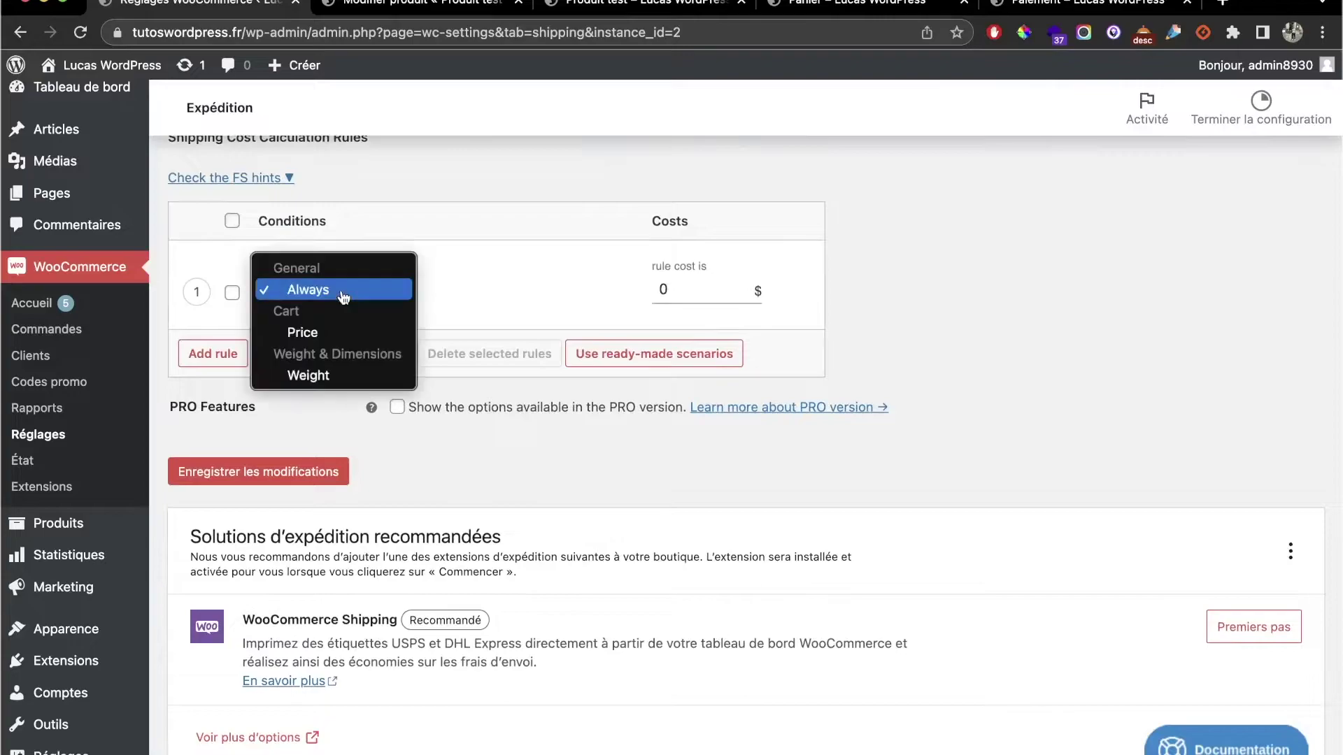
click(468, 274)
scroll(467, 273, up, 1)
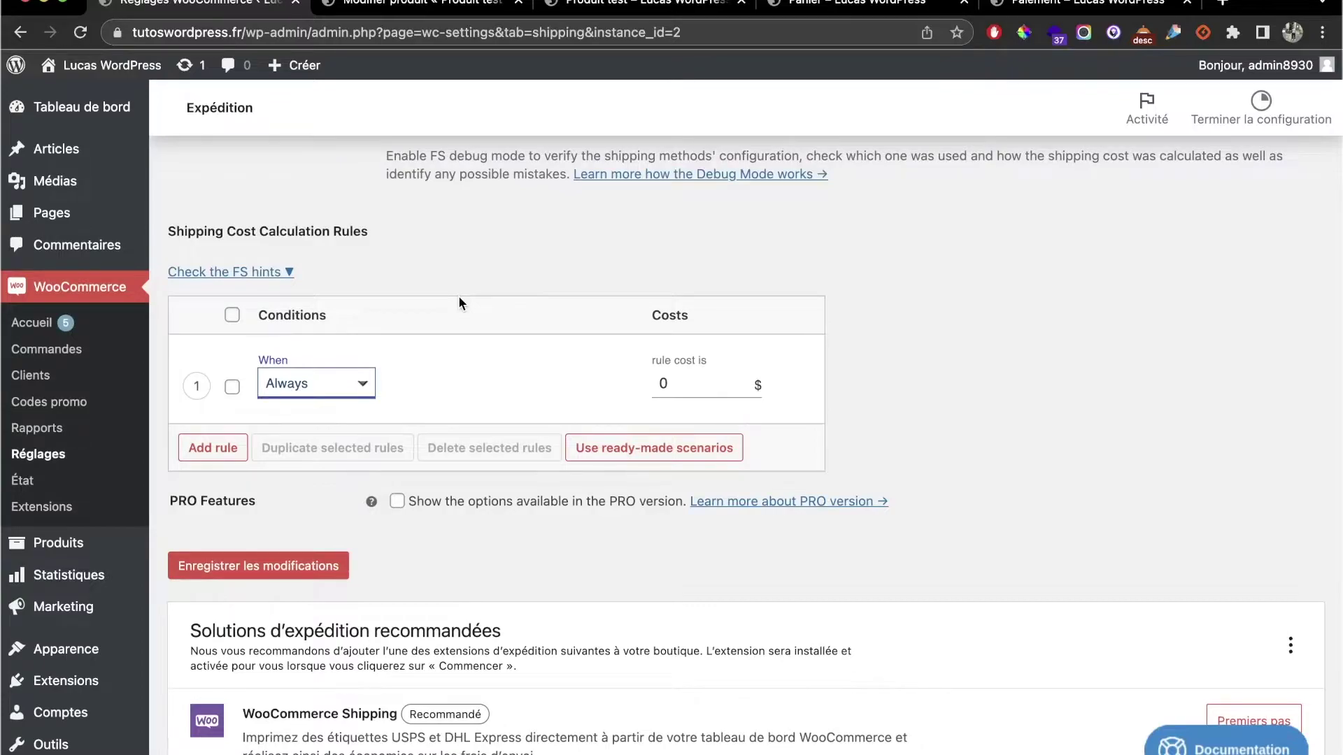
click(356, 391)
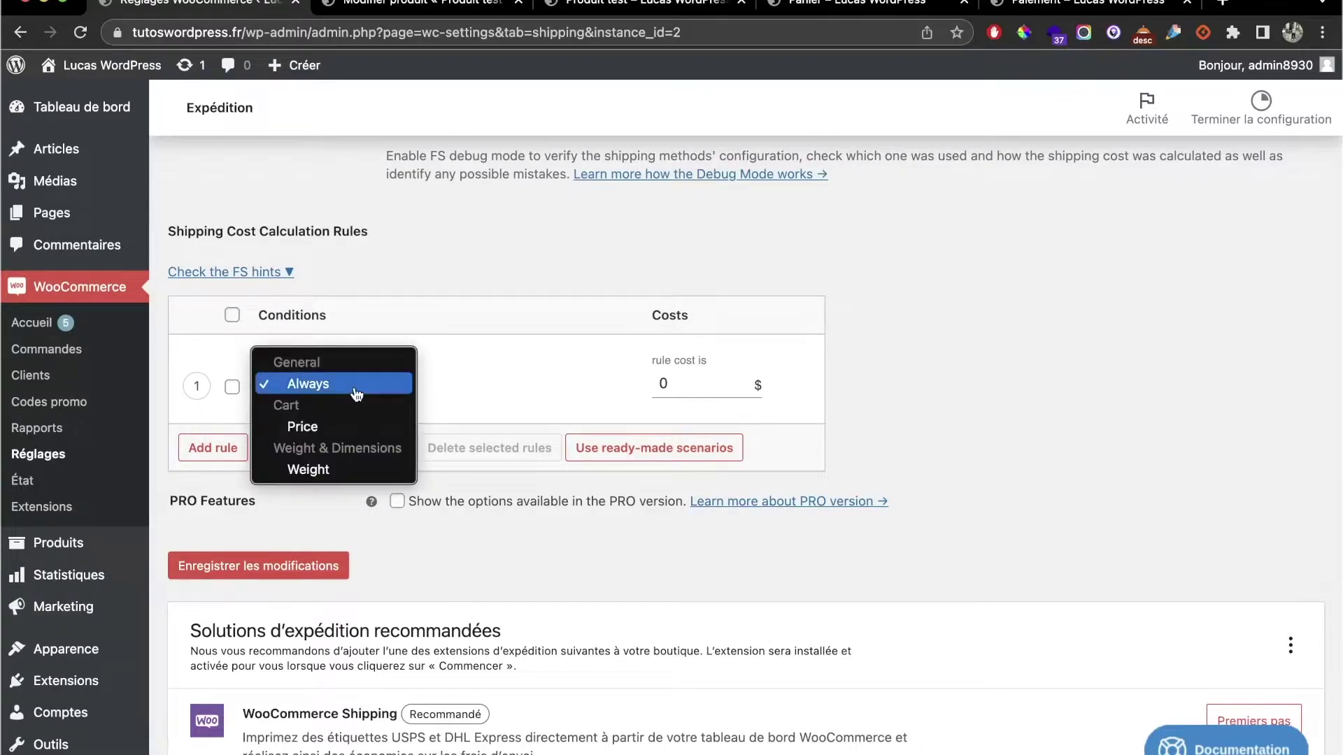
click(327, 479)
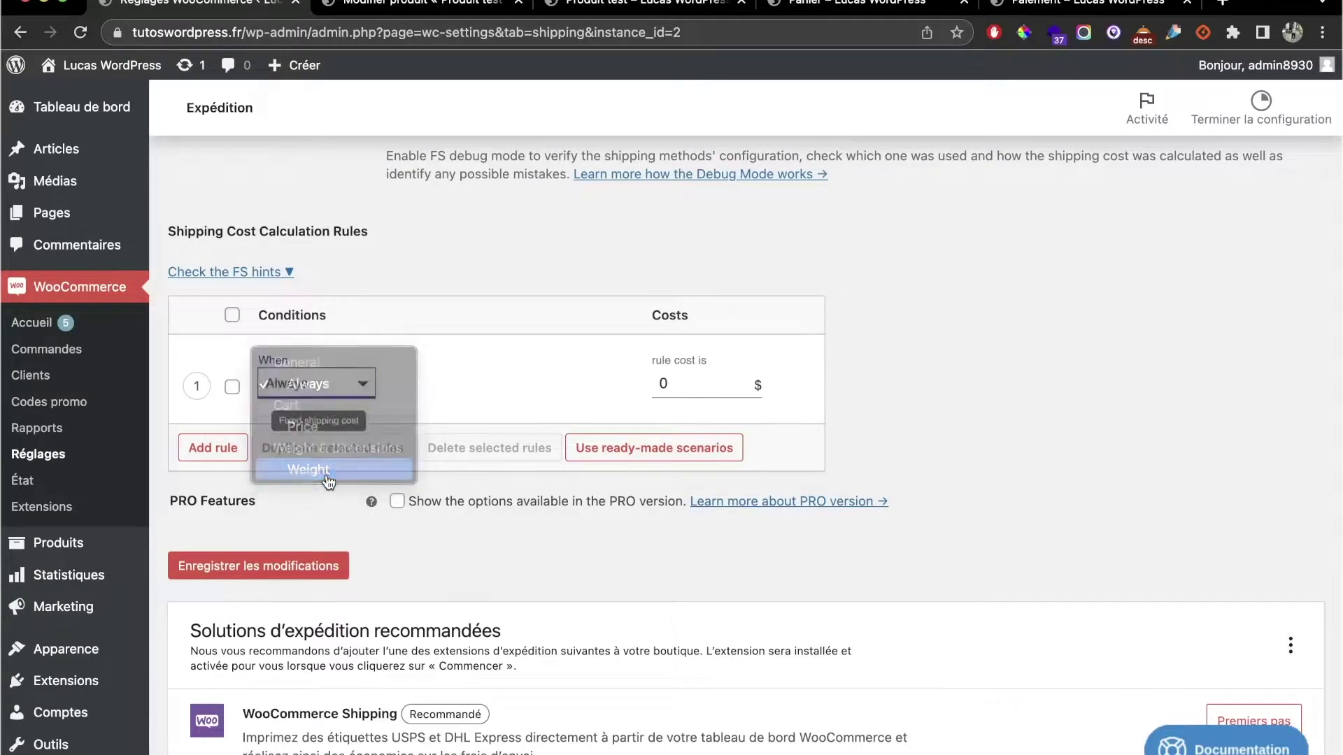
Step: Set the first rule's weight range from 0 to 100 kg and its cost to 1
click(442, 384)
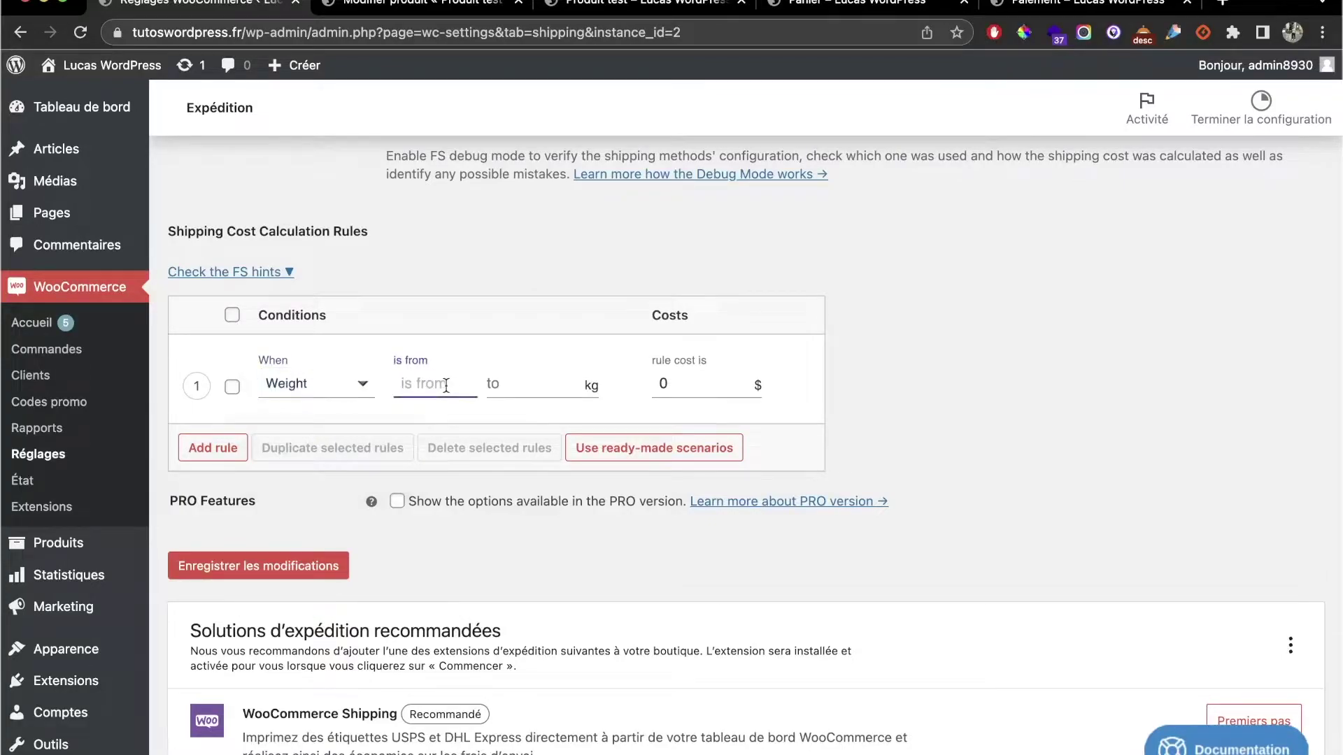
text(0)
click(521, 383)
text(1)
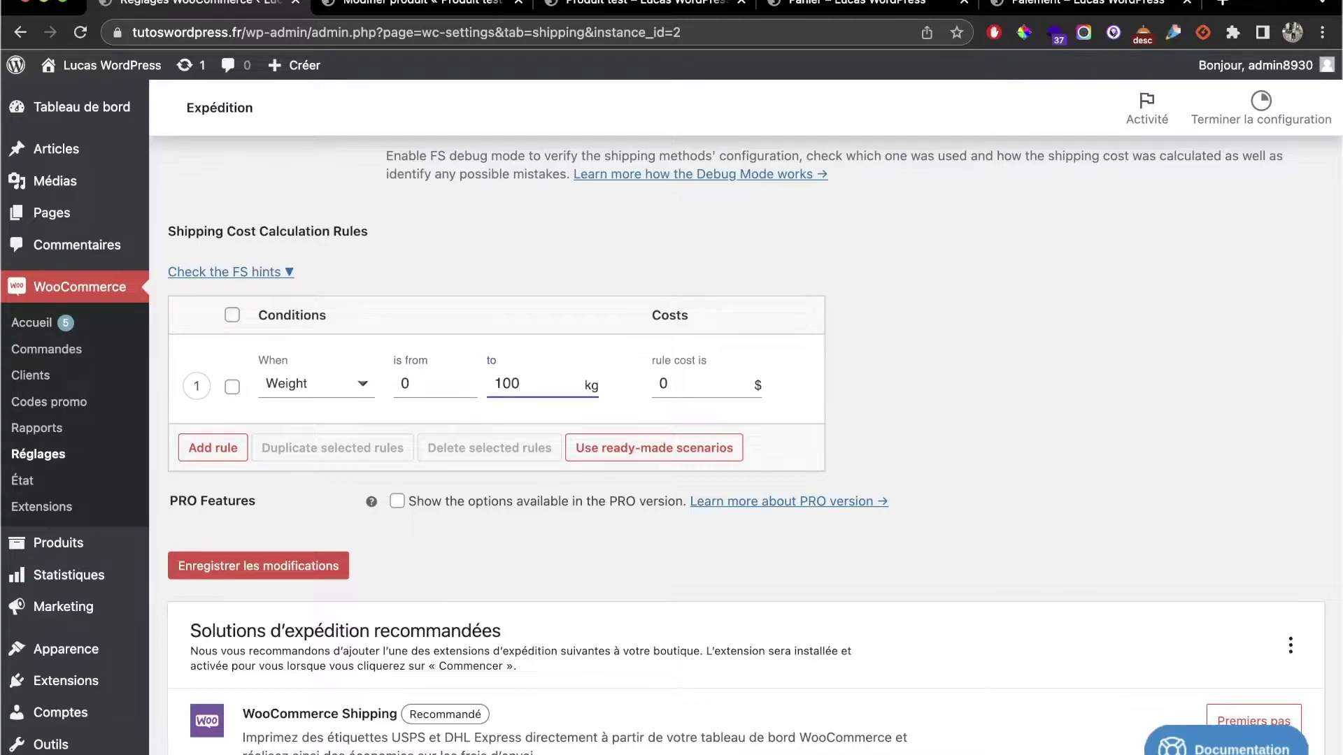
double_click(652, 373)
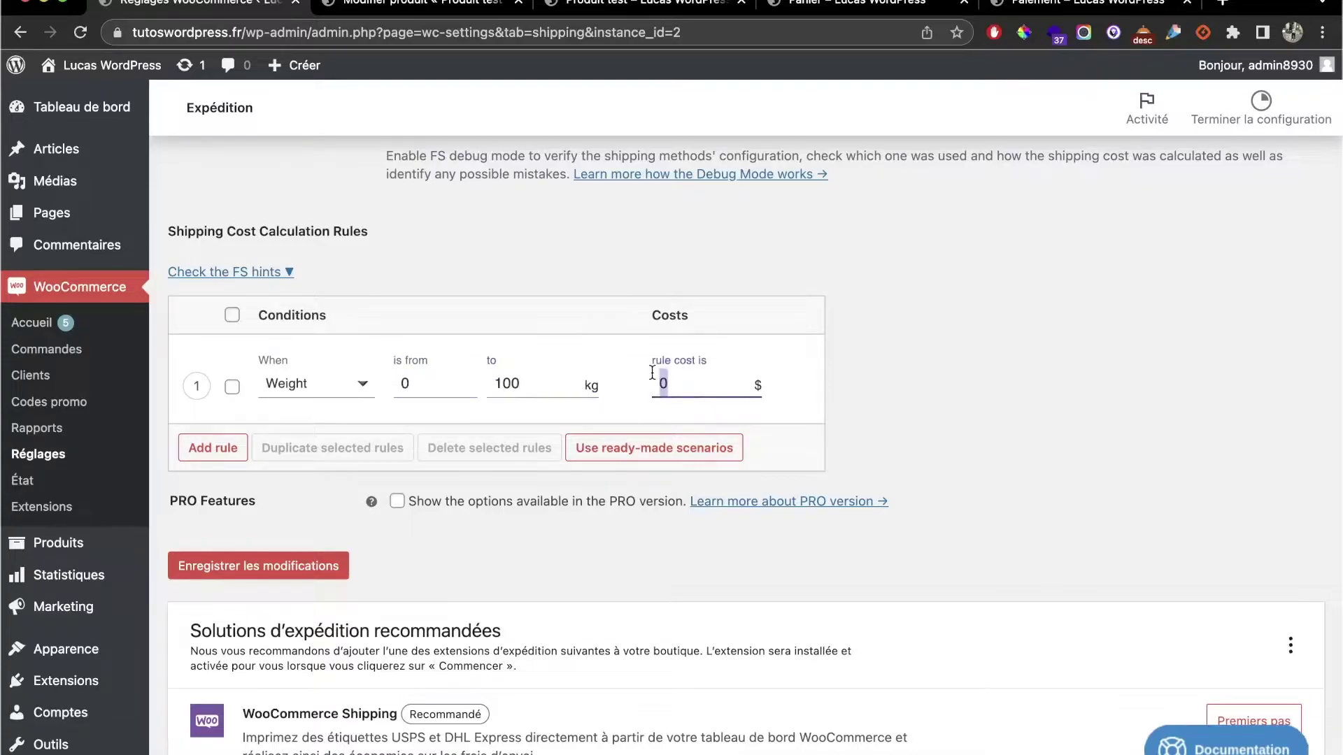
text(1)
Step: Add a second shipping cost rule based on Weight, from 100 to 500 kg, with a cost of 2
click(229, 454)
click(297, 472)
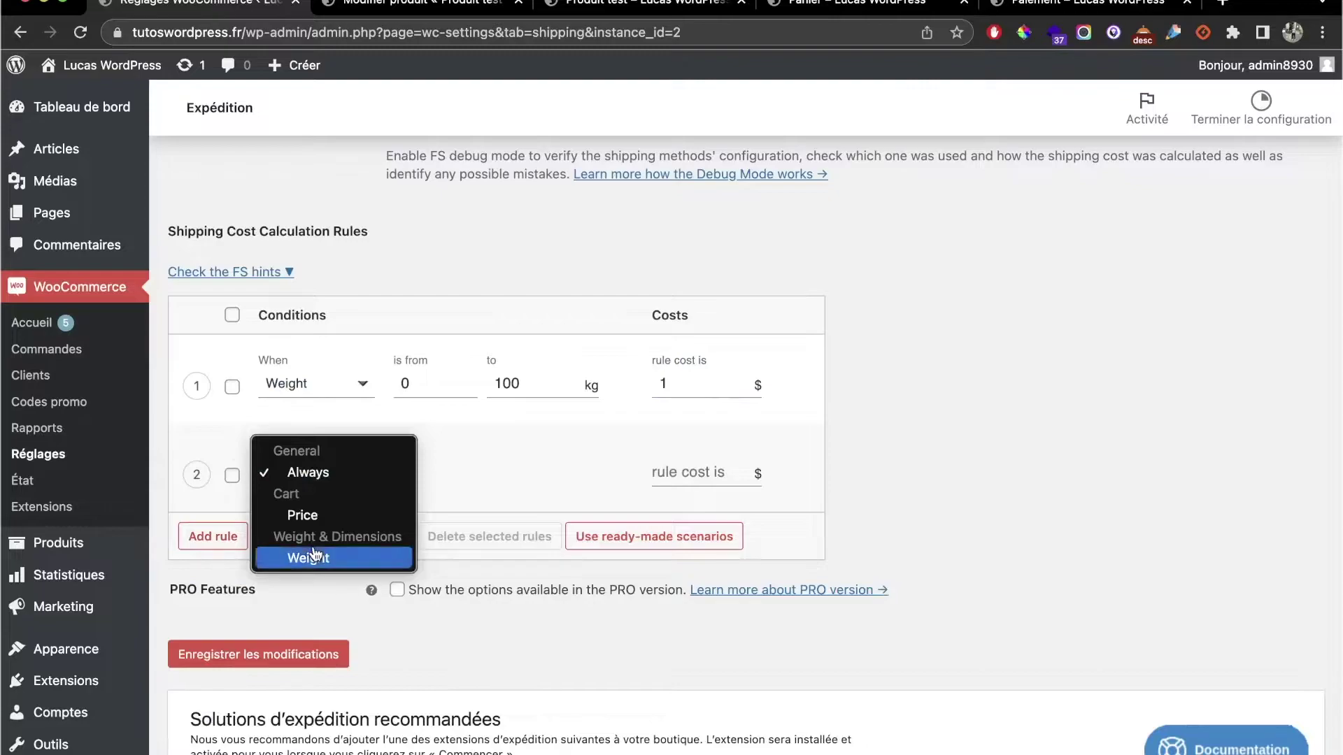
click(313, 557)
click(420, 473)
text(100)
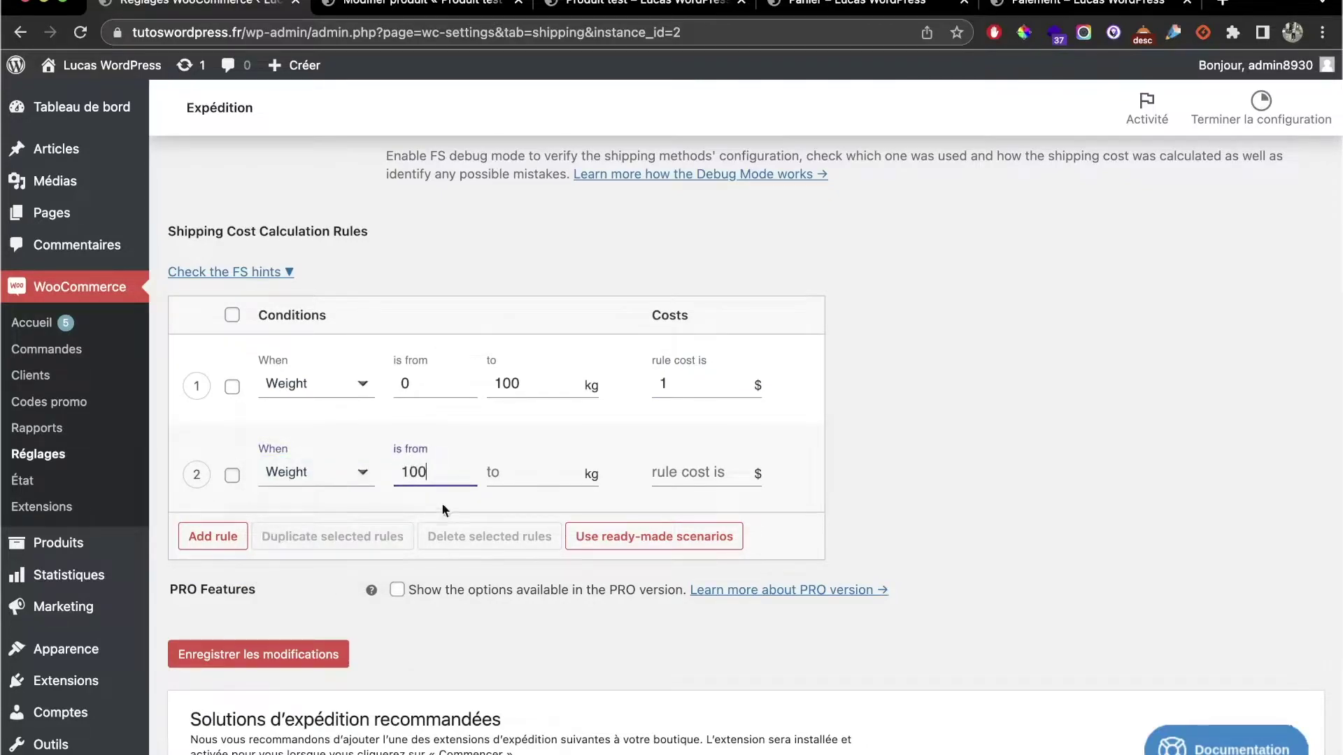
click(539, 471)
text(500)
click(685, 469)
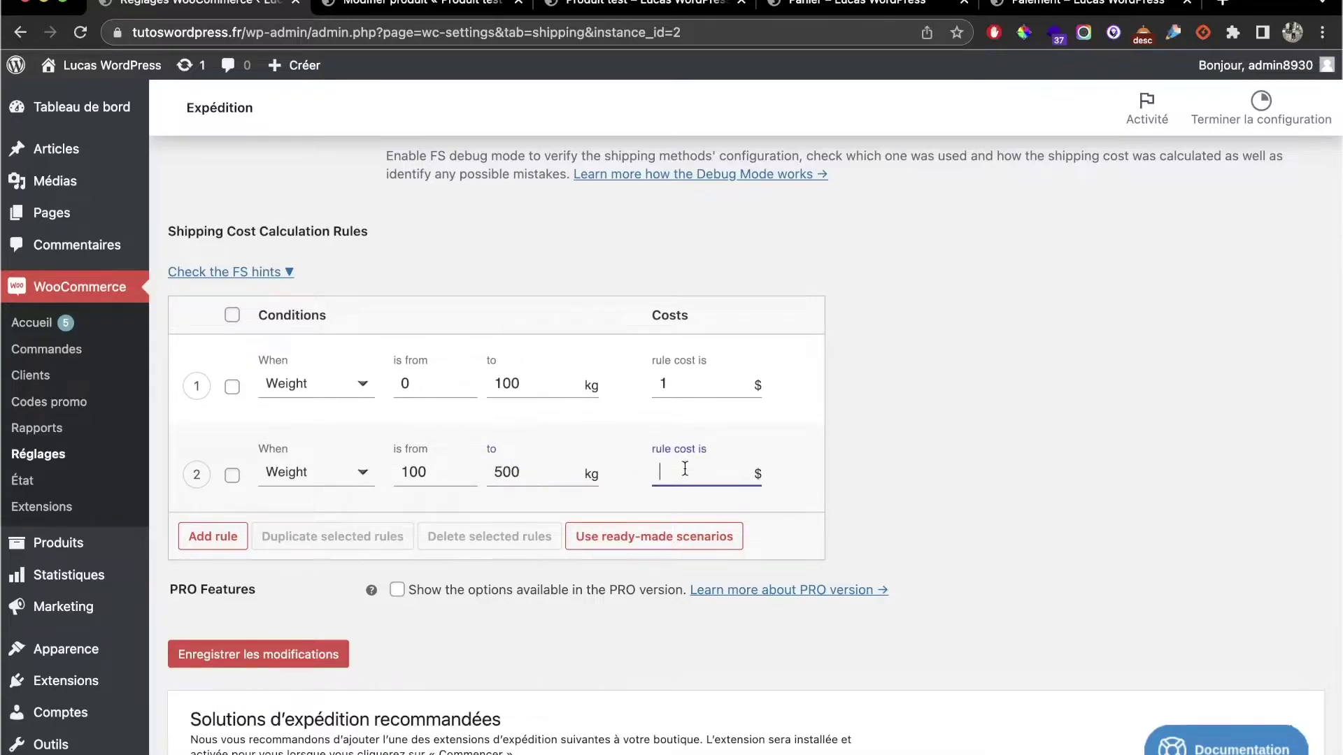
text(2)
Step: Add a third rule based on Weight, from 500 to 1000 kg at a cost of 3, and save the changes
click(223, 535)
click(283, 565)
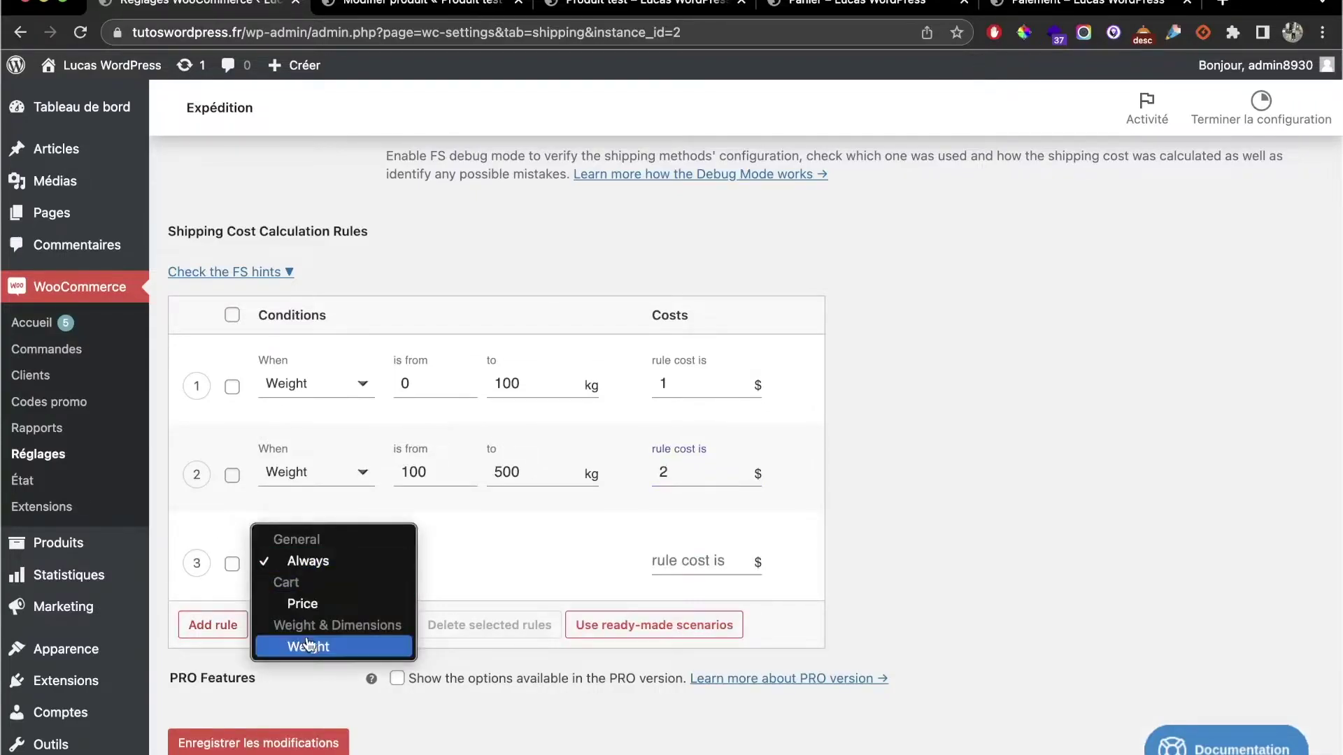
click(305, 643)
click(410, 563)
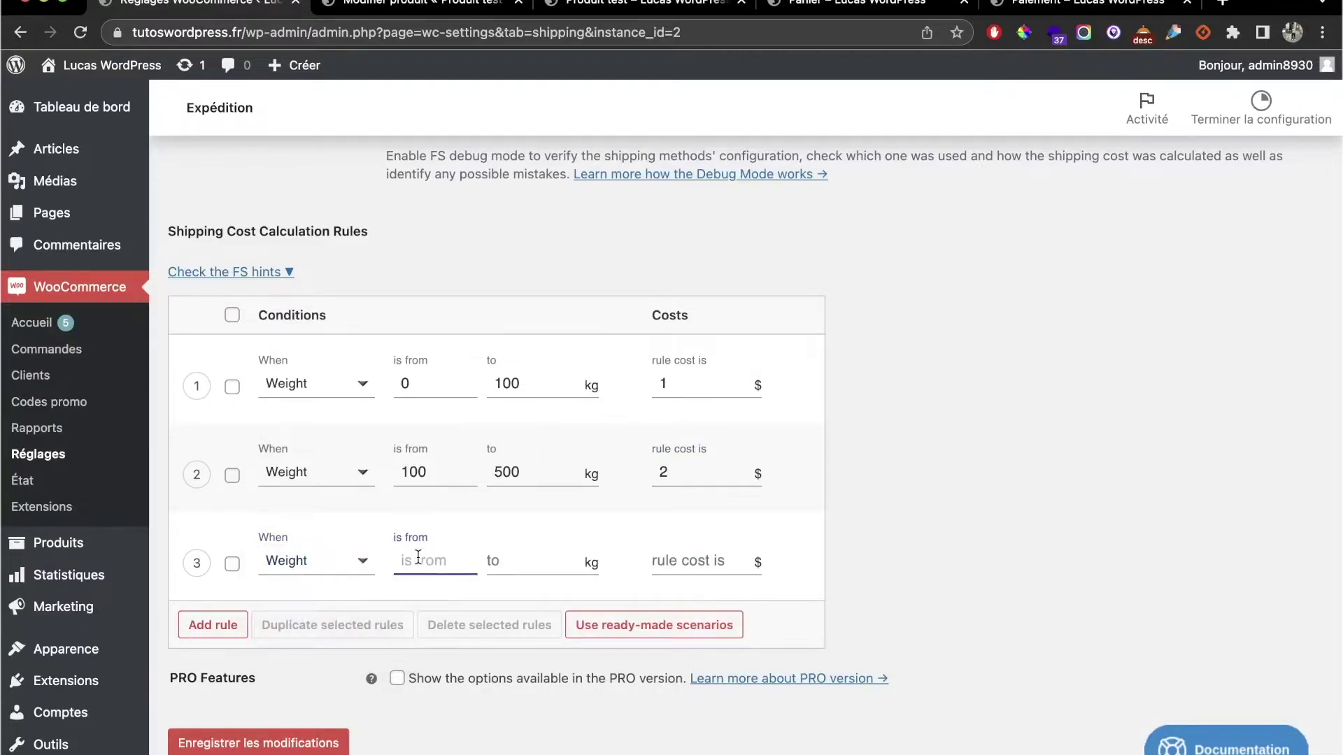
text(500)
click(510, 561)
text(1000)
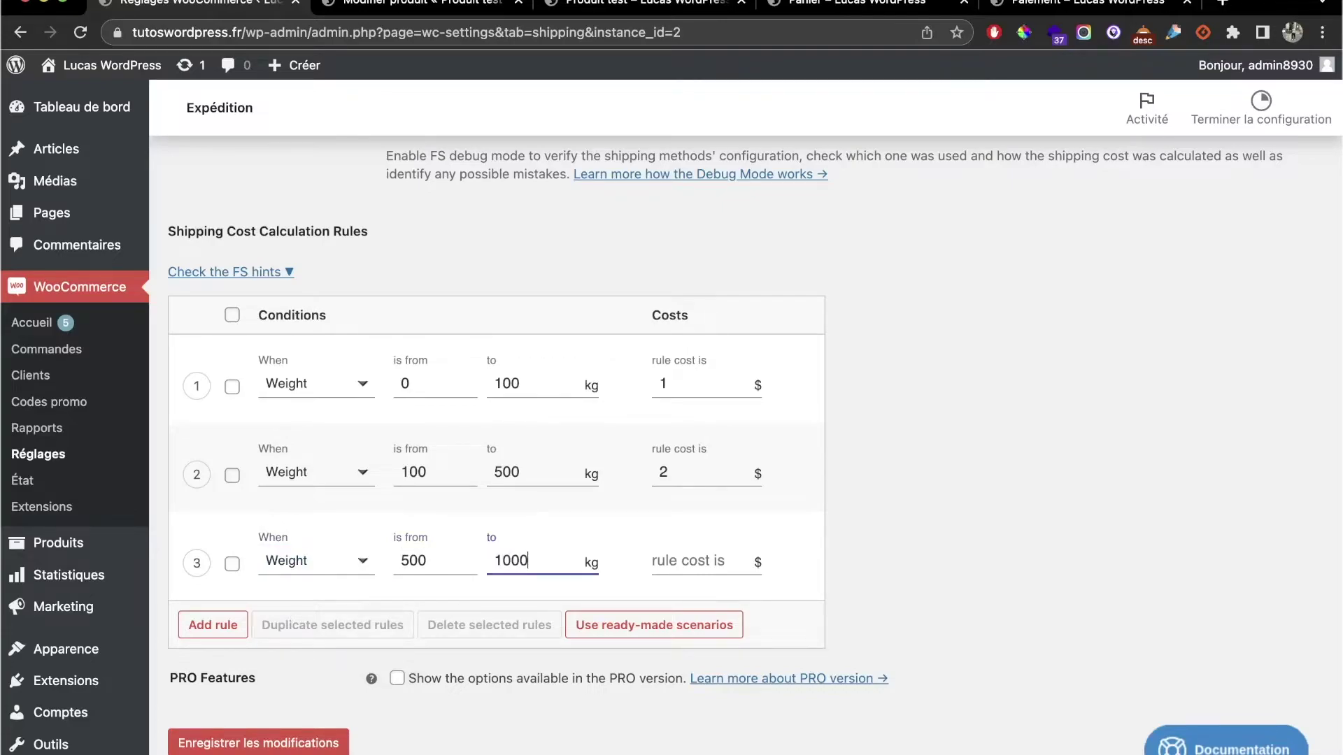
click(665, 560)
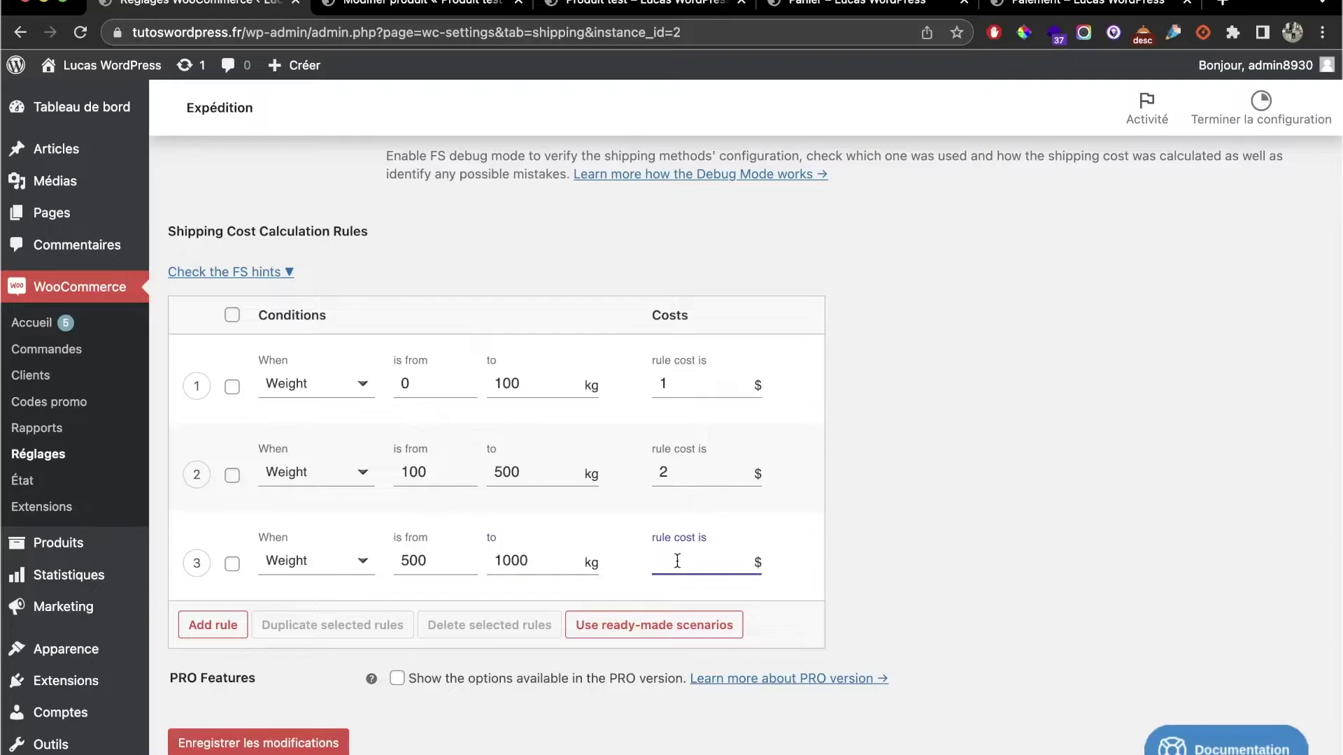
text(3)
click(271, 741)
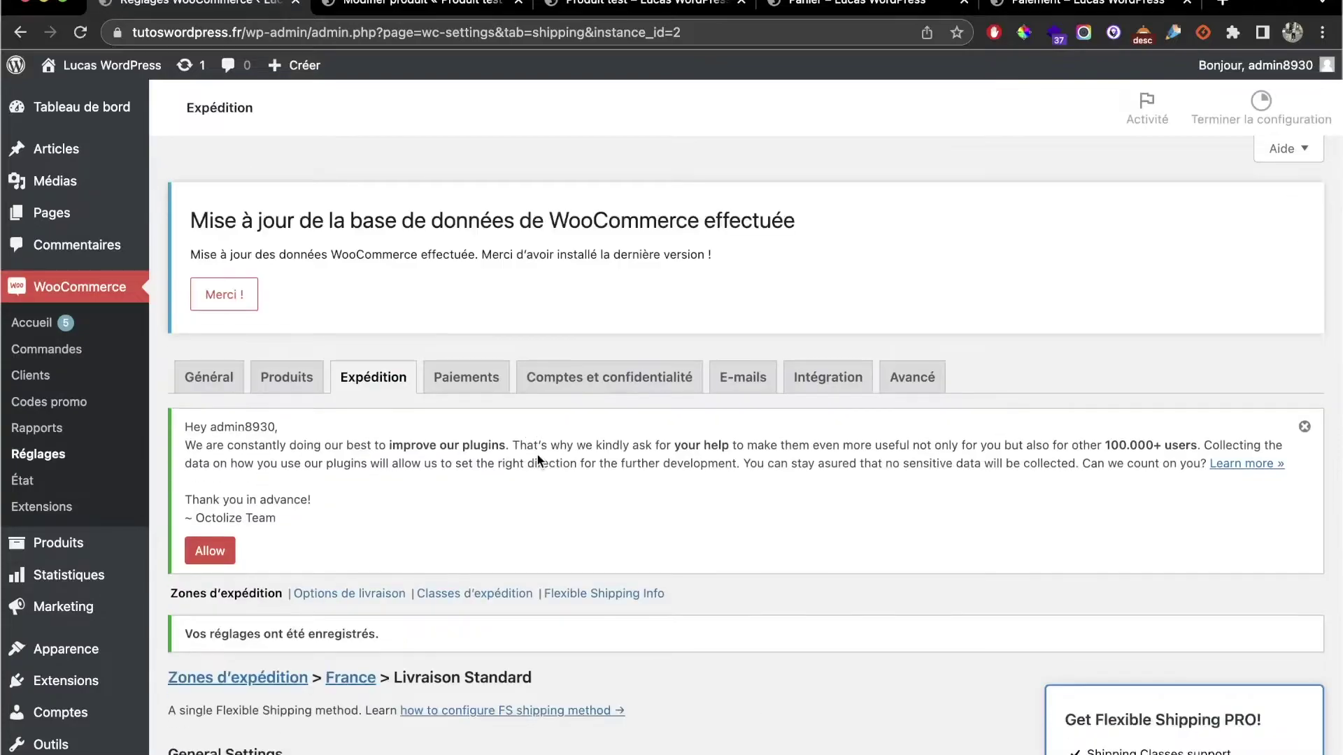
Step: Add a fourth rule based on Weight, starting from 1000 kg at a cost of 0, and save the changes
scroll(537, 458, down, 10)
scroll(537, 460, down, 7)
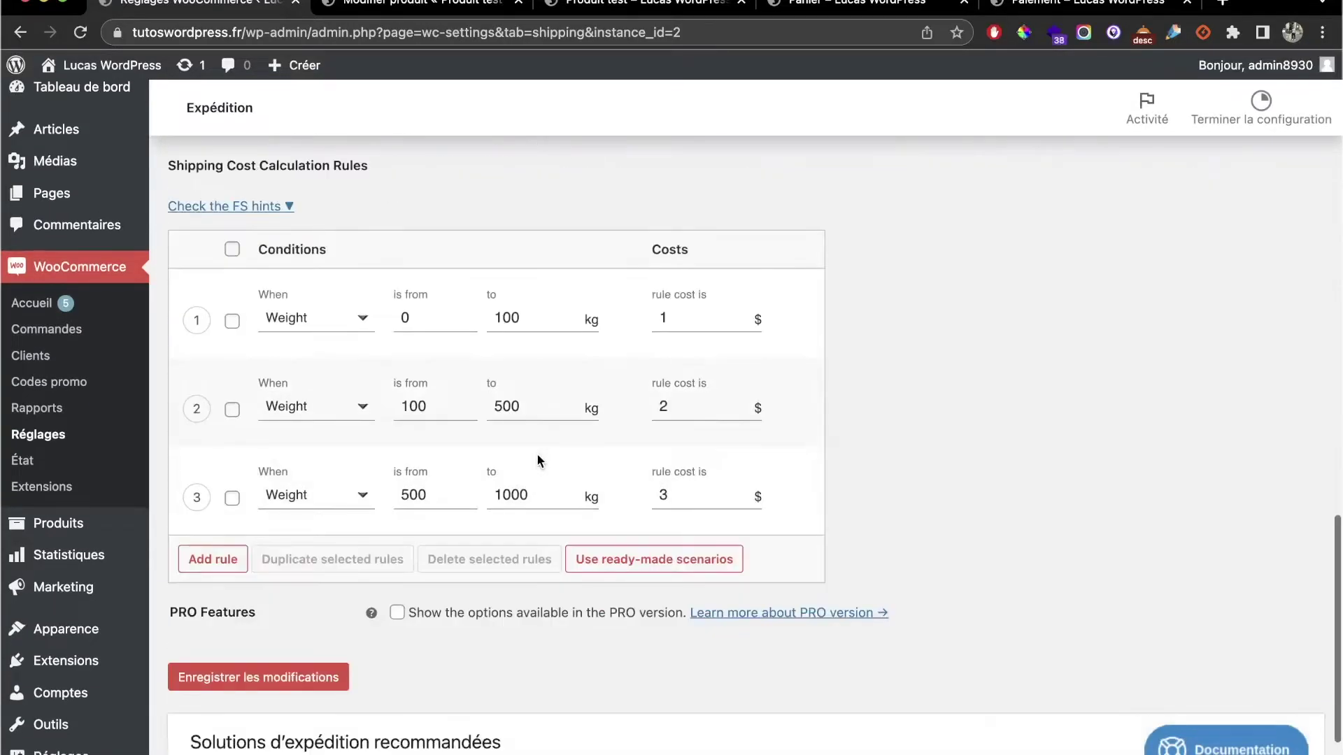
click(214, 558)
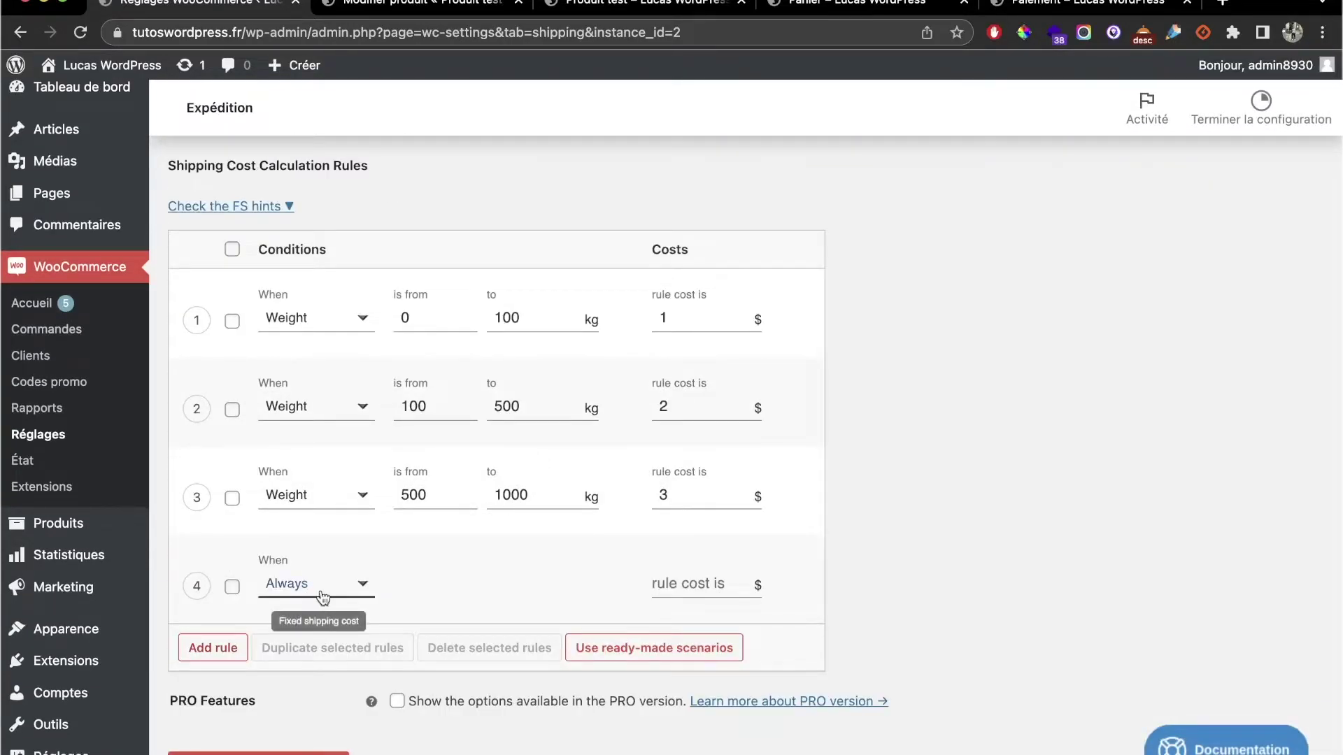
click(284, 586)
click(328, 669)
click(406, 584)
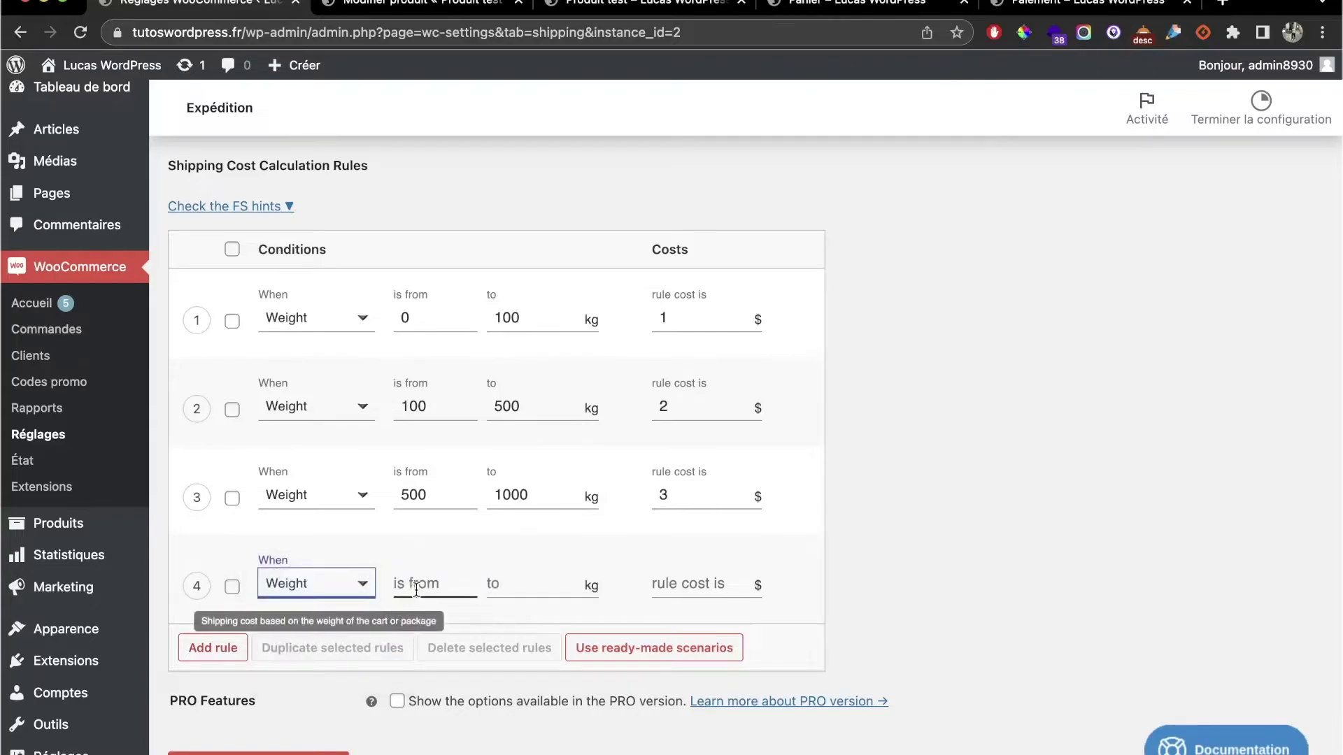
text(1000)
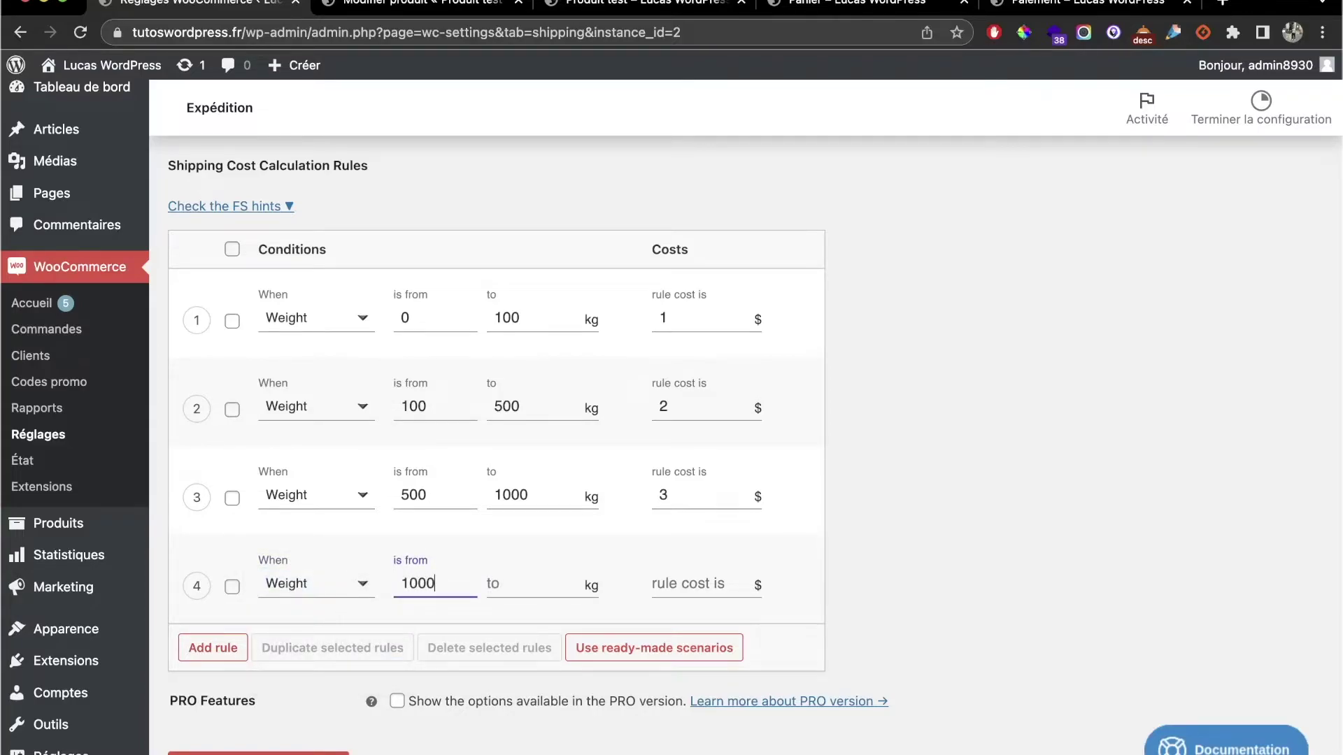
click(711, 575)
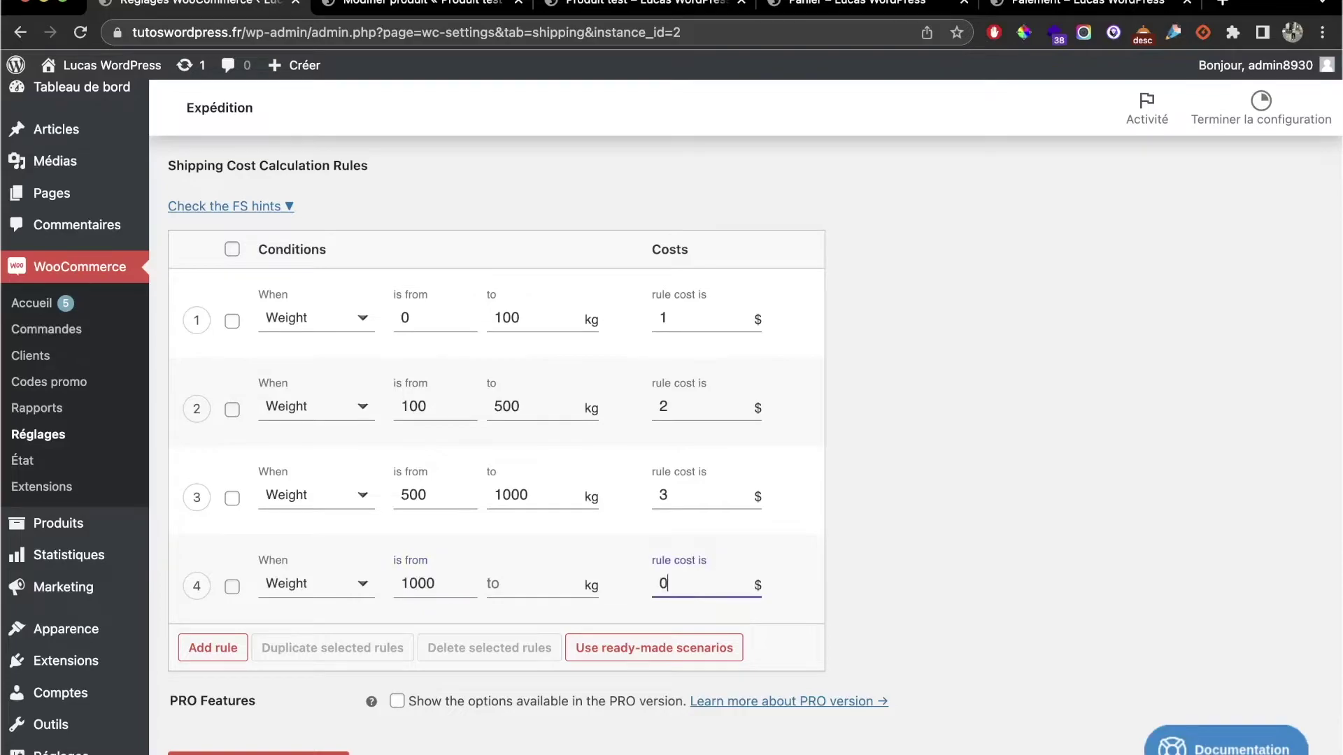
click(310, 751)
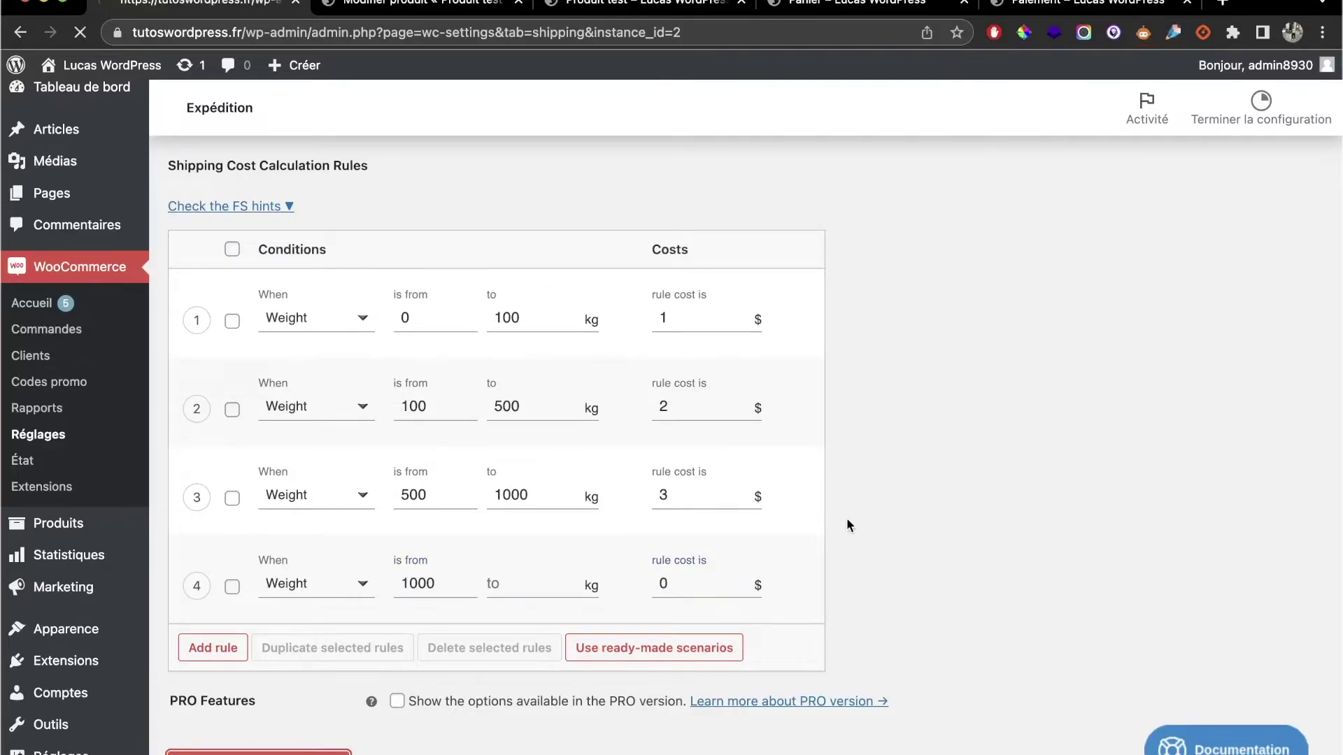
scroll(846, 517, down, 6)
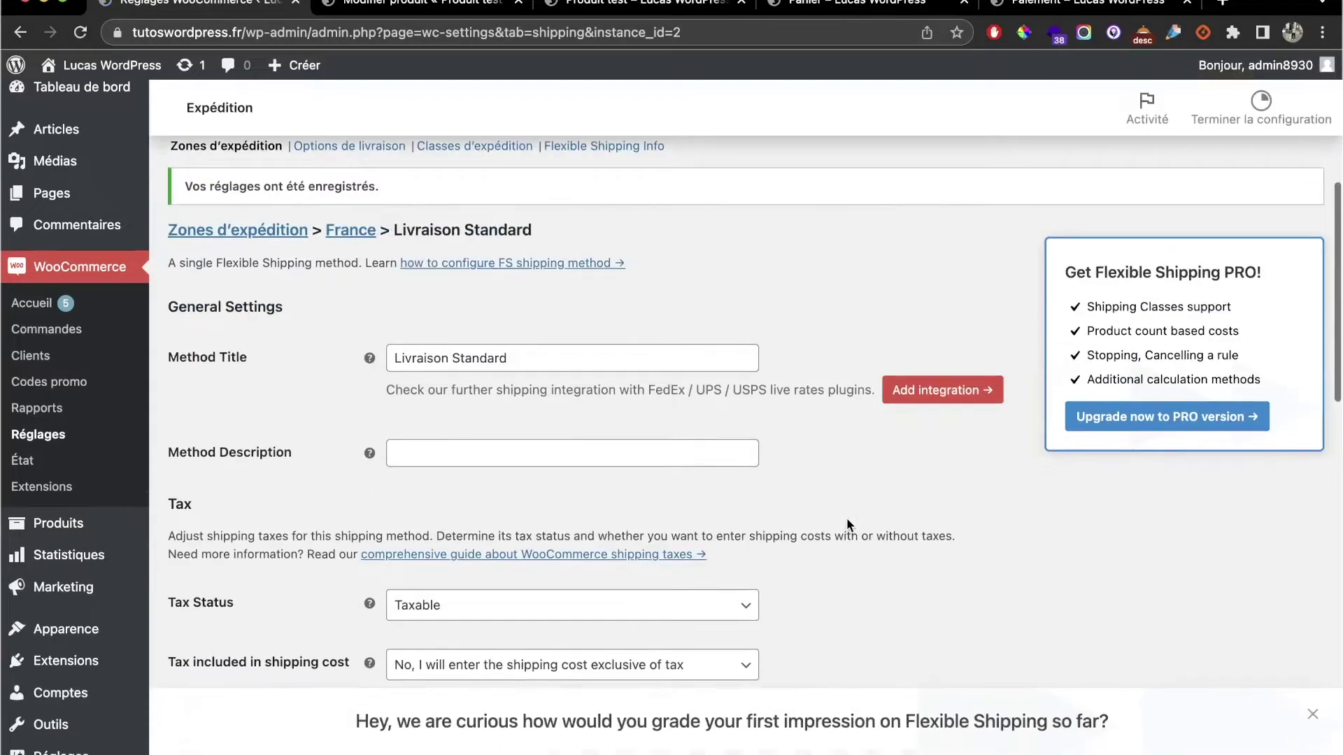
Step: Close the browser tabs with the Produit test editor and its product page
click(628, 13)
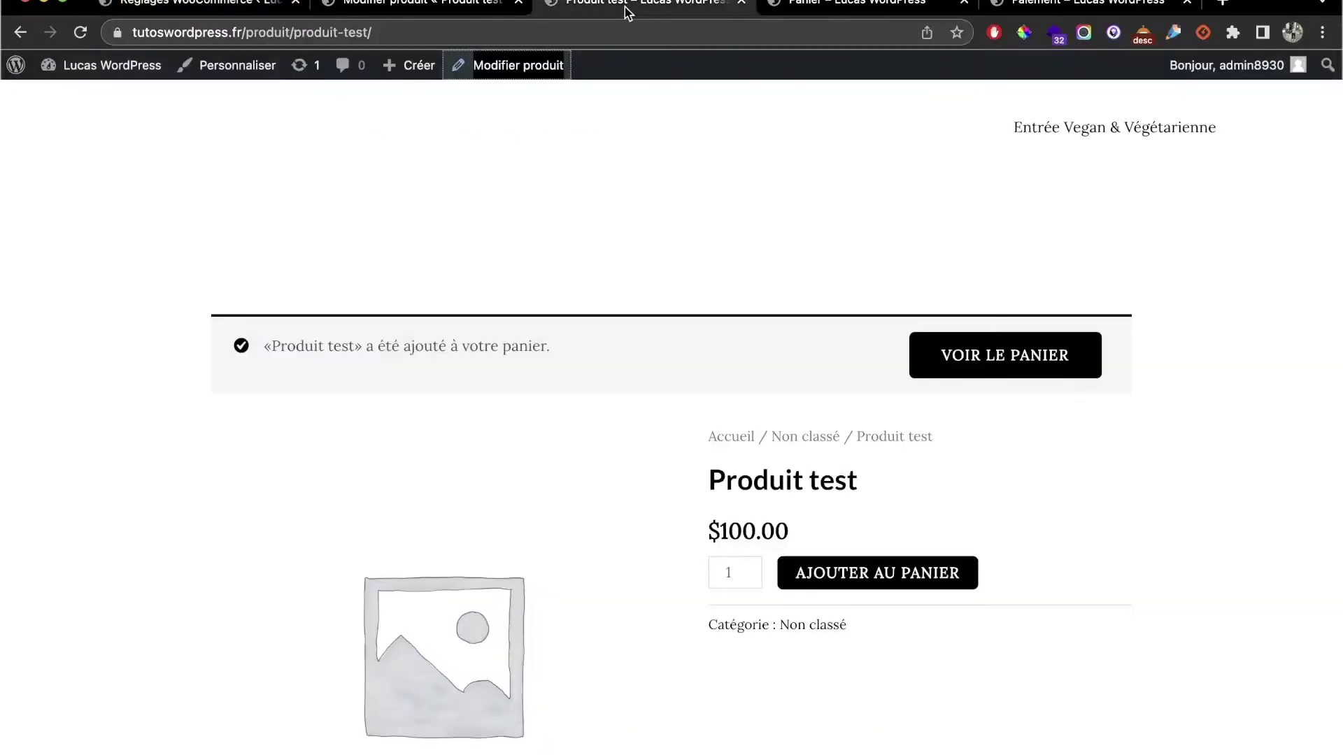
click(496, 9)
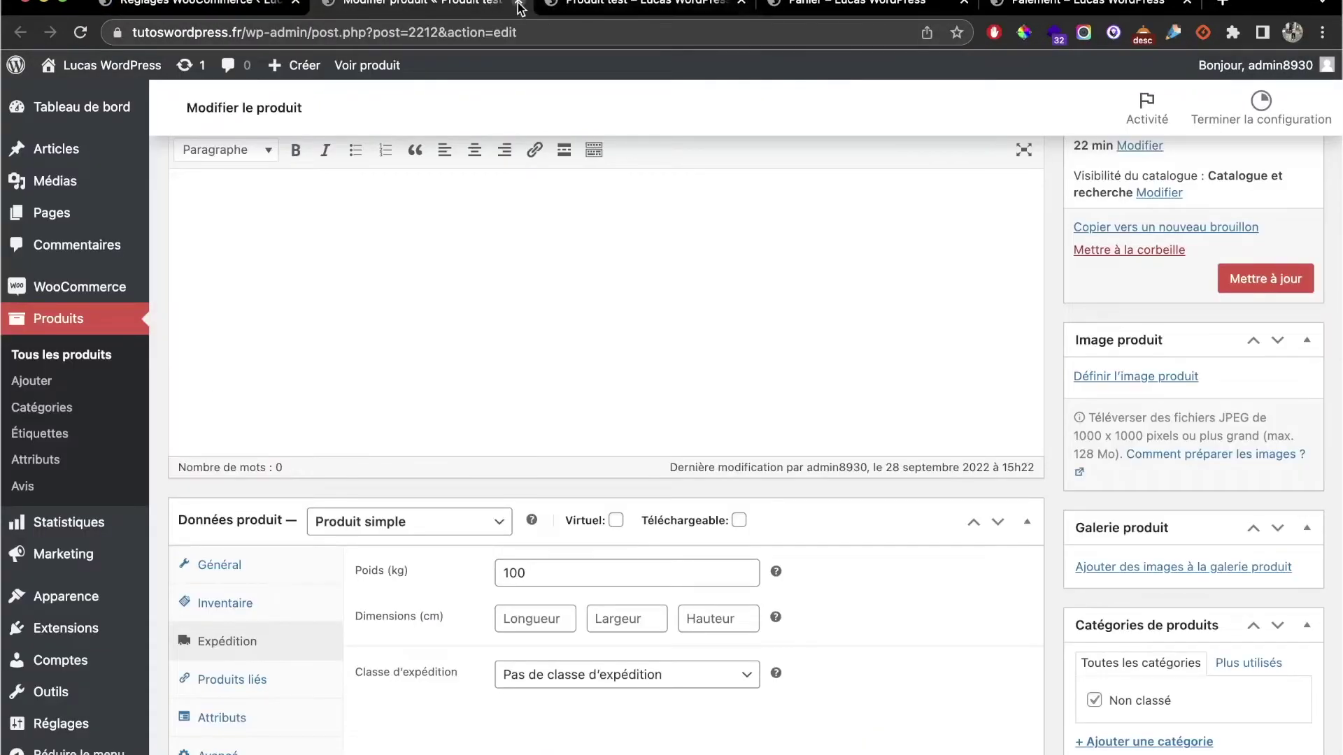
click(518, 4)
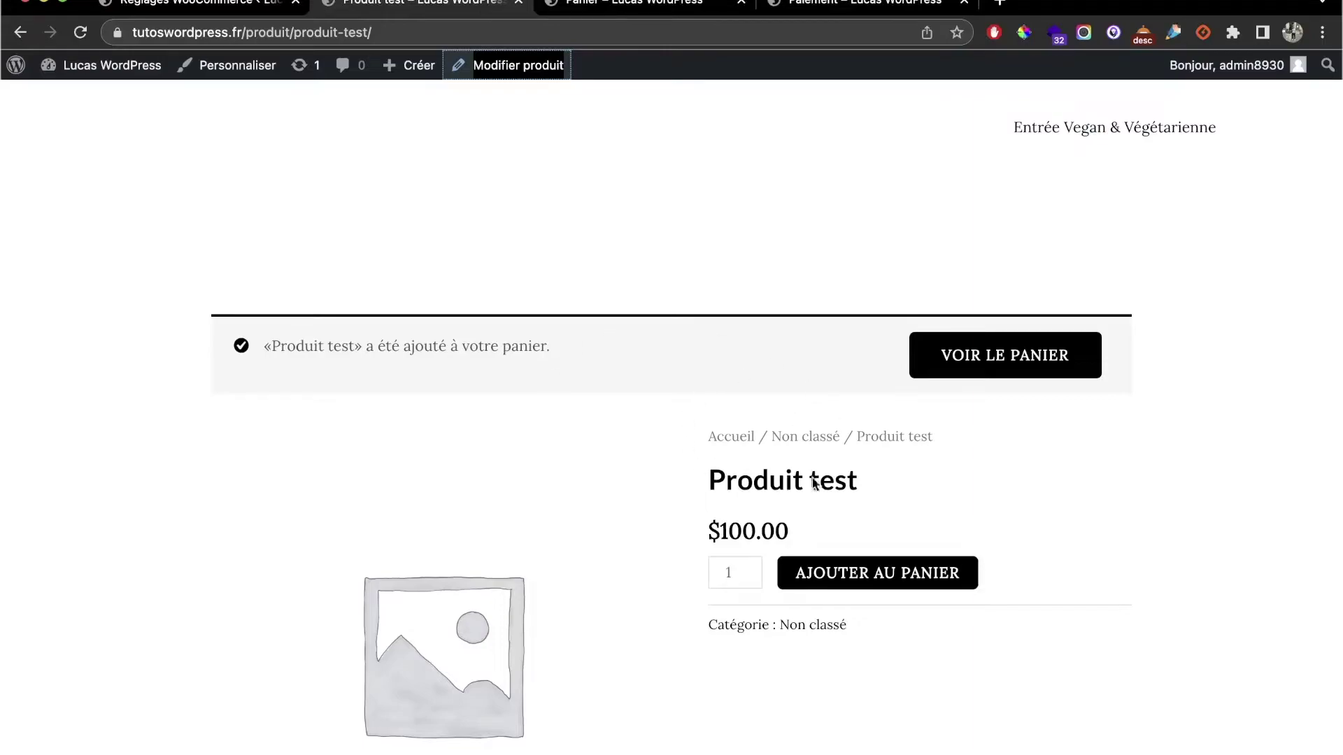
click(518, 3)
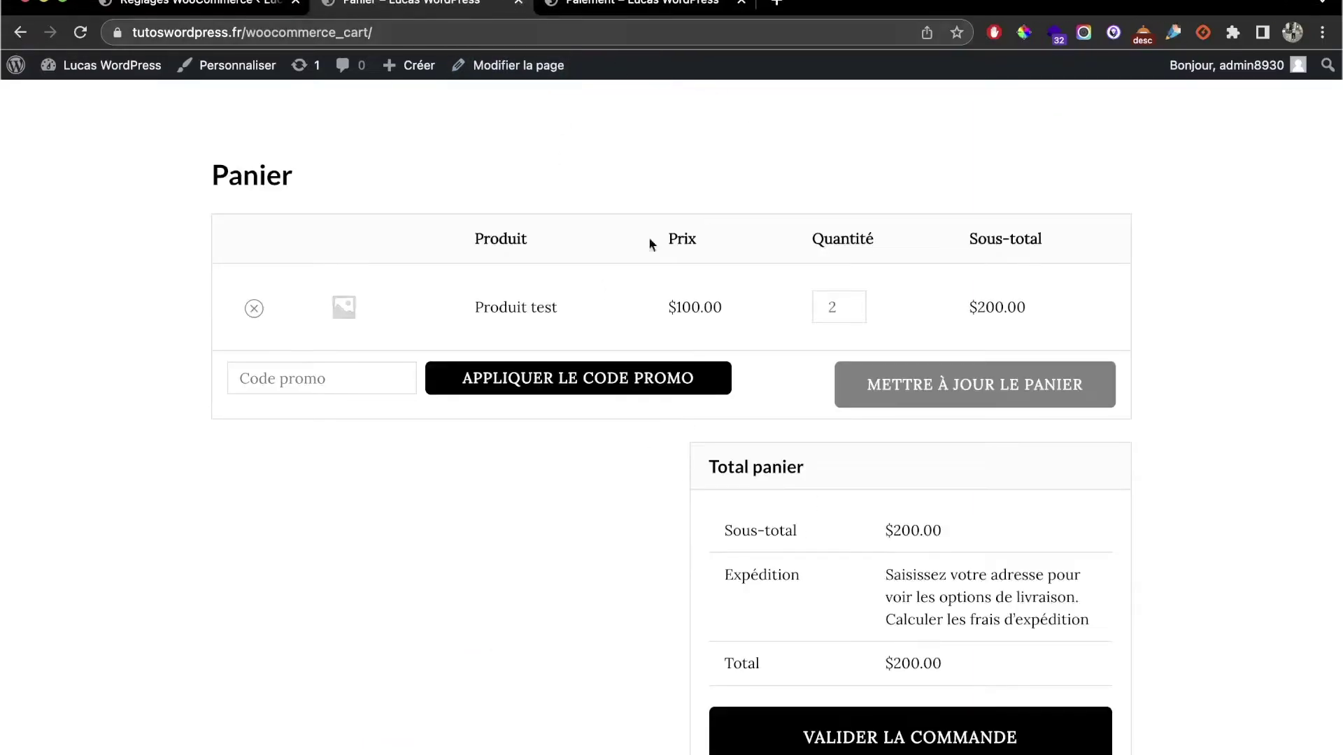
Step: Reload the checkout page and check the shipping method and cost in the order summary
click(616, 5)
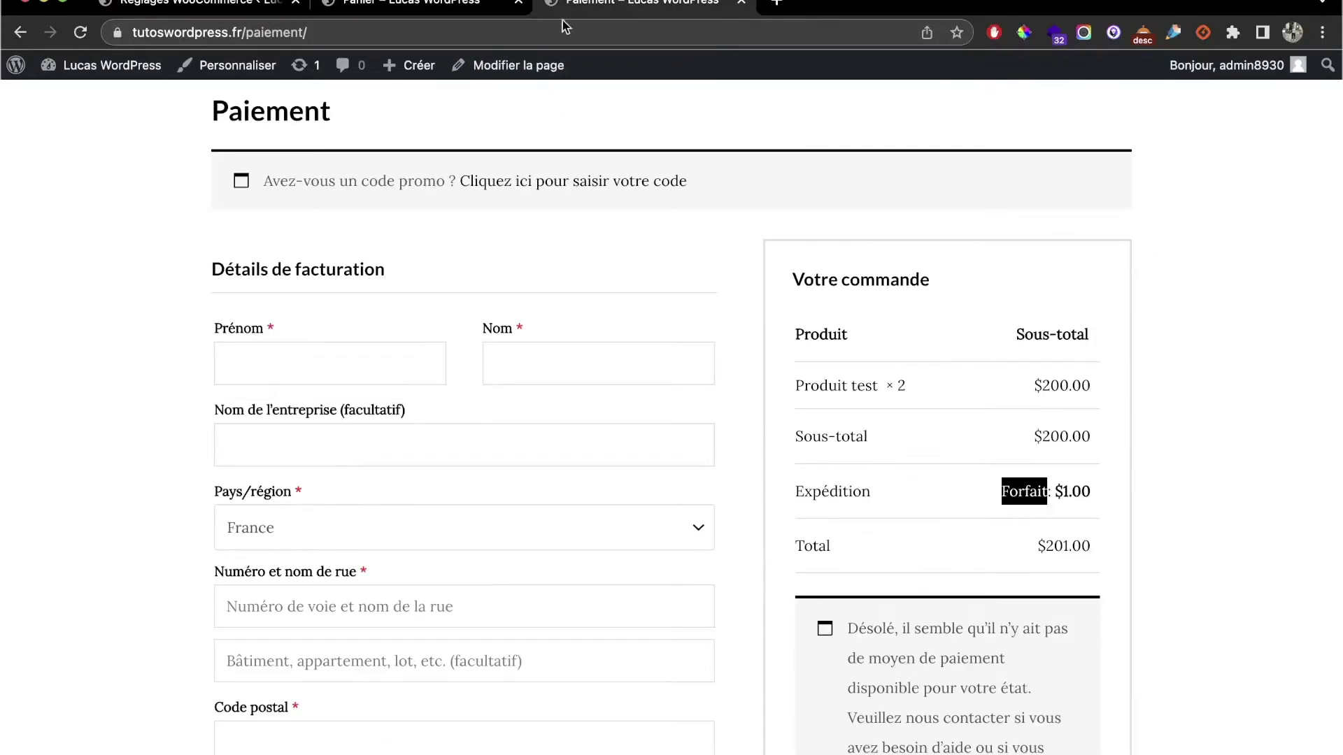
click(81, 35)
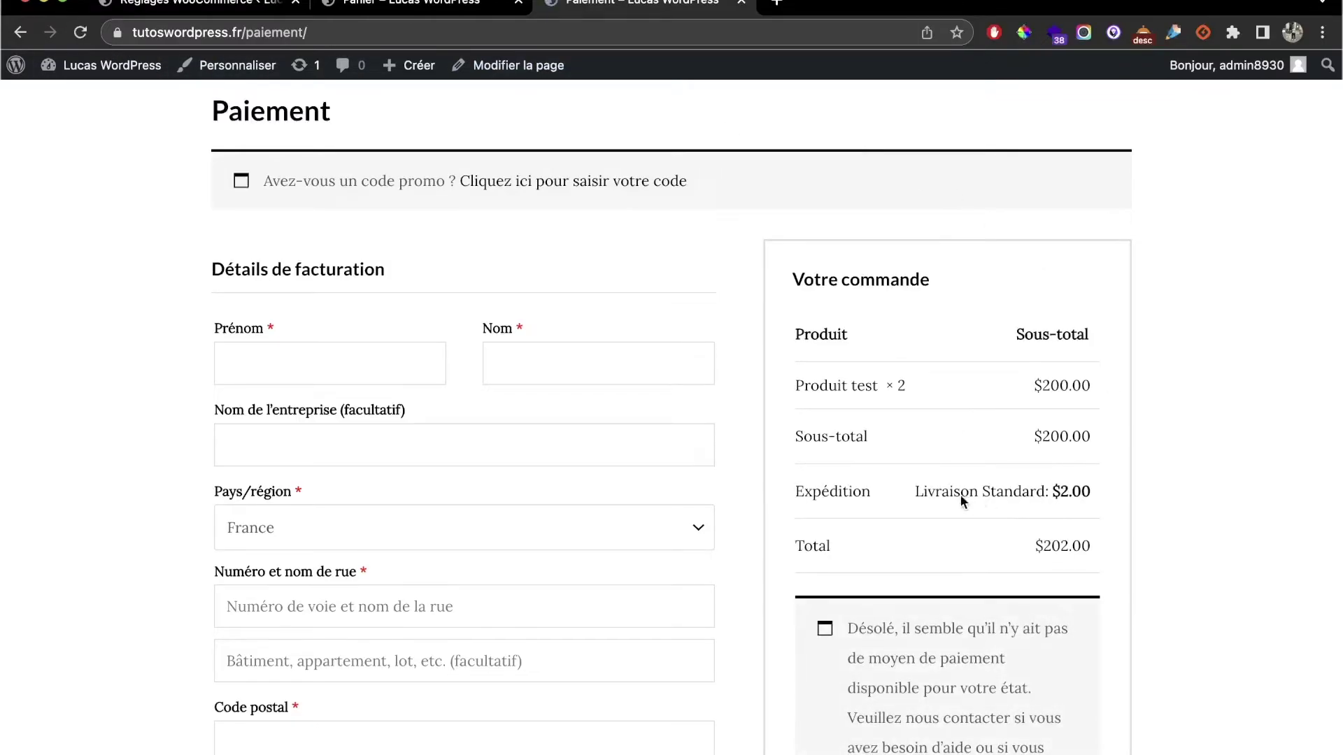
drag(907, 492, 1098, 482)
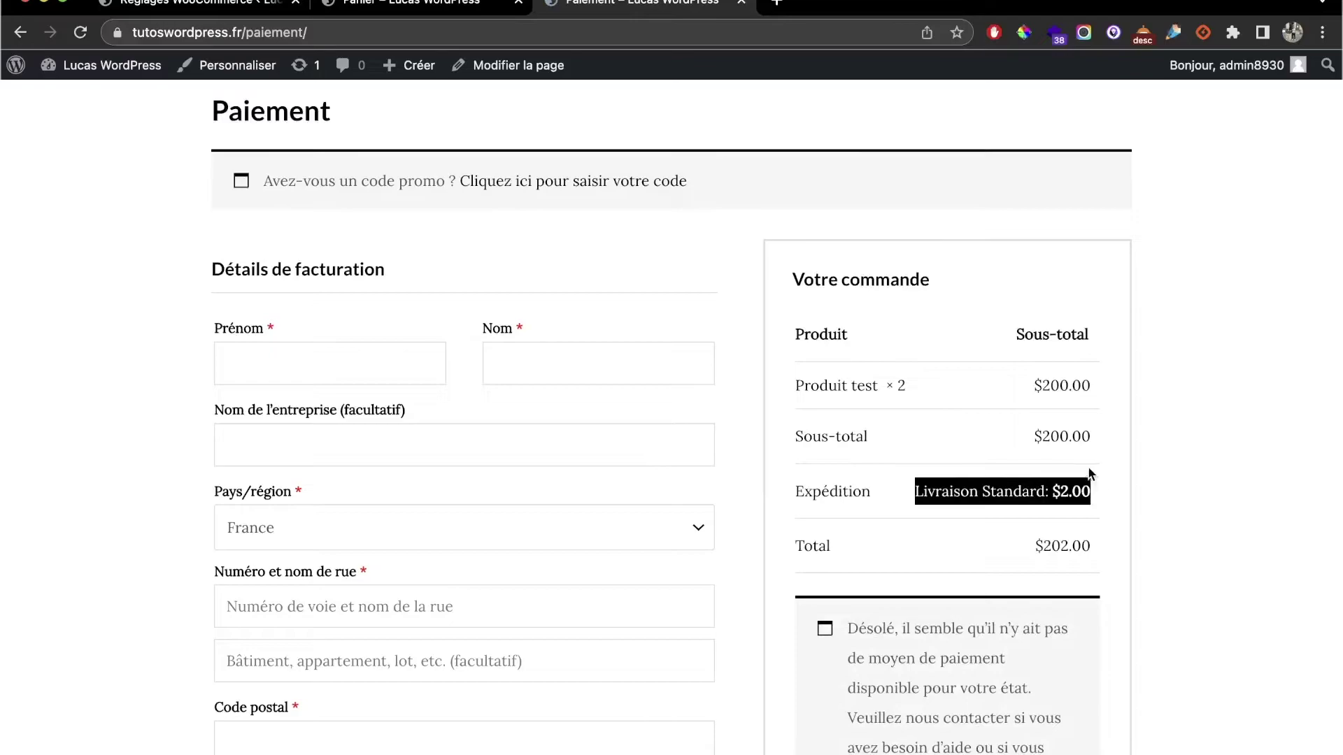
Step: Set the quantity of Produit test in the cart to 6 and update the cart
click(449, 7)
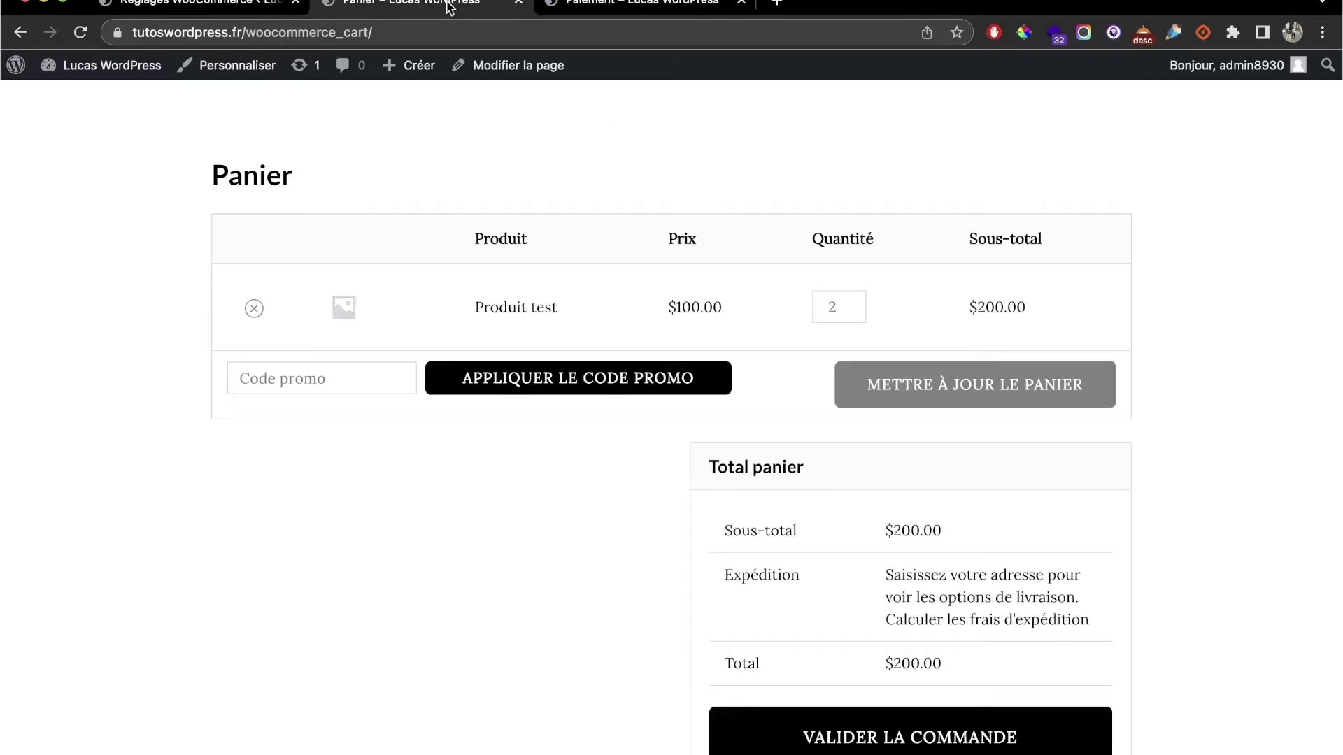
double_click(831, 302)
text(3)
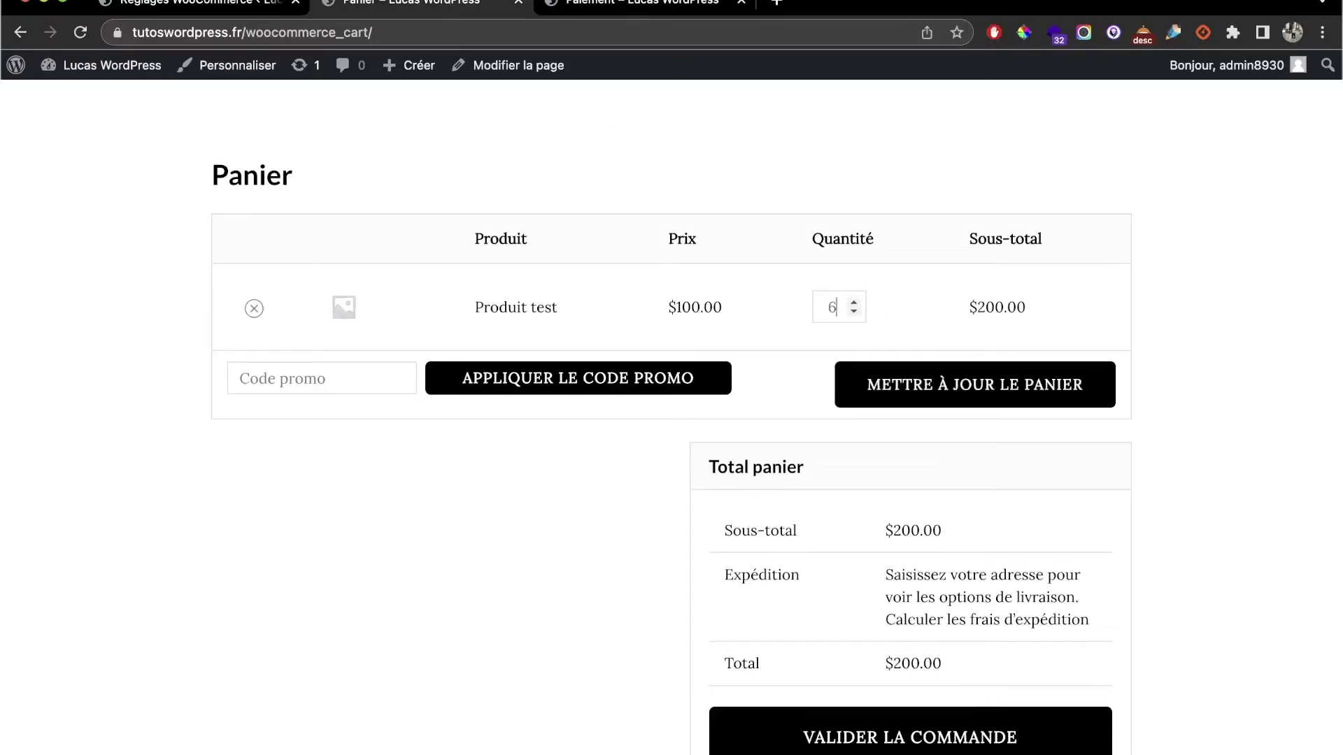
click(974, 390)
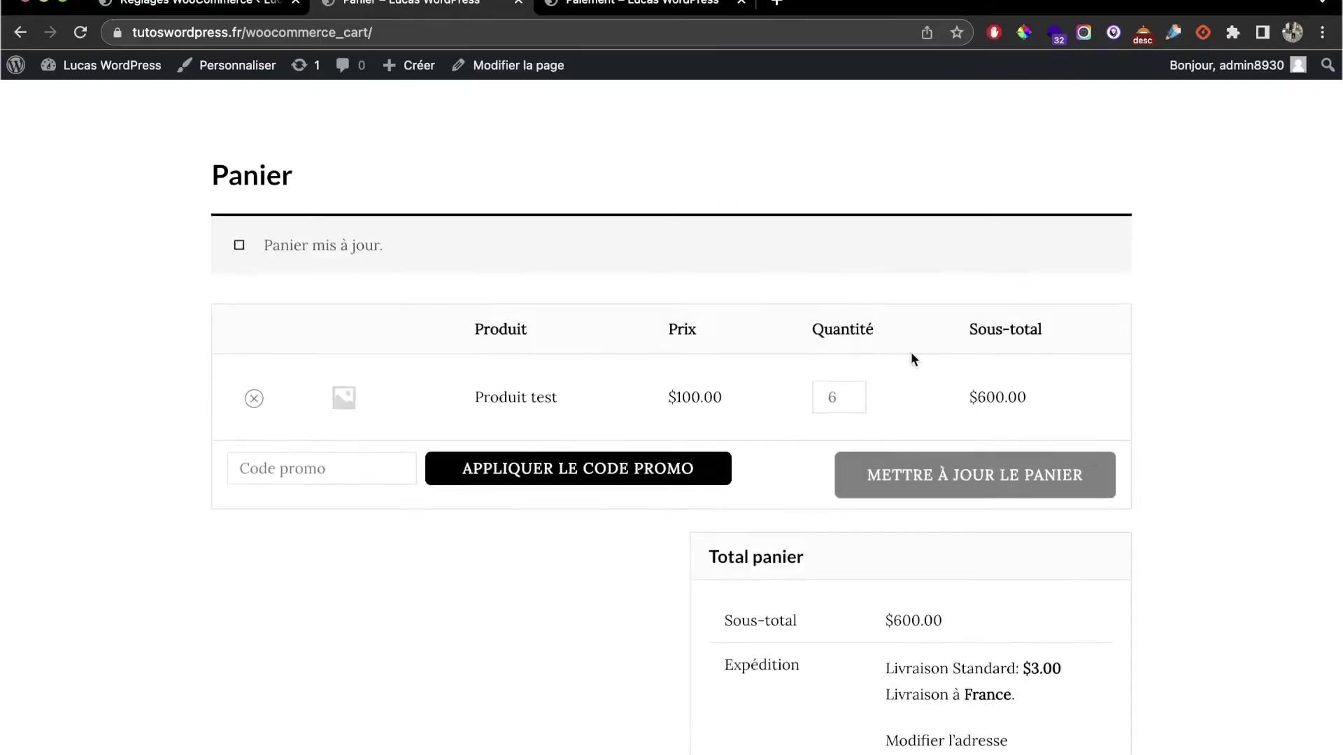
Step: Set the quantity of Produit test to 5 and update the cart
key(BackSpace)
text(5)
key(Return)
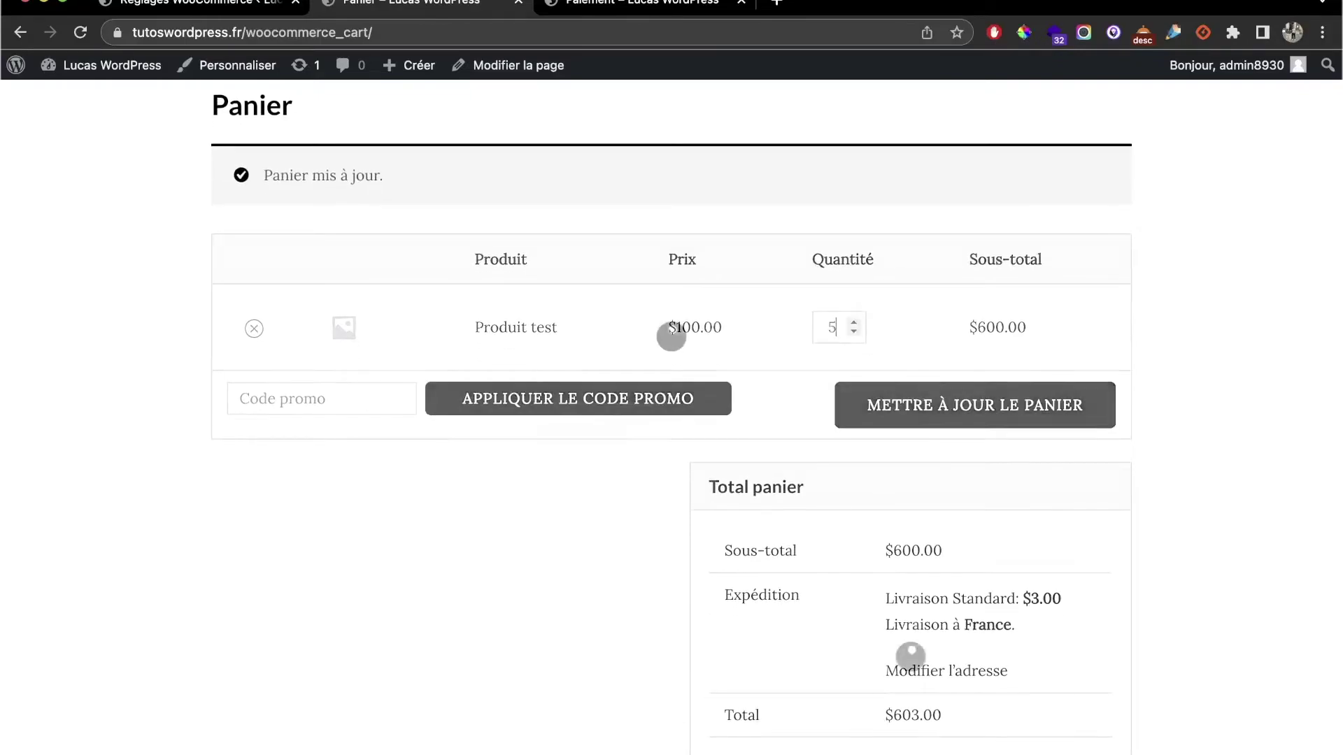
Step: Check the shipping cost for five units of Produit test on the checkout page
click(616, 5)
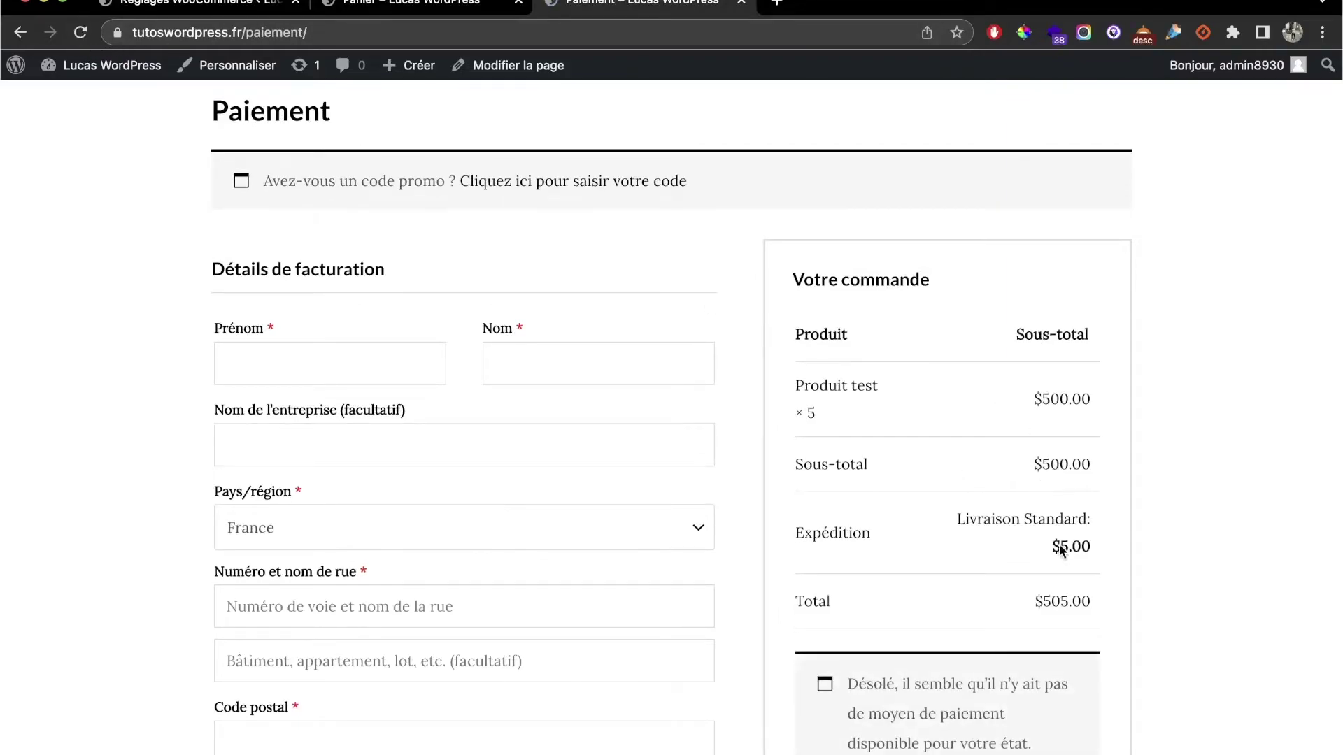
drag(1080, 556, 1111, 558)
drag(1101, 551, 1089, 549)
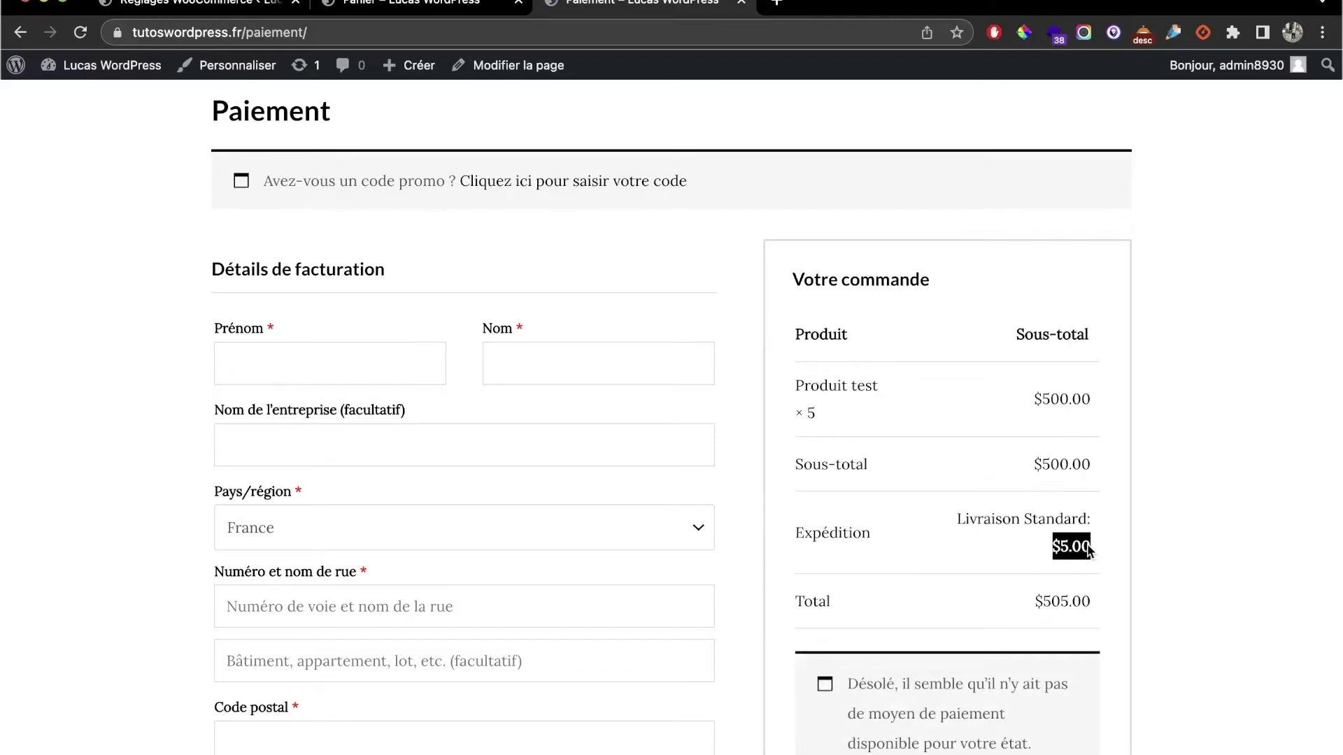
Step: Return to the Livraison Standard settings and set the fourth rule's upper weight limit to 2000 kg
click(199, 10)
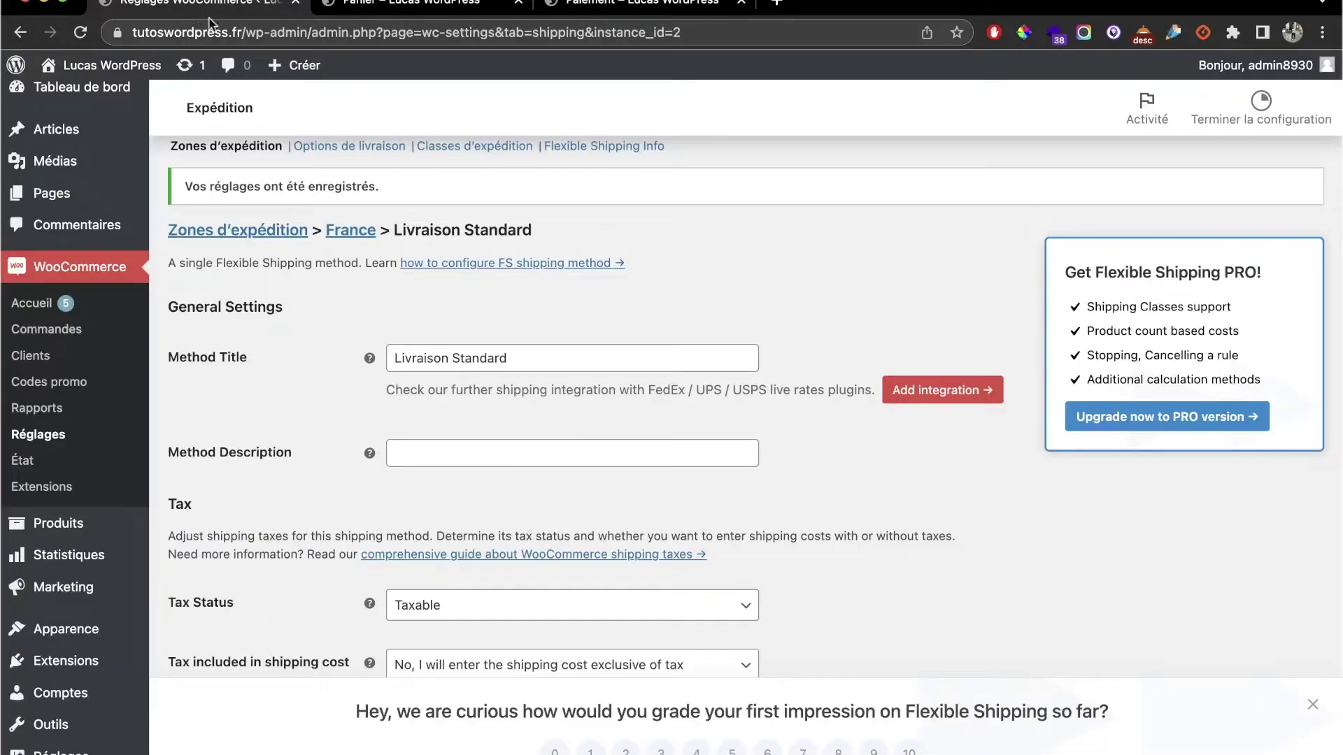
scroll(393, 357, down, 10)
scroll(392, 357, down, 5)
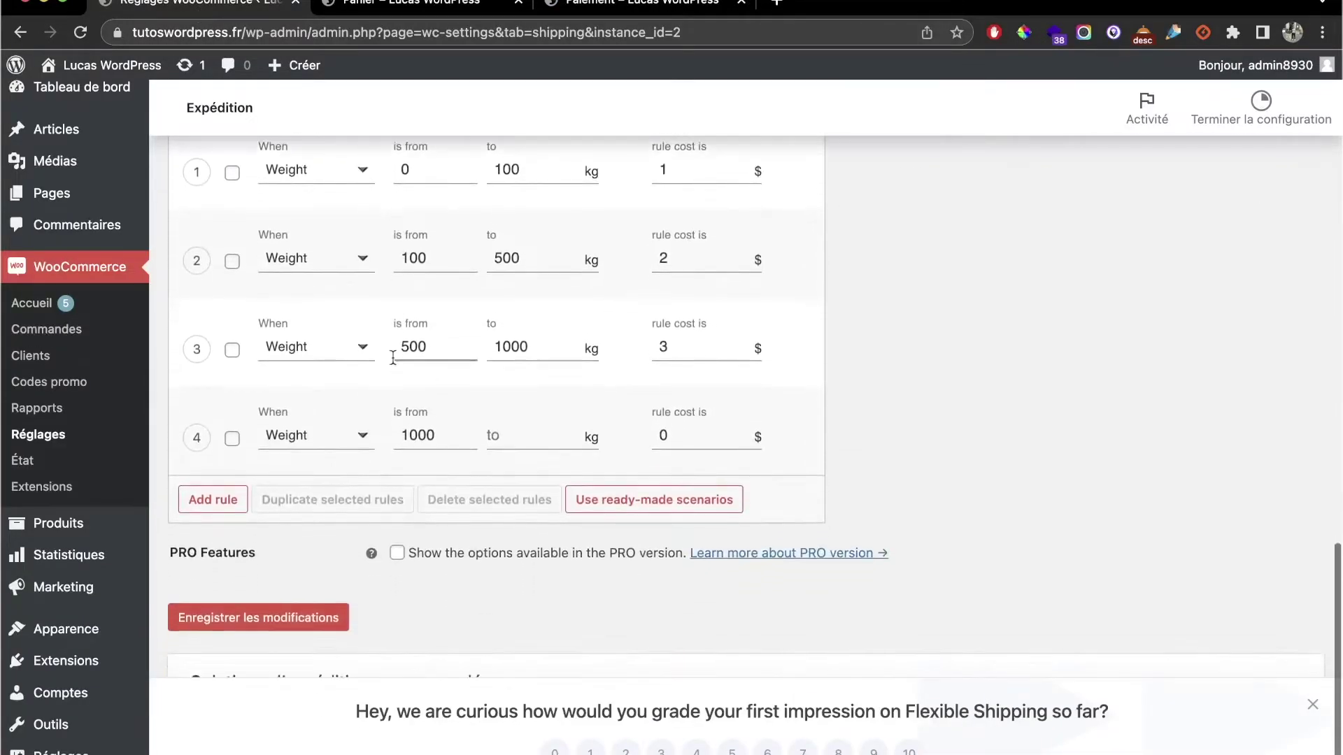
click(492, 336)
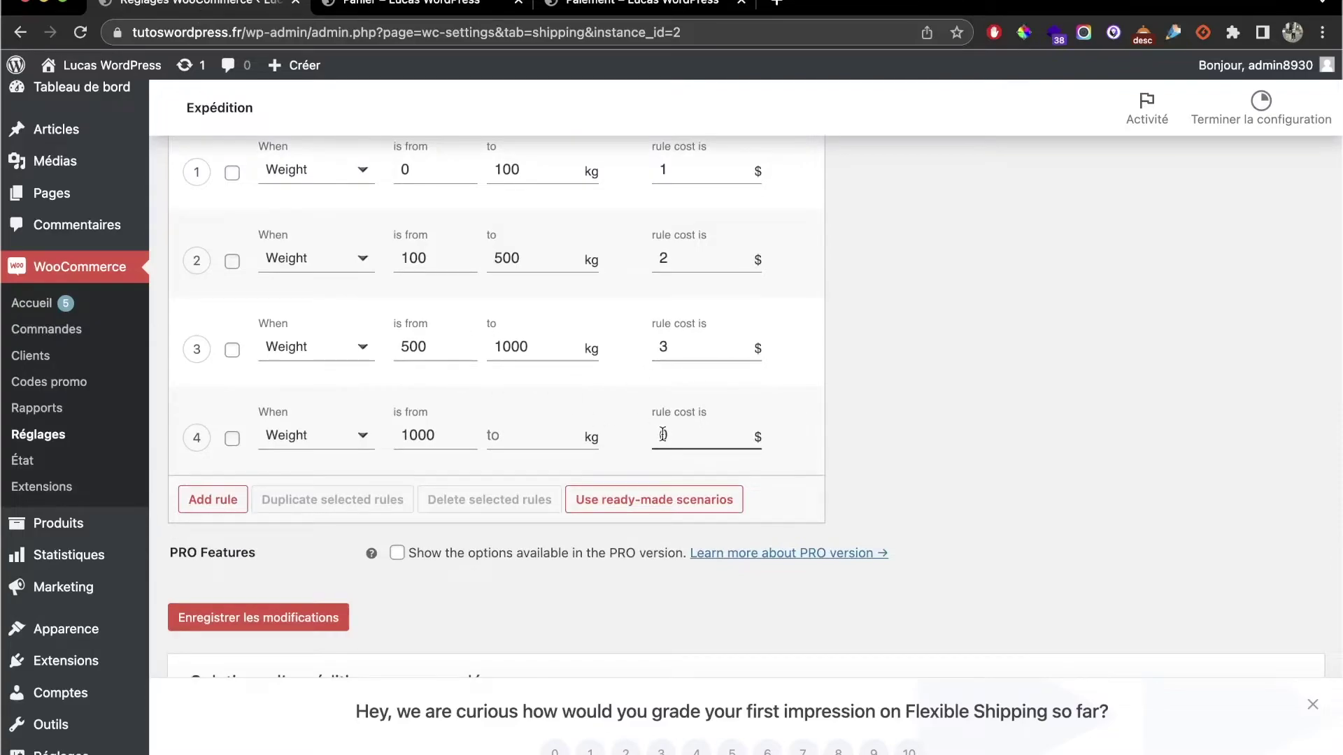
click(519, 434)
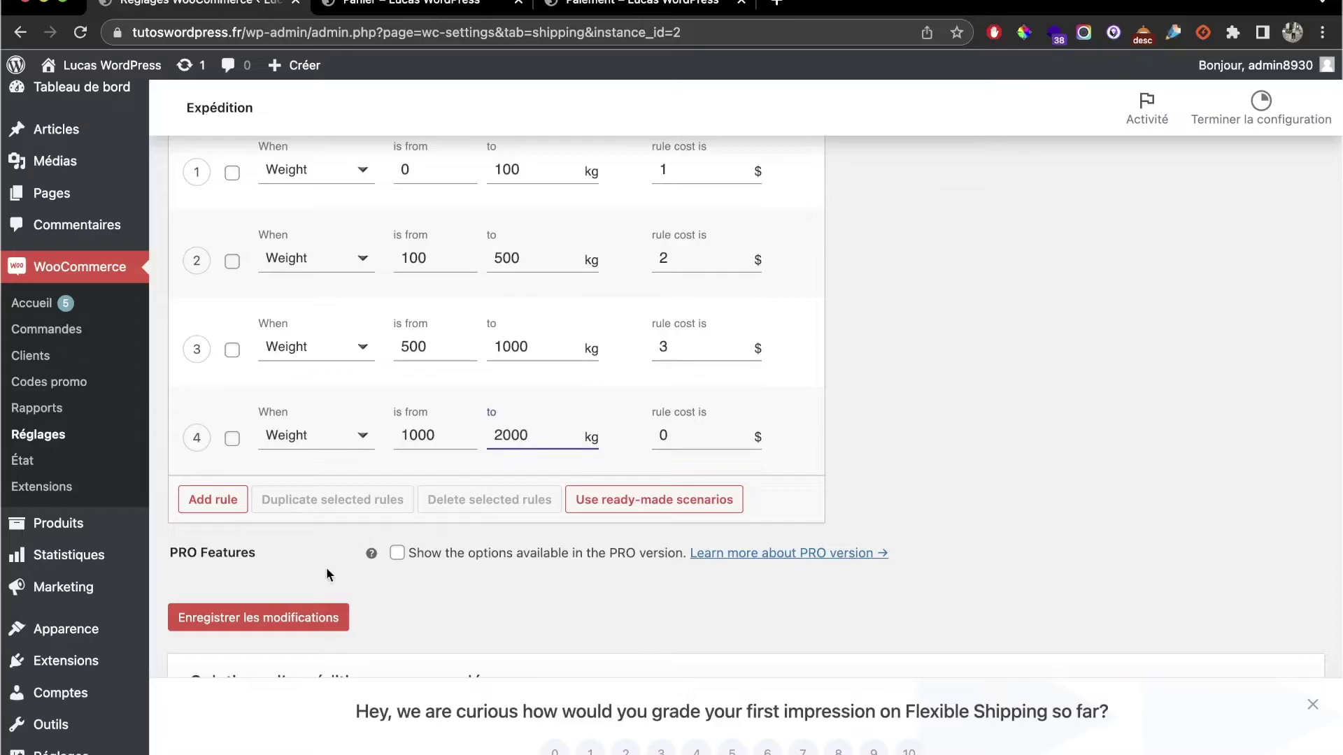
Step: Save the Livraison Standard settings and check the shipping cost for five units of Produit test on the checkout page
click(300, 618)
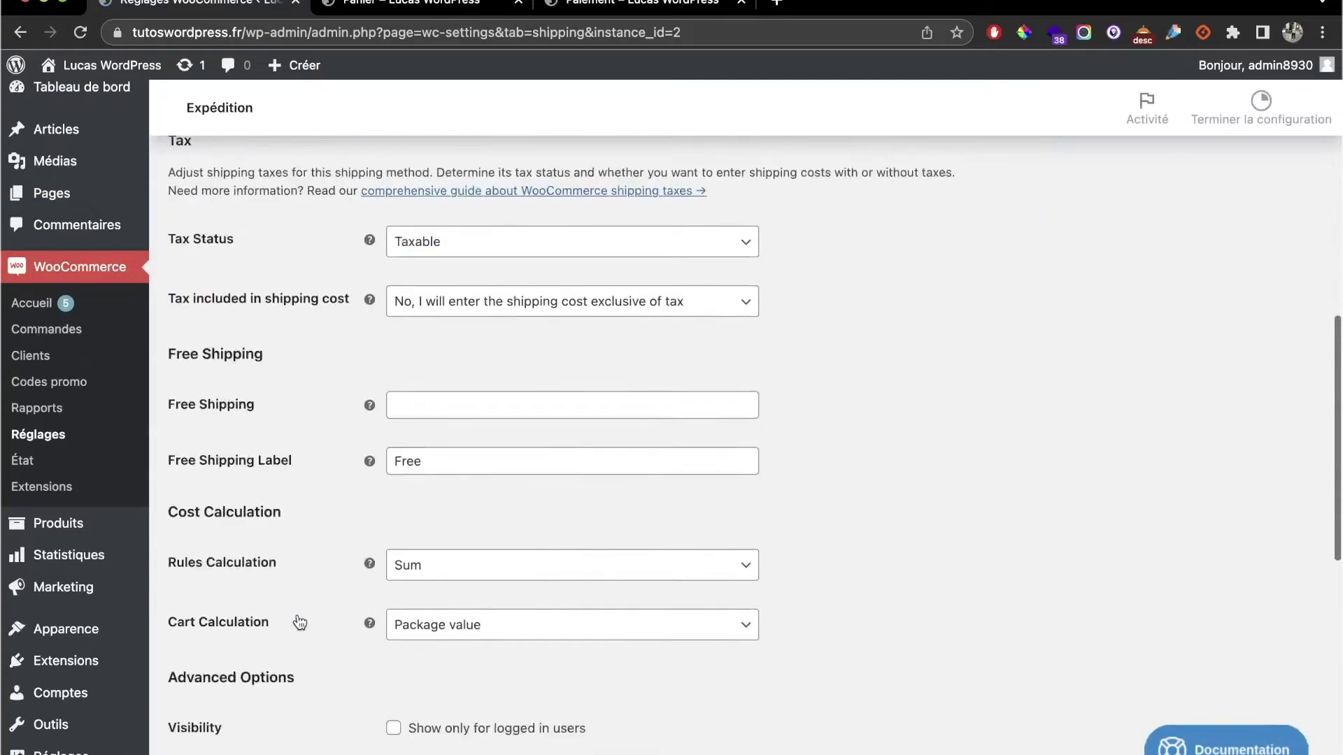
scroll(300, 623, down, 10)
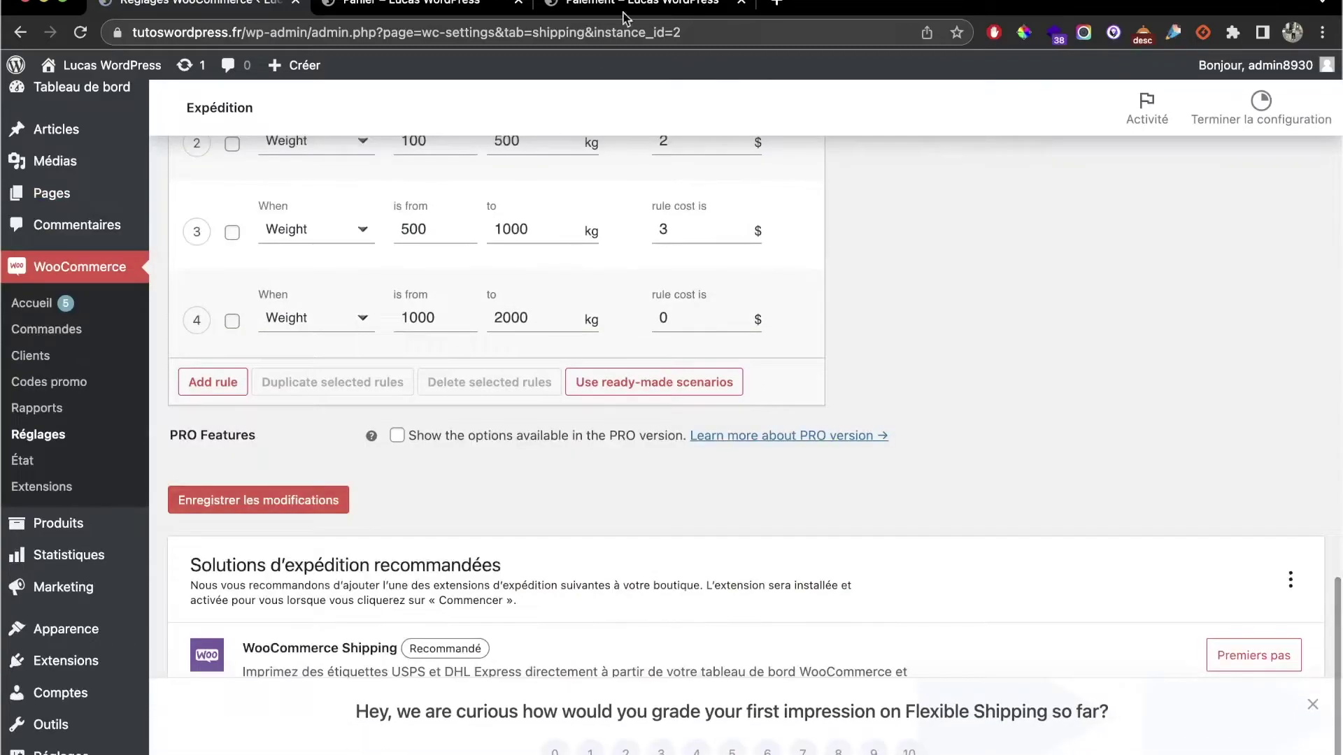
click(633, 3)
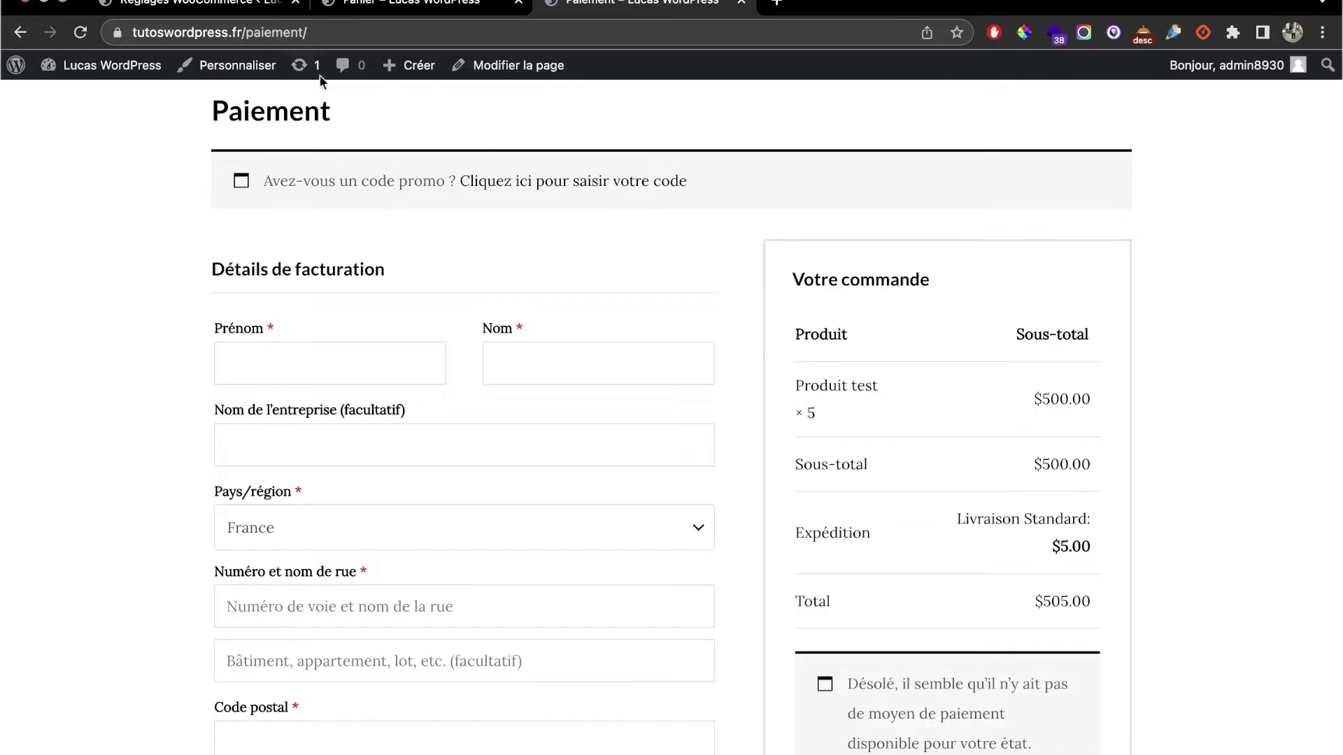
Step: Set the lower weight limits of the second, third and fourth shipping rules to 200, 600 and 1100 kg, and save the settings
click(233, 7)
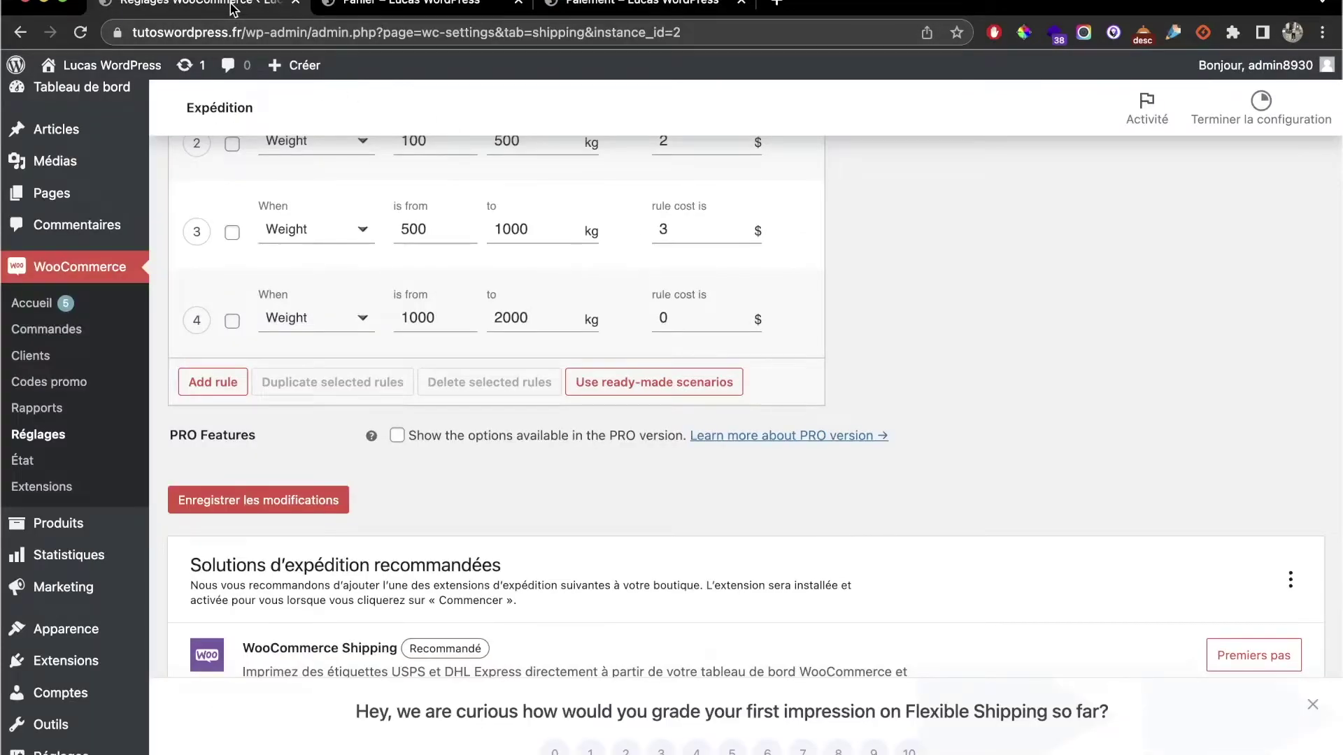
scroll(411, 206, up, 3)
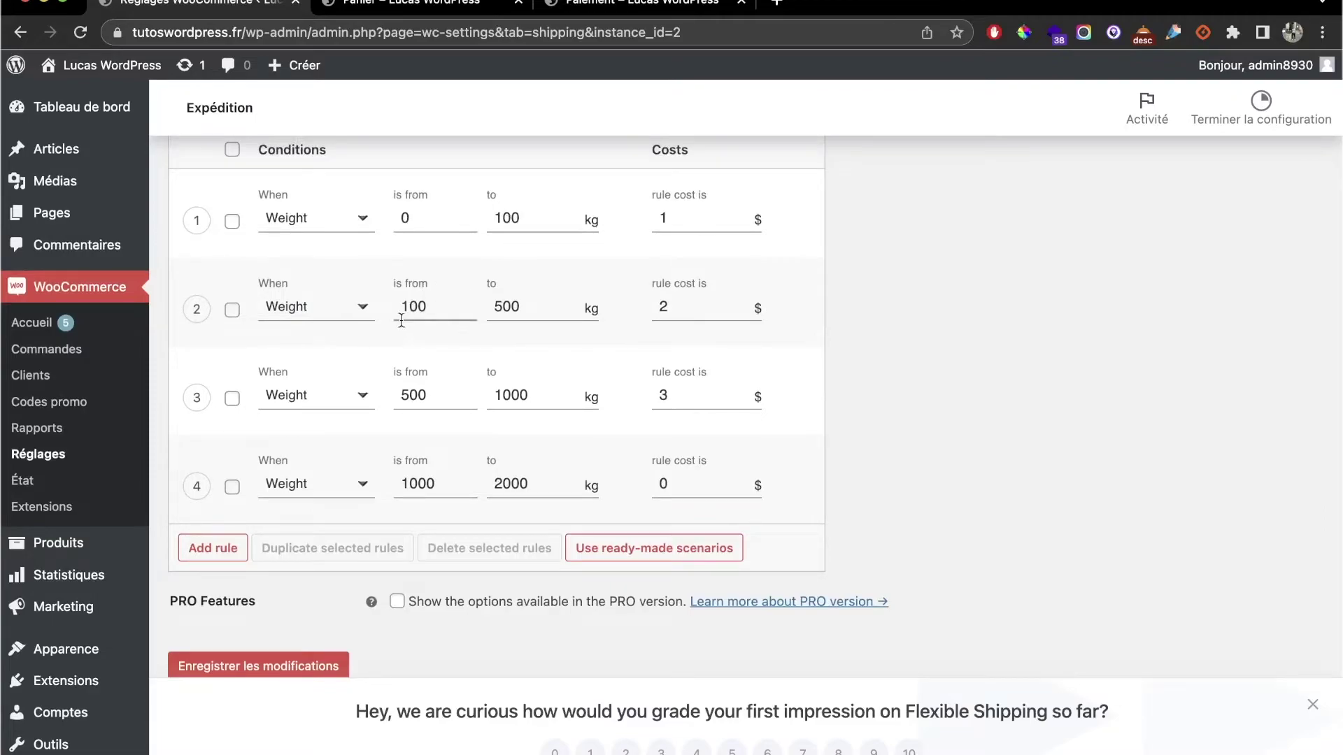
text(2)
click(401, 395)
drag(408, 395, 375, 403)
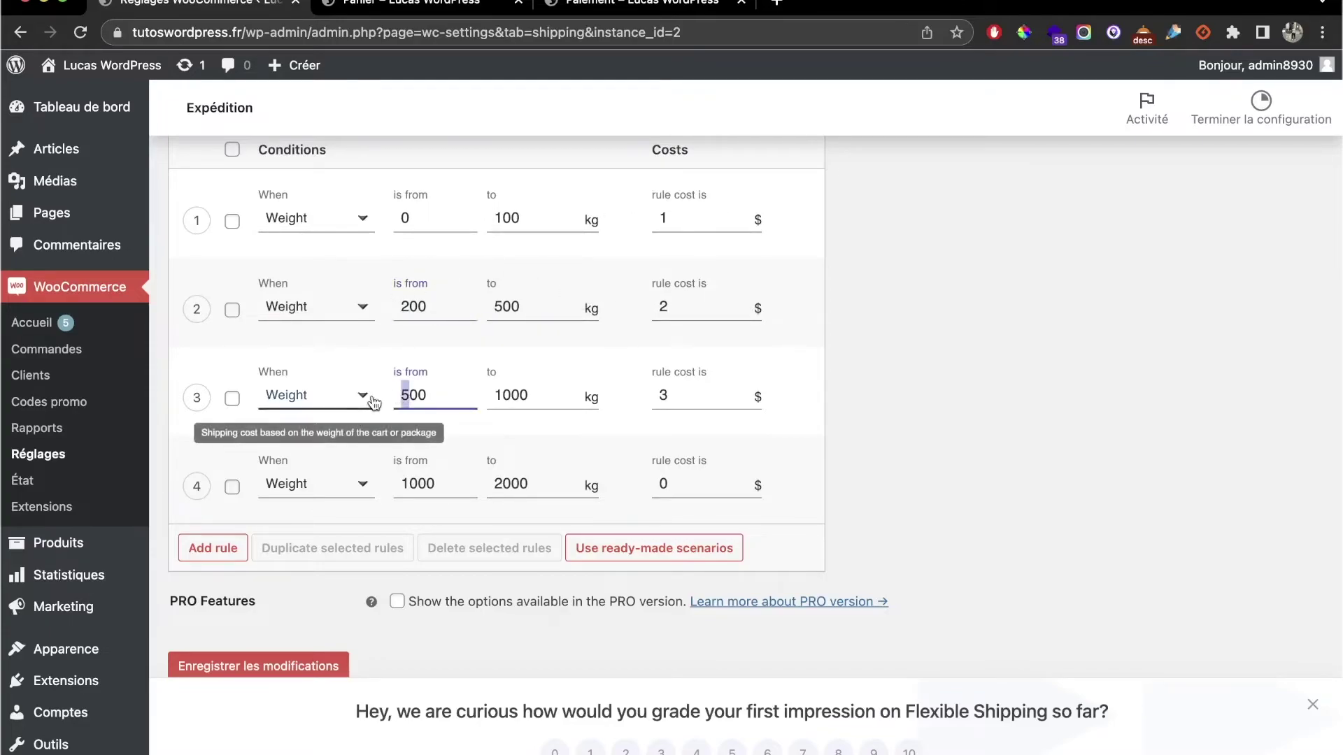
text(6)
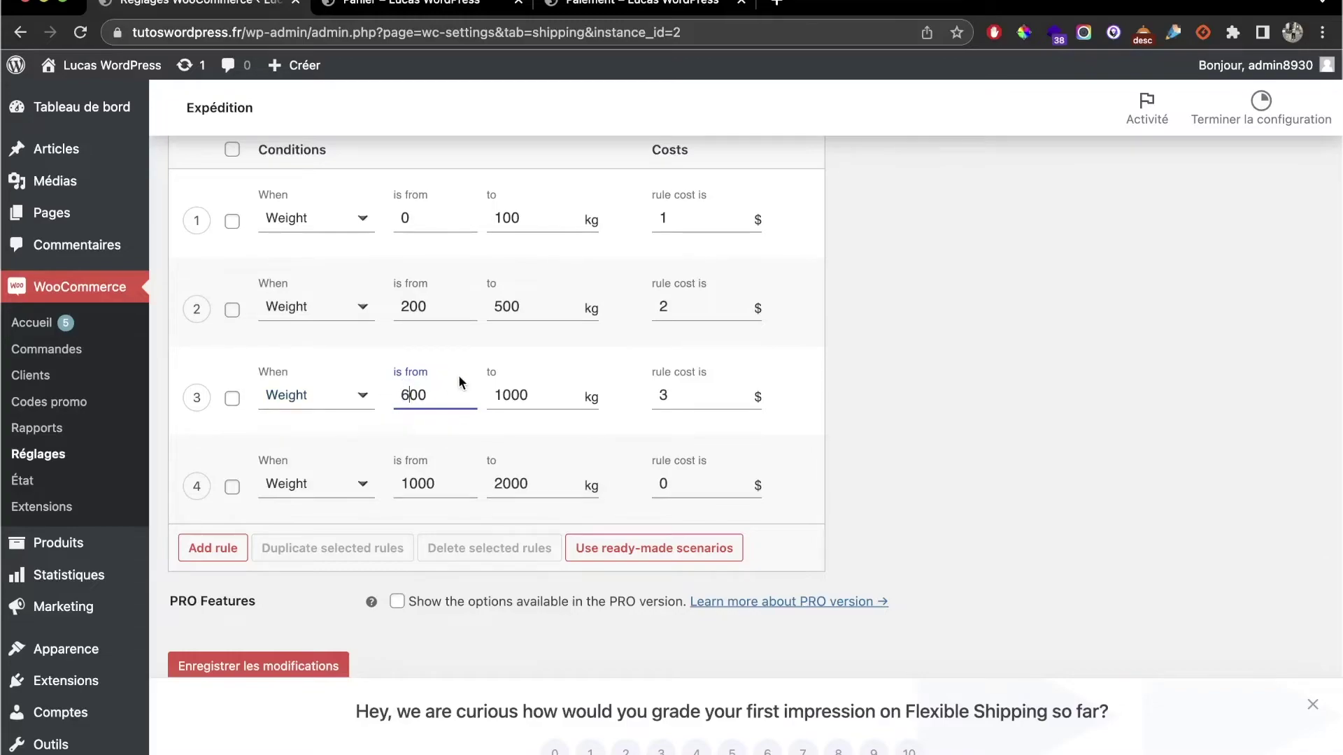
click(414, 482)
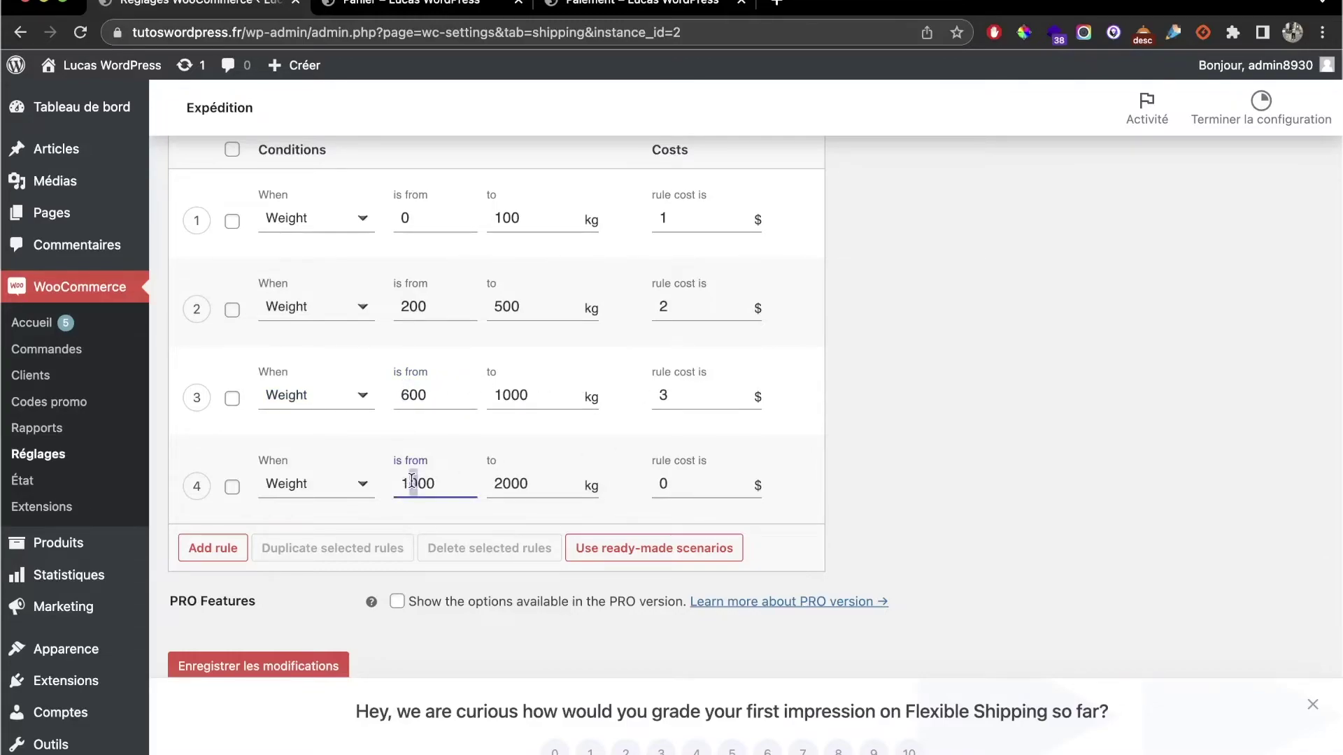
text(1)
click(288, 670)
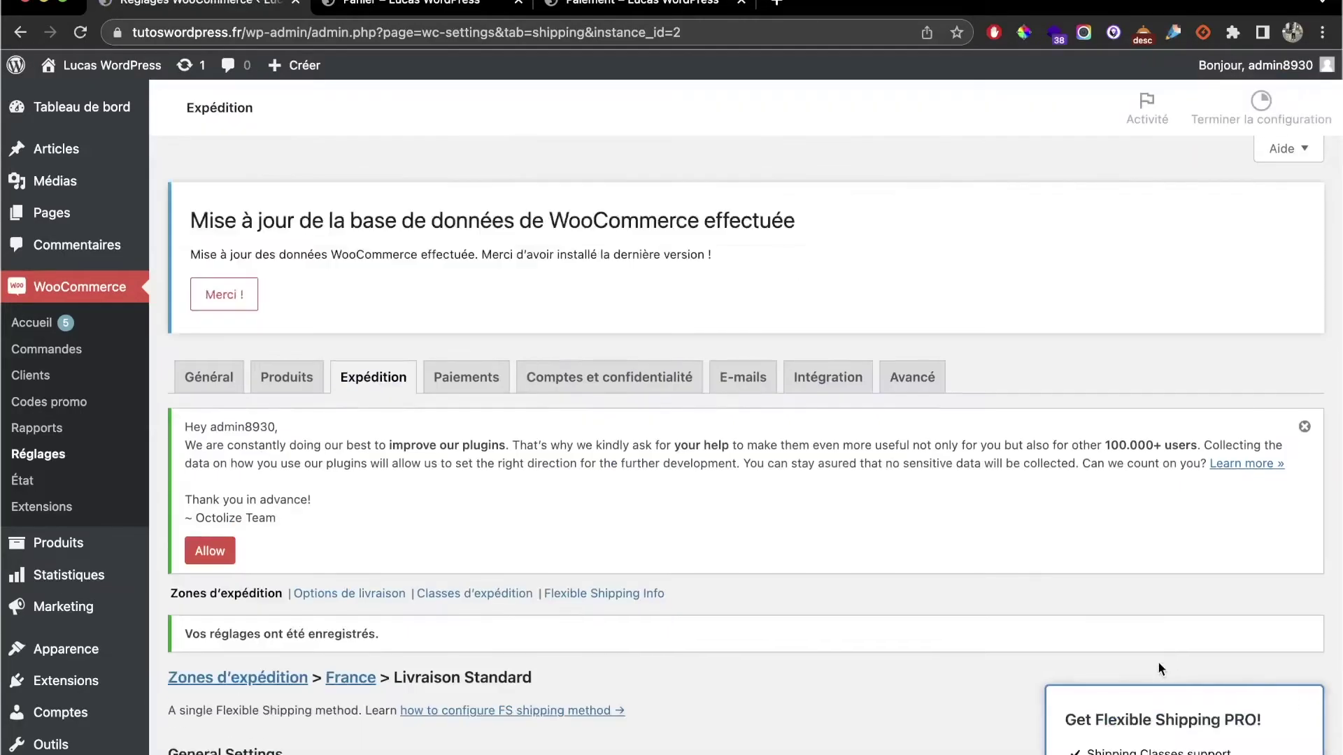
Step: Review the saved weight rules and compare them with the shipping cost for five units of Produit test on the checkout page
scroll(1159, 665, down, 20)
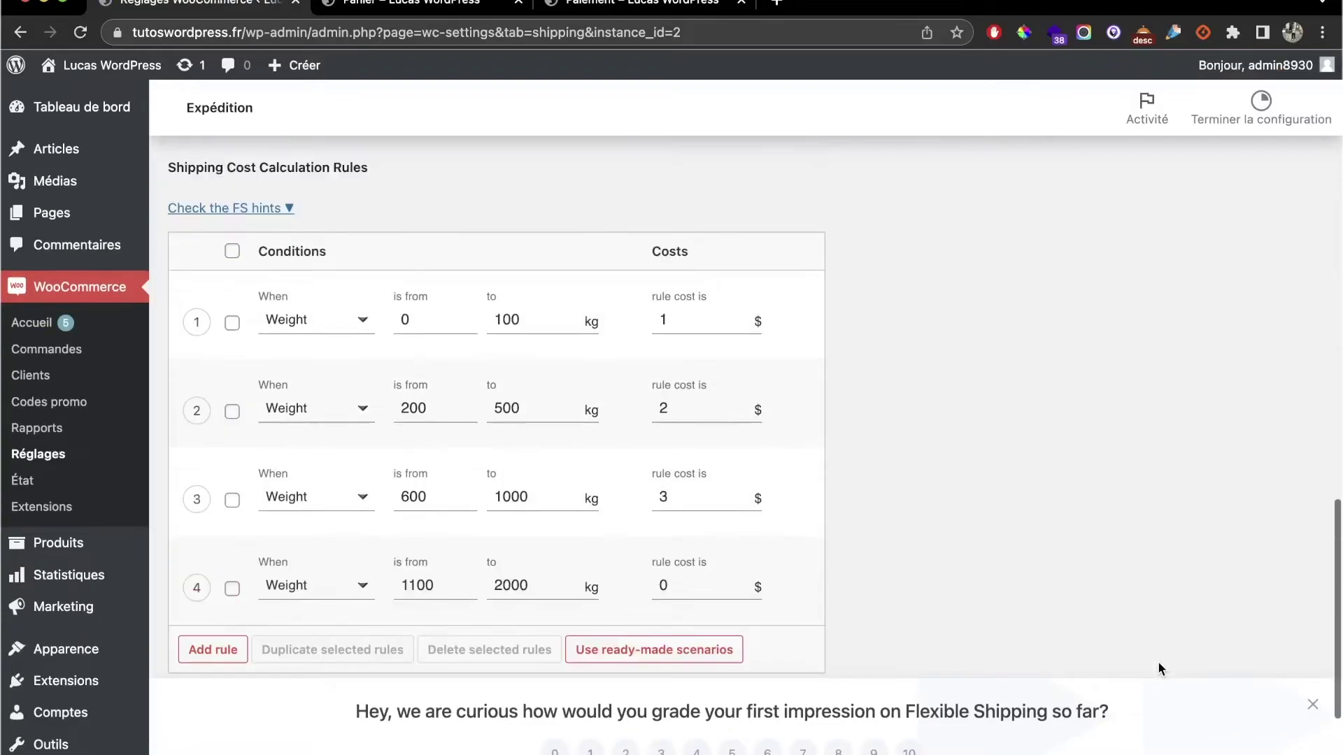
scroll(742, 528, down, 2)
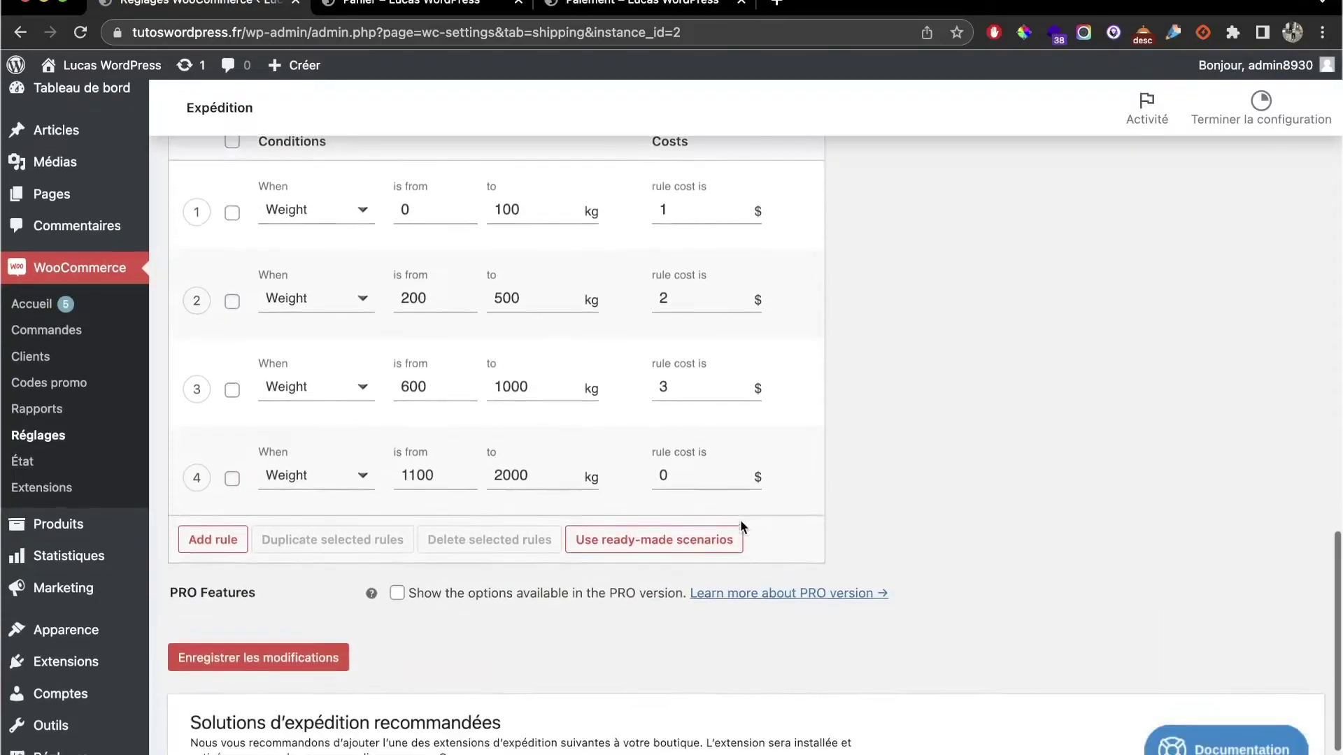
scroll(740, 526, up, 2)
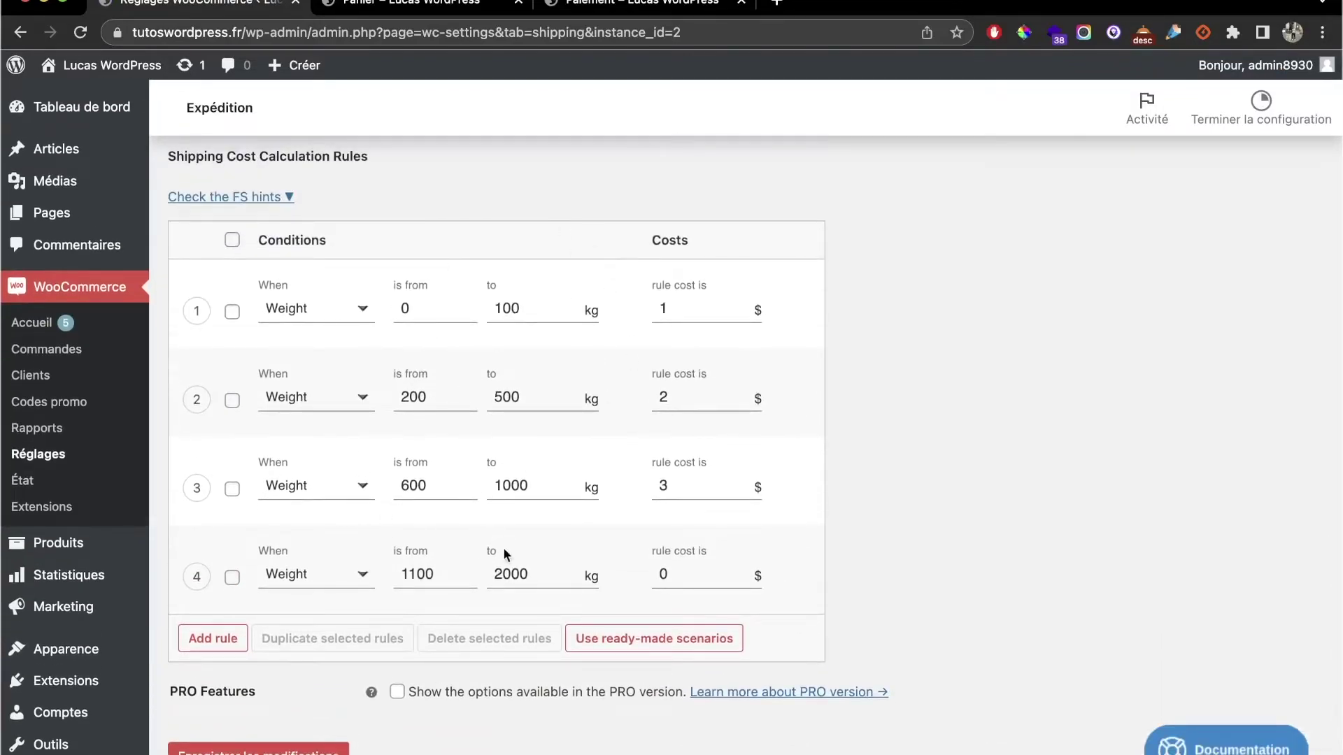
click(590, 4)
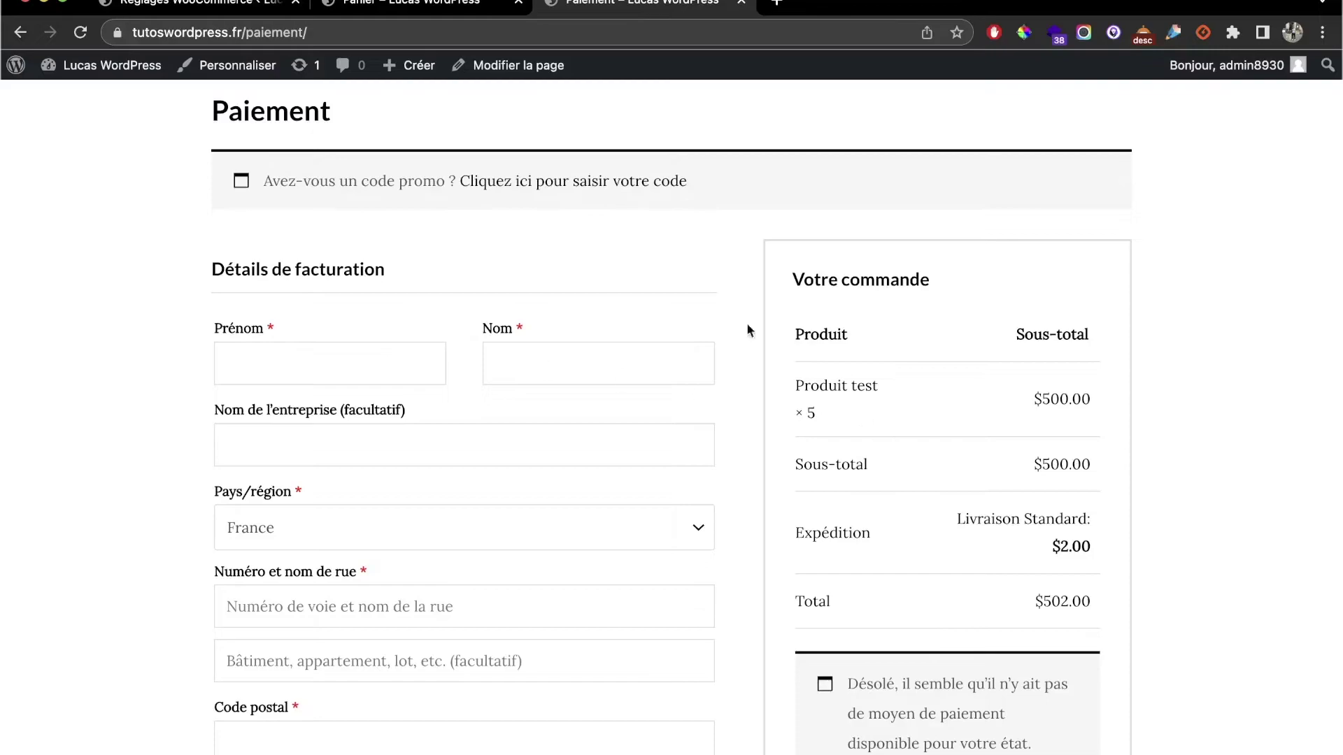
click(203, 3)
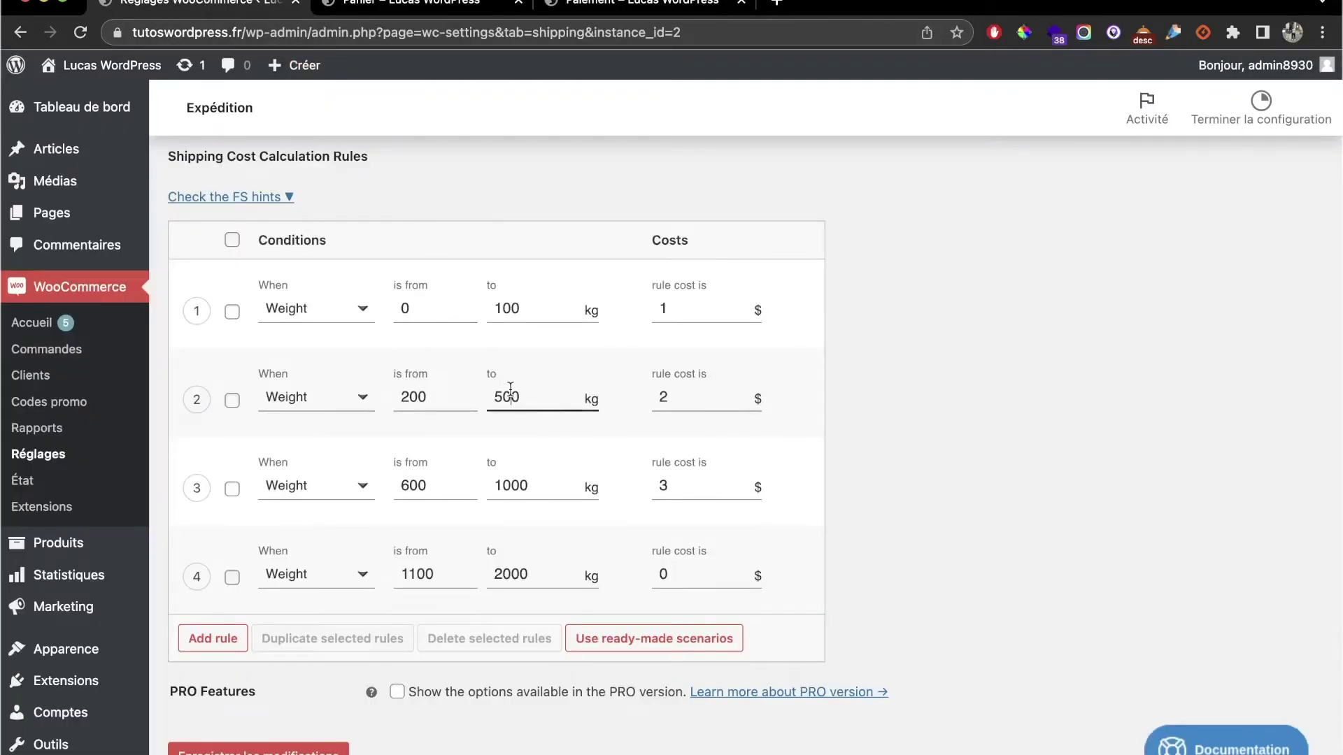
click(629, 4)
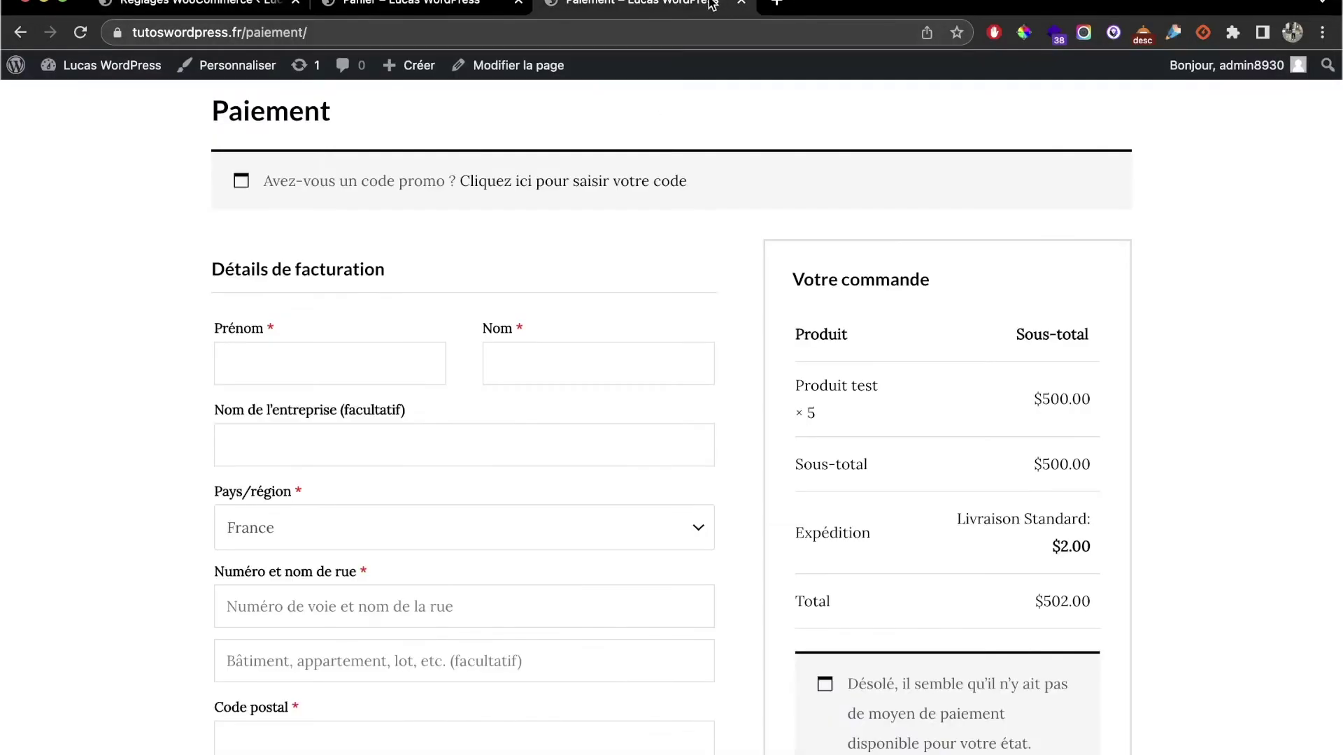
Step: Set the cart quantity of Produit test to 6 and reload the checkout page to check its shipping cost
click(458, 4)
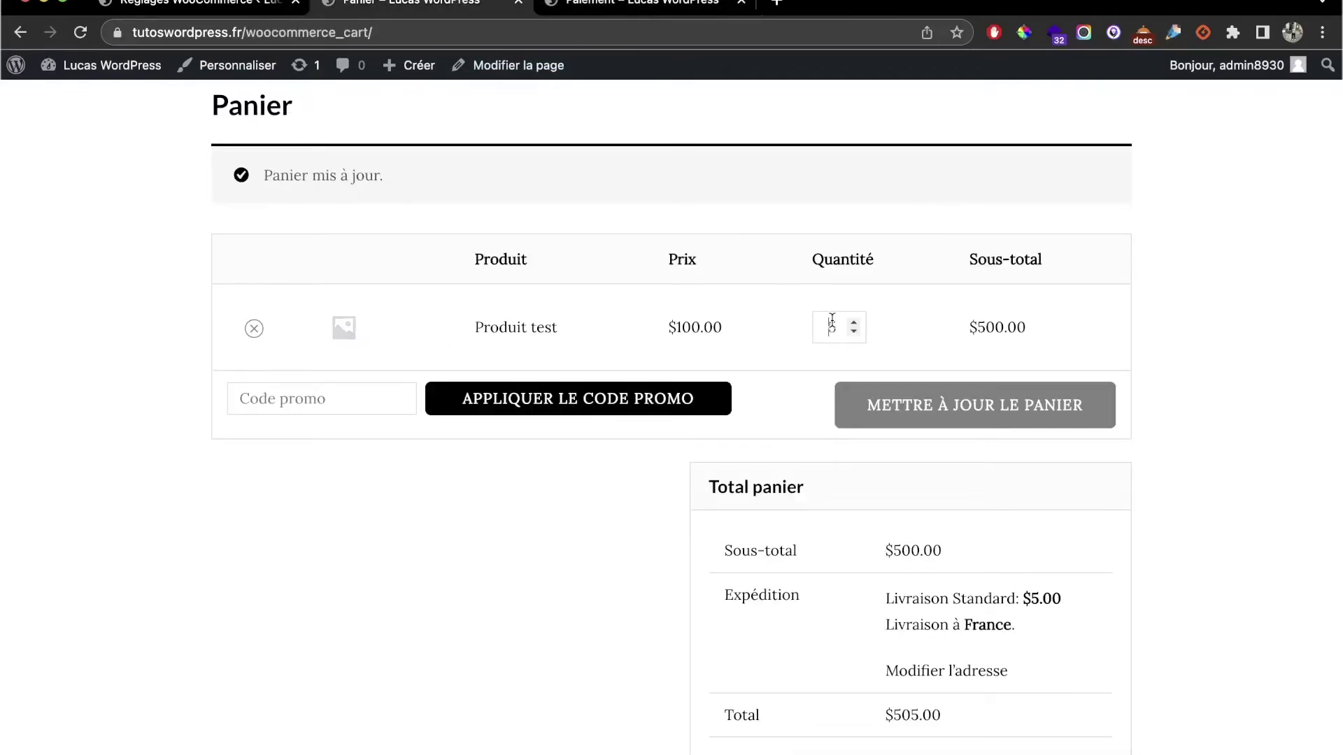
key(Up)
key(Return)
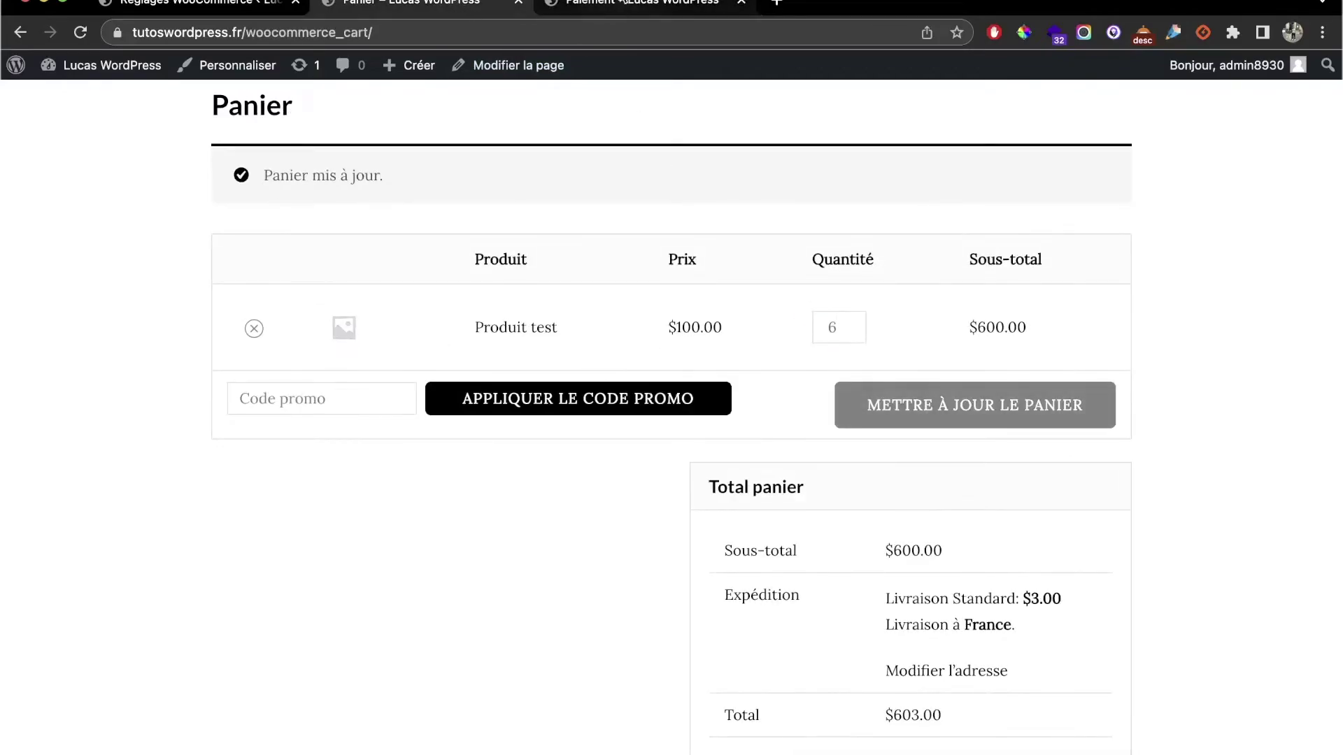
click(606, 6)
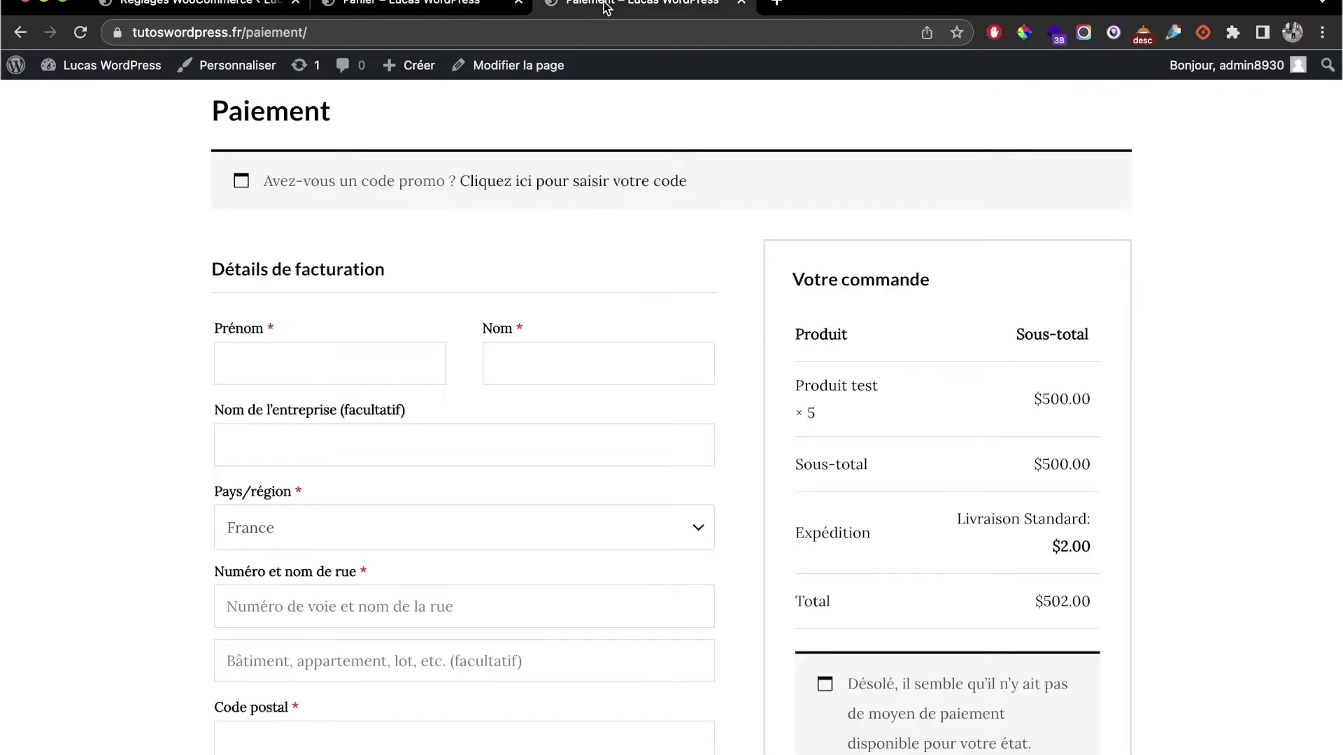
click(76, 40)
Step: Set the cart quantity of Produit test to 11 and reload the checkout page to check its shipping cost
click(199, 6)
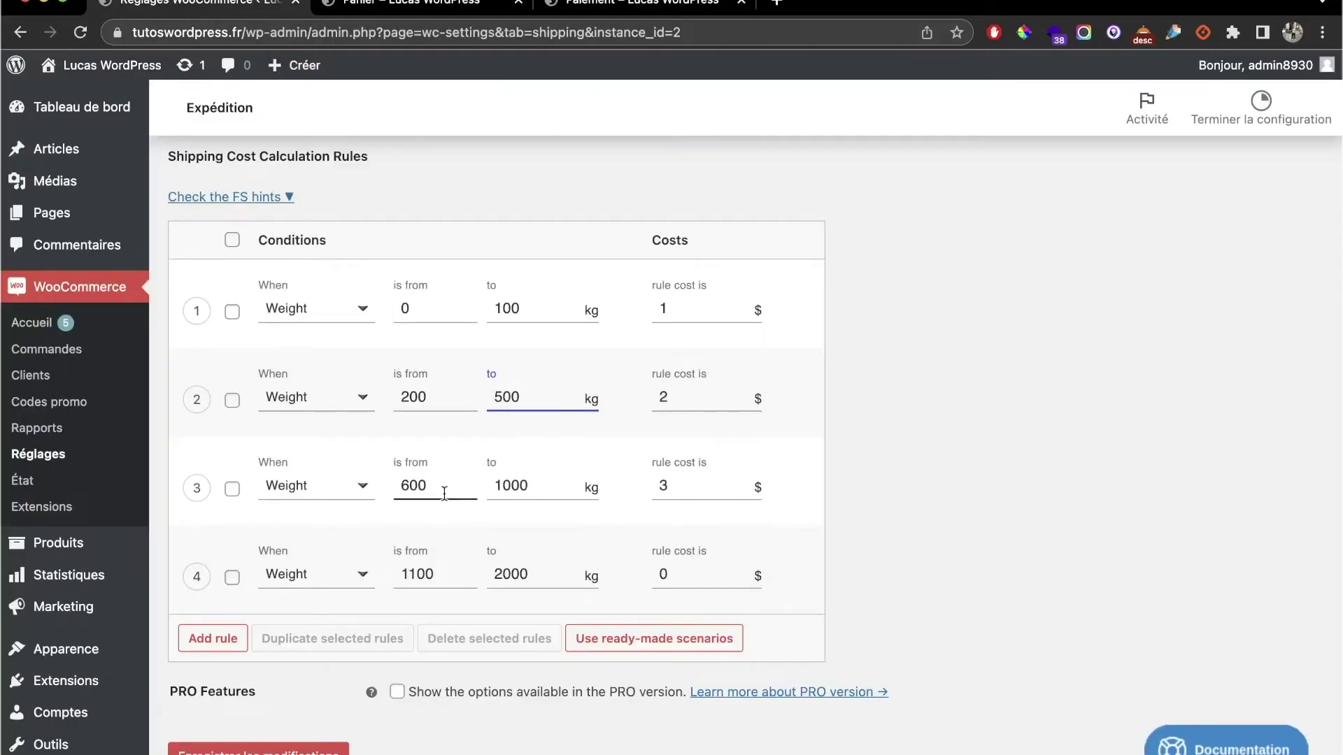
click(448, 7)
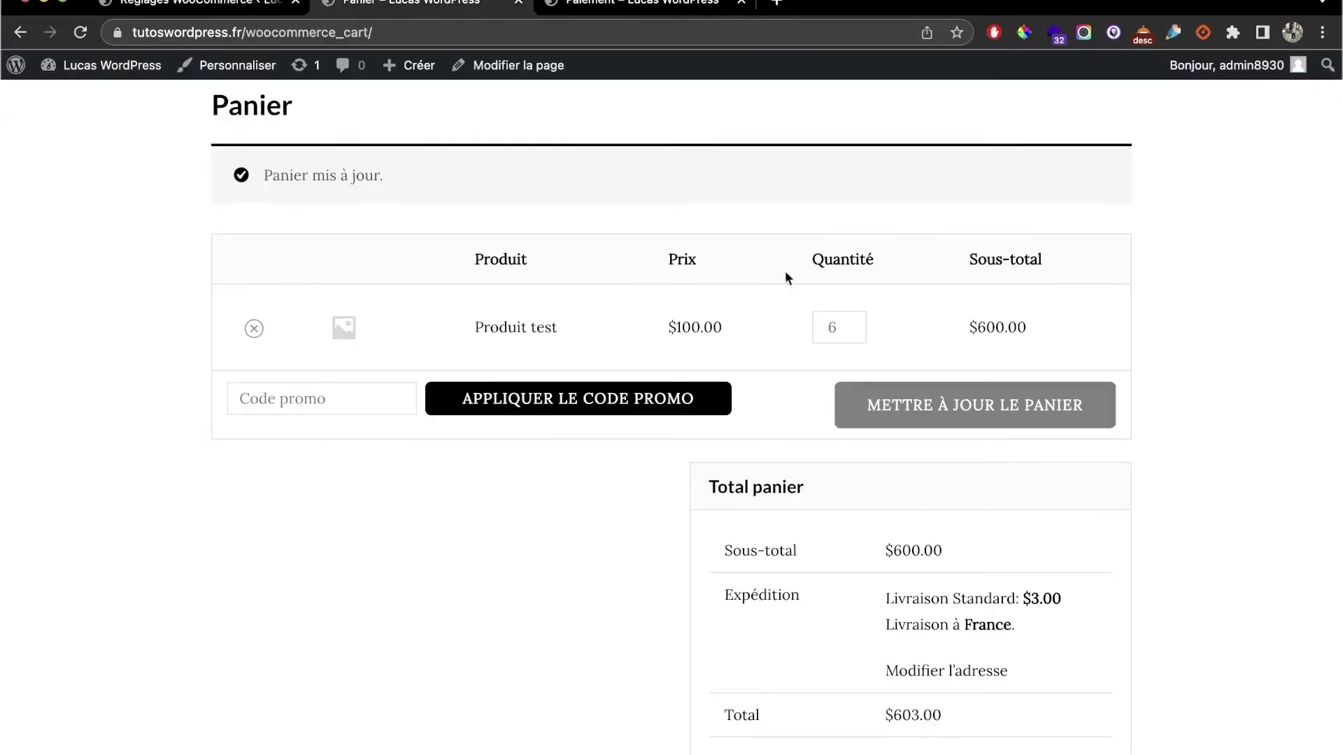
double_click(826, 328)
text(9)
key(Return)
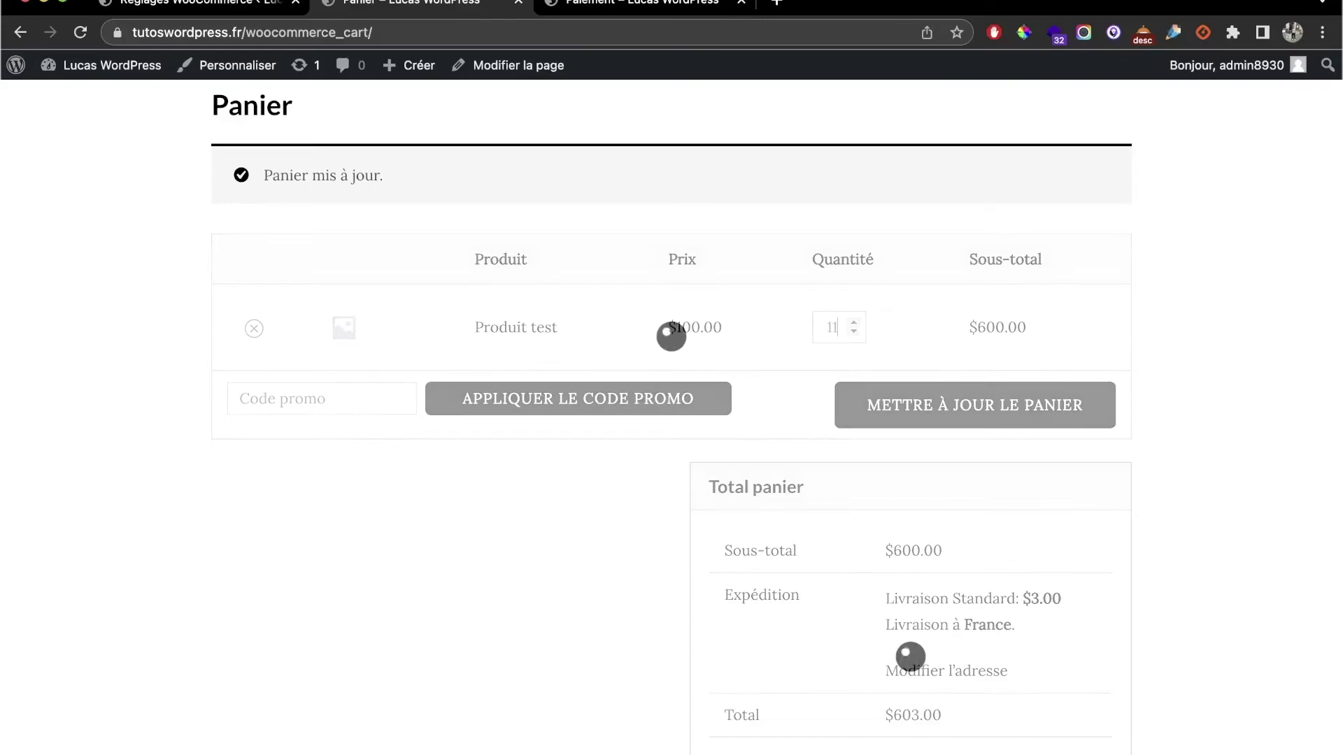
click(663, 3)
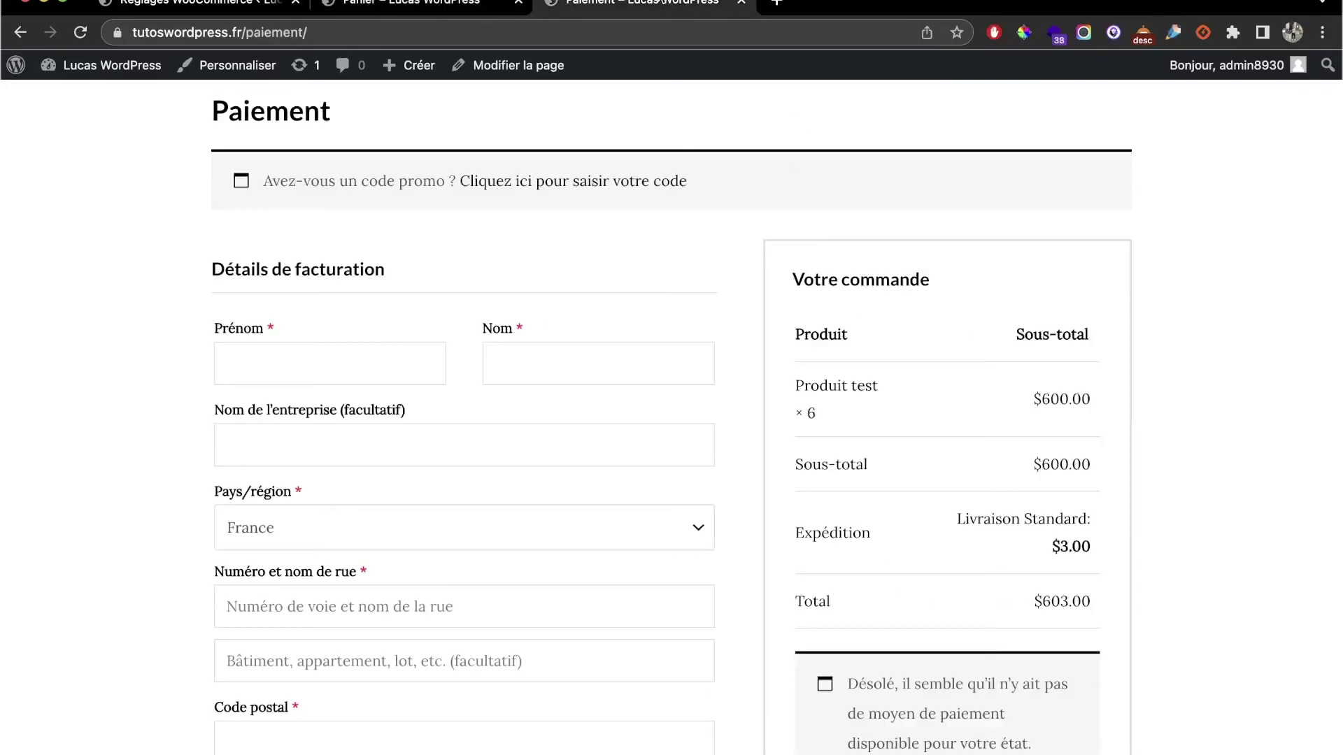
click(80, 33)
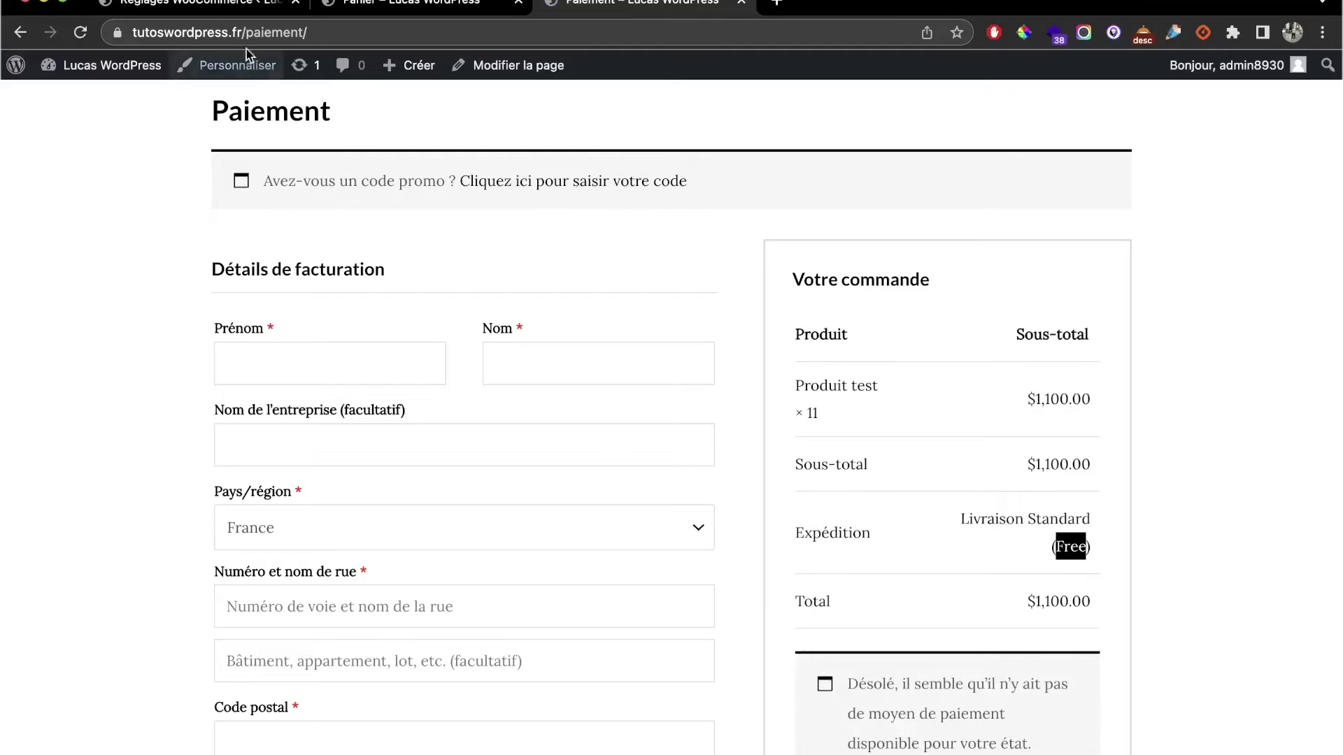
Step: Change the Free Shipping Label of Livraison Standard to "Livraison Gratuite" and save the settings
click(231, 5)
scroll(405, 259, up, 10)
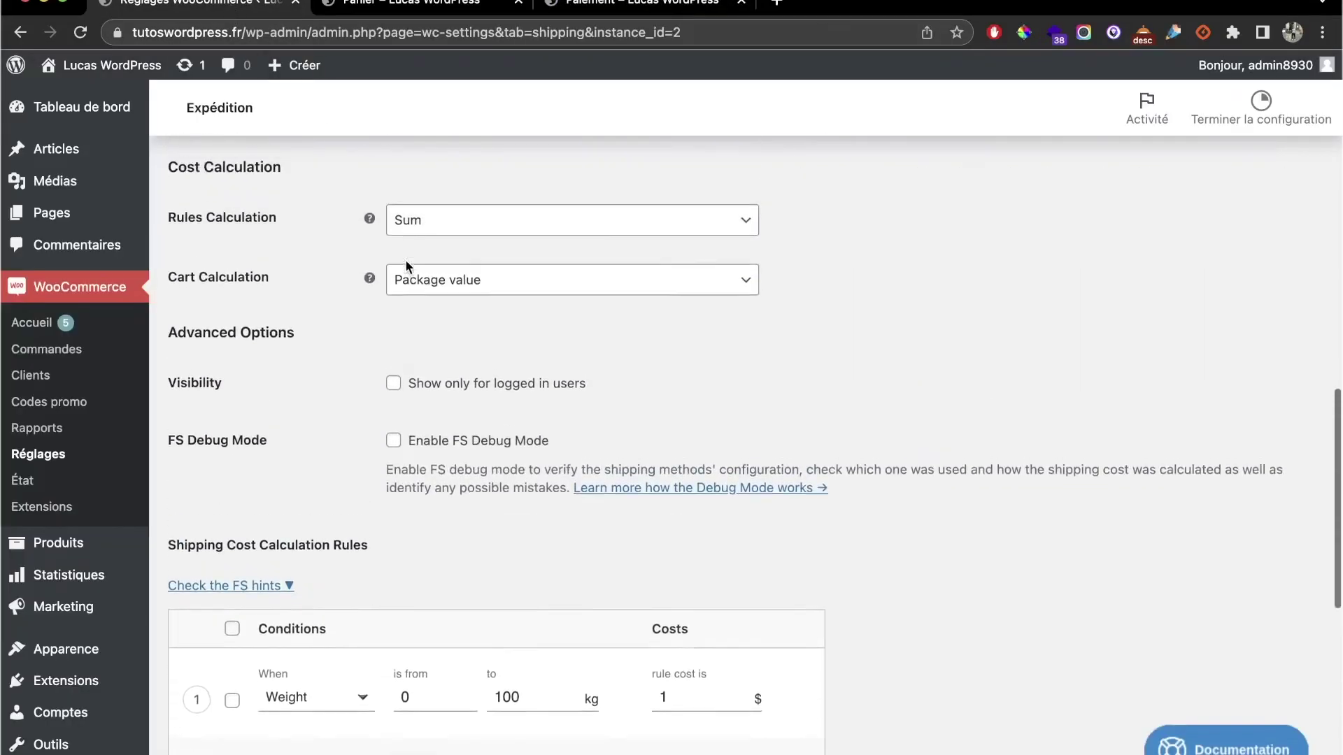
click(462, 492)
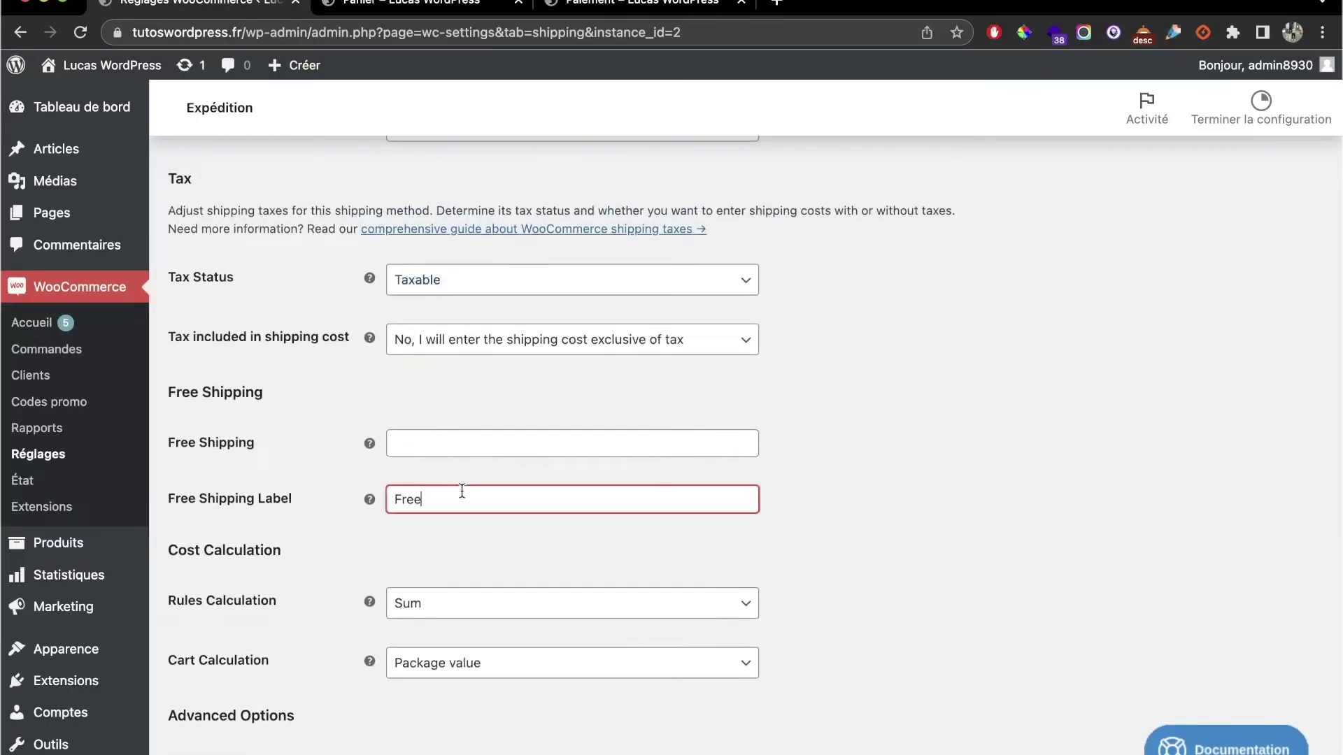
key(super+a)
text(L)
scroll(442, 640, down, 15)
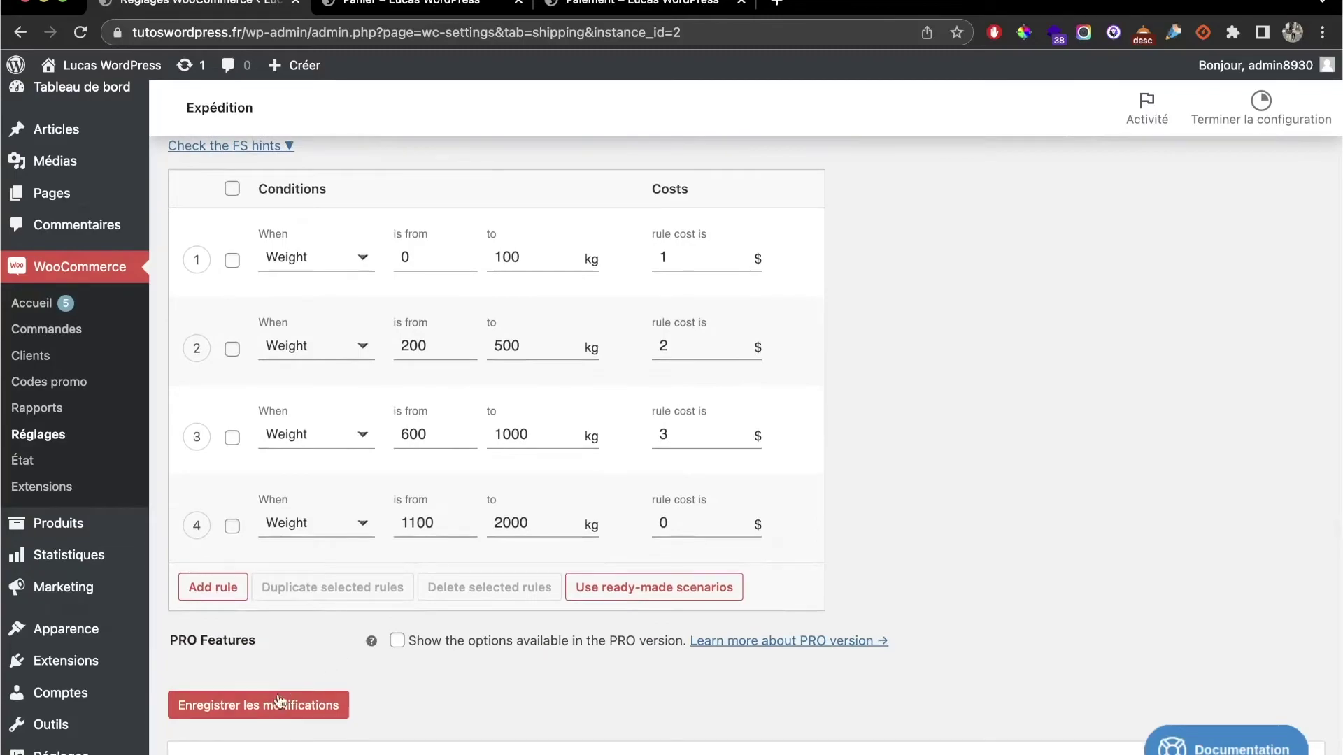
click(275, 707)
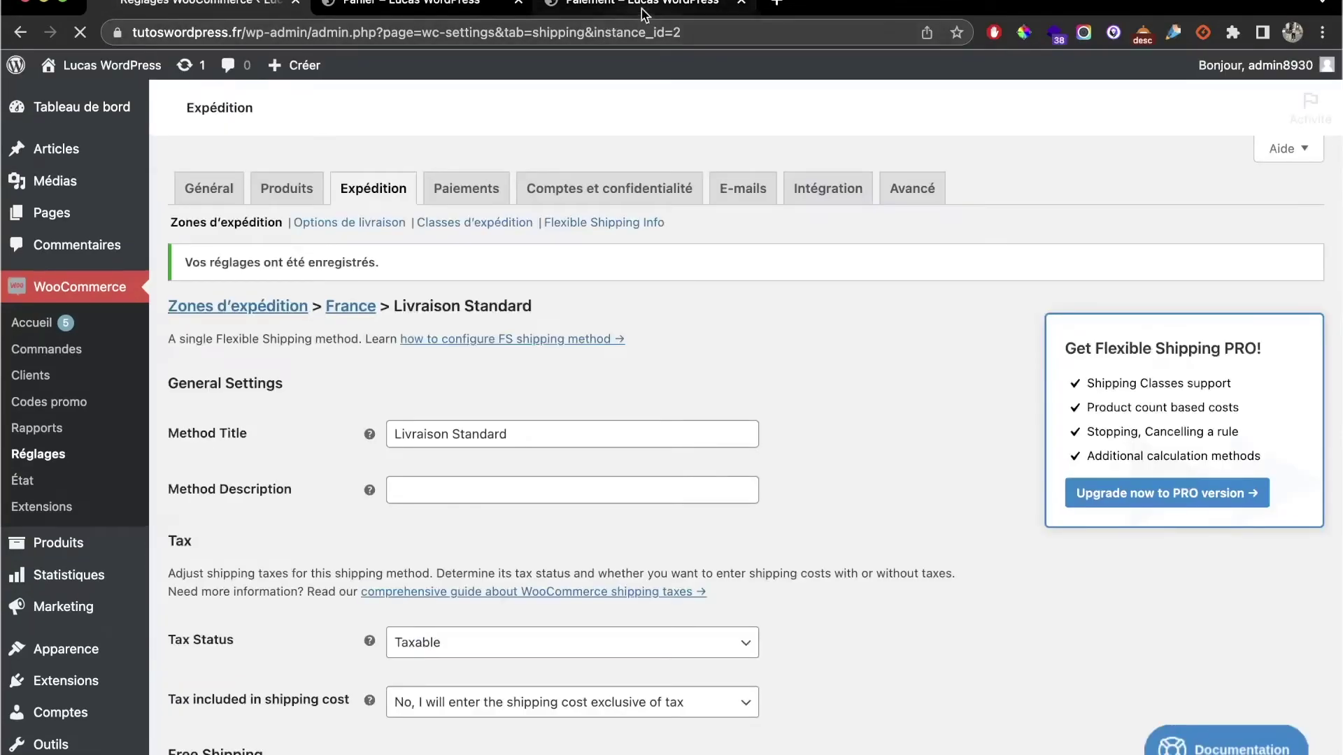
Step: Check the free shipping label in the order summary on the checkout page
click(641, 10)
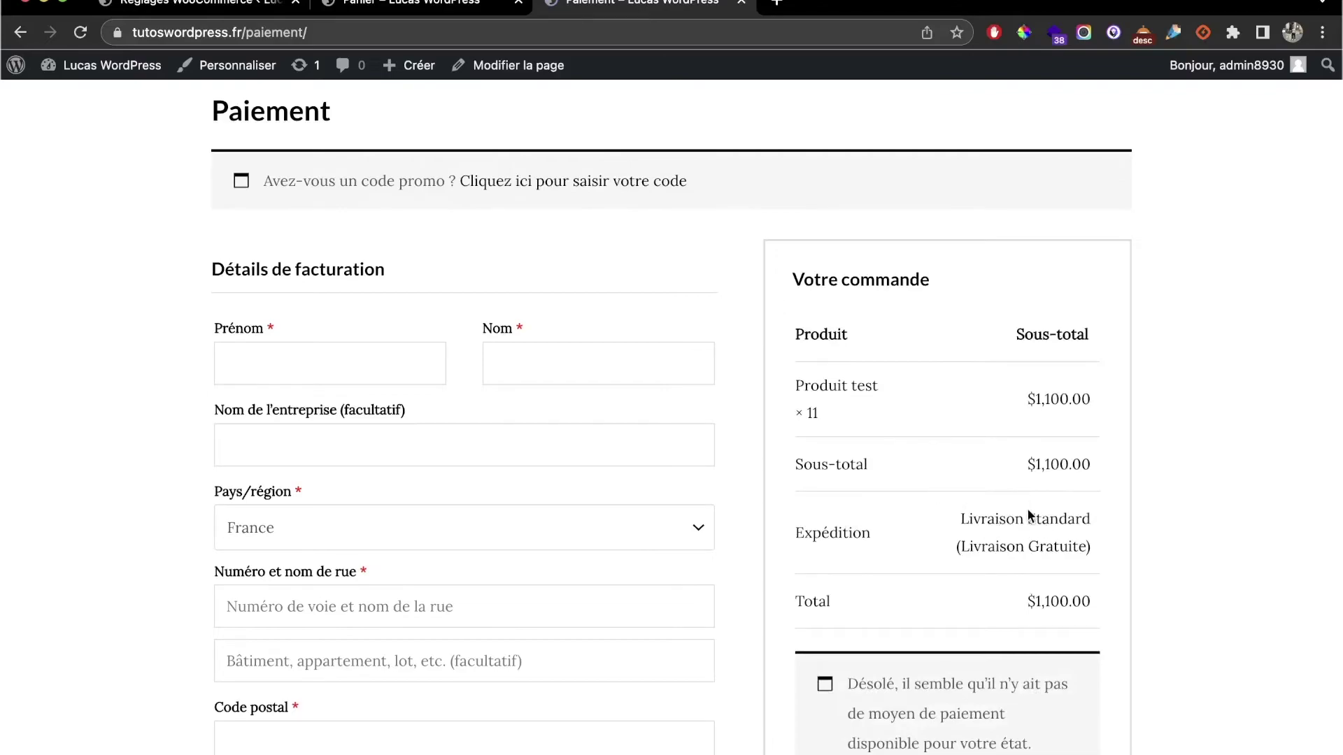
scroll(1028, 515, down, 3)
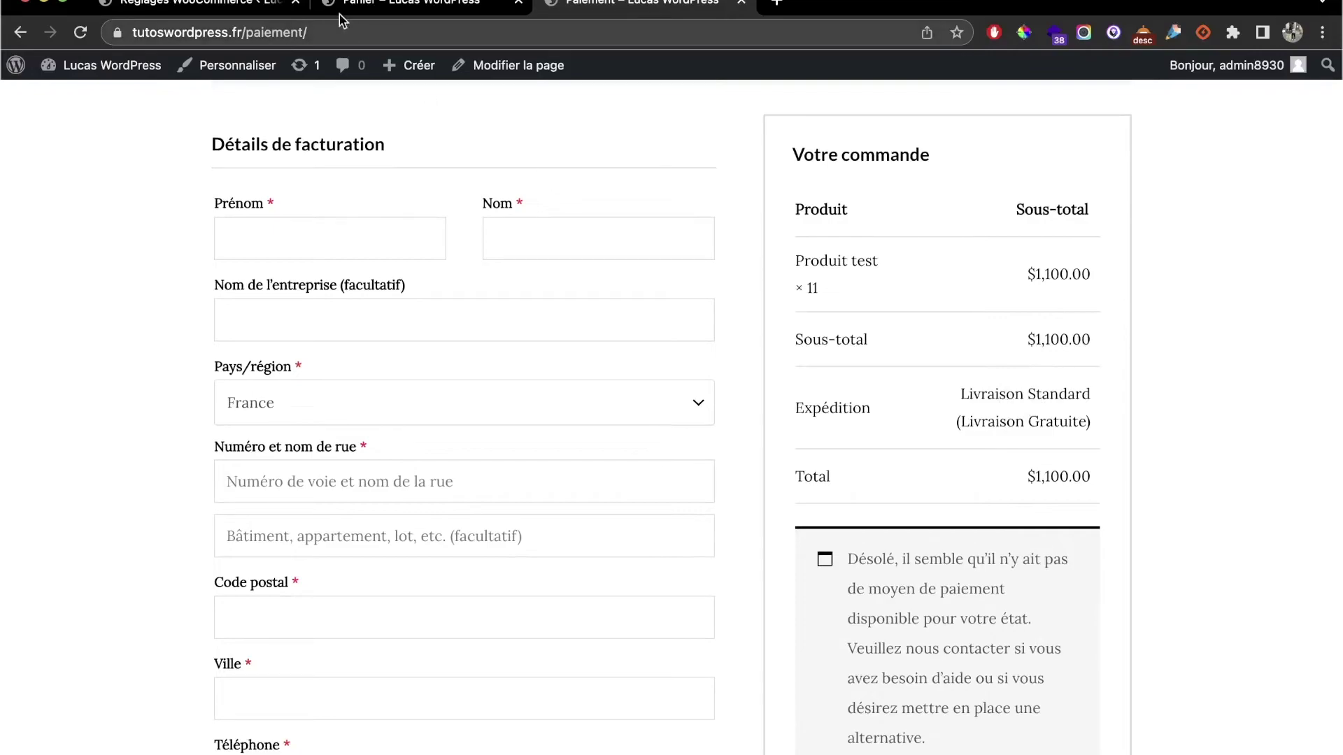
click(362, 10)
Step: Clear the Method Title of Livraison Standard and try to save the settings without a title
click(252, 7)
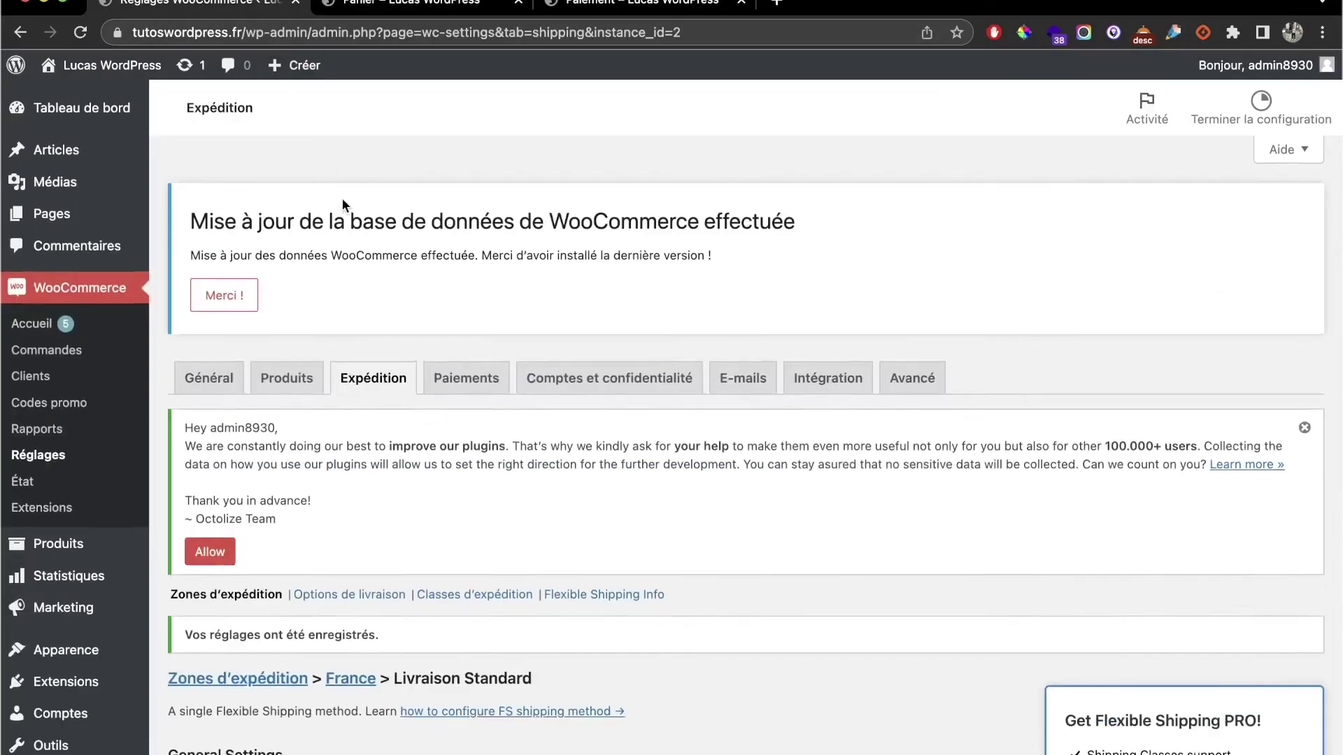
scroll(342, 199, down, 4)
triple_click(436, 534)
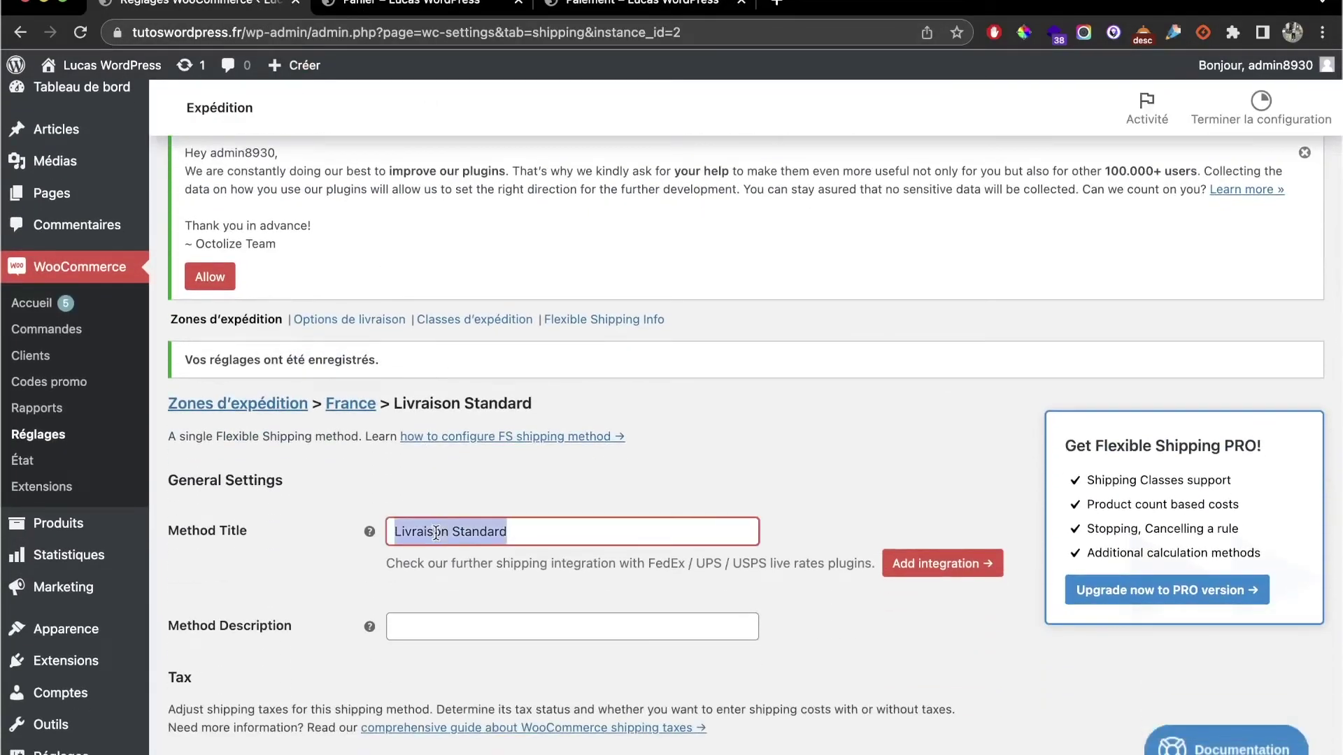
key(BackSpace)
scroll(436, 533, down, 15)
click(329, 418)
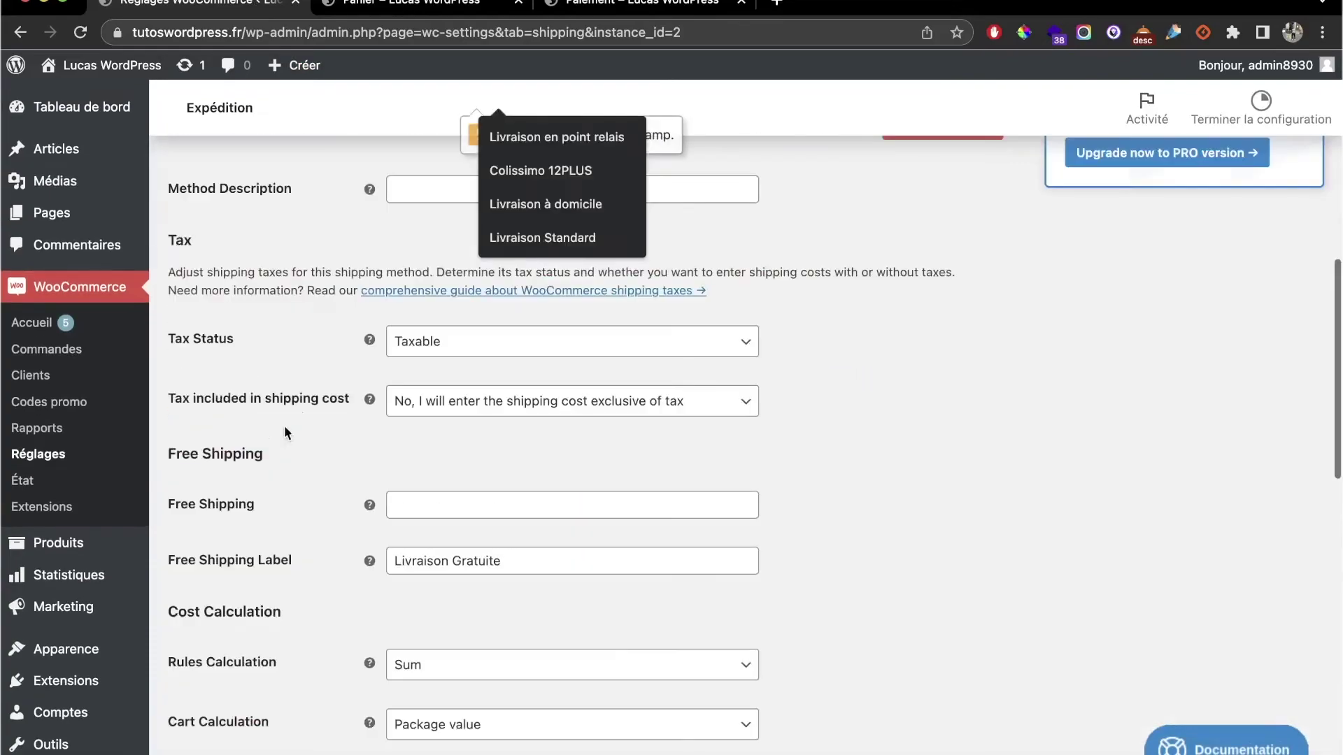
scroll(376, 289, up, 6)
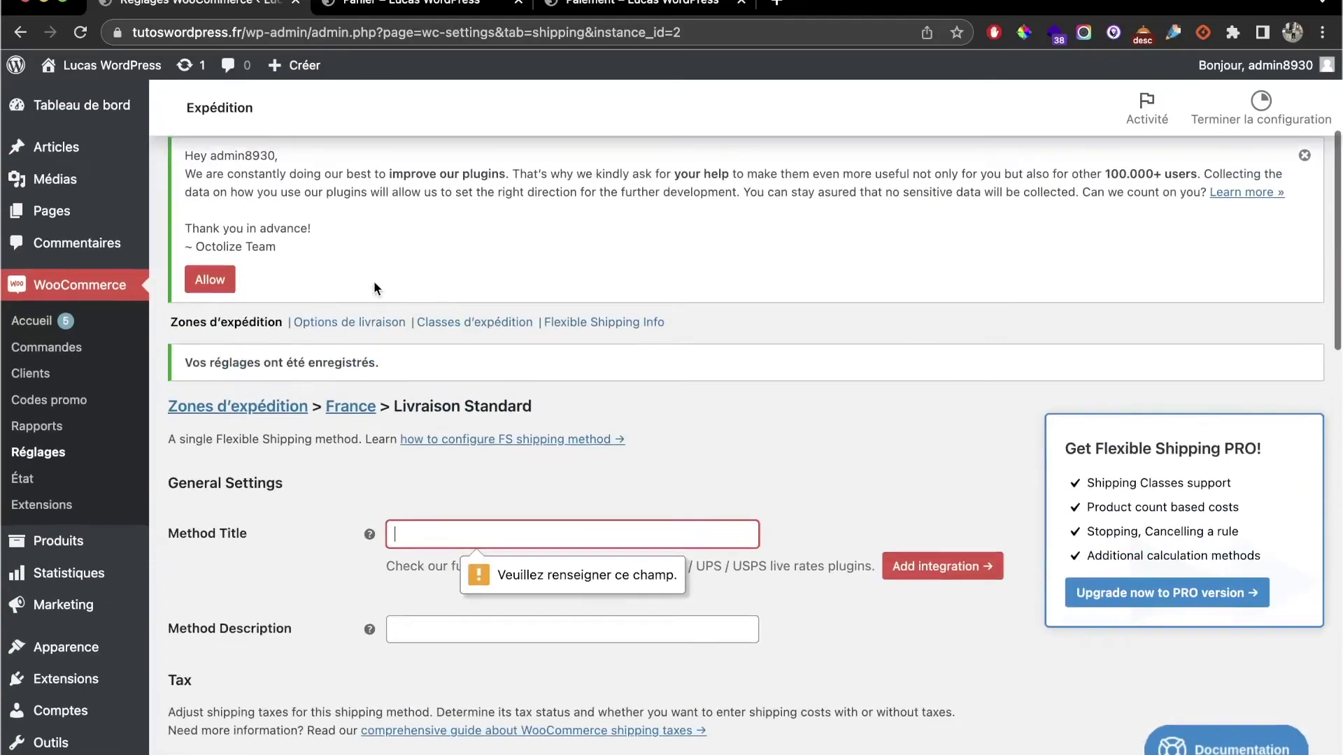
Step: Examine the shipping method title and free shipping label in the checkout order summary, and look through the rest of the page
click(687, 4)
triple_click(979, 418)
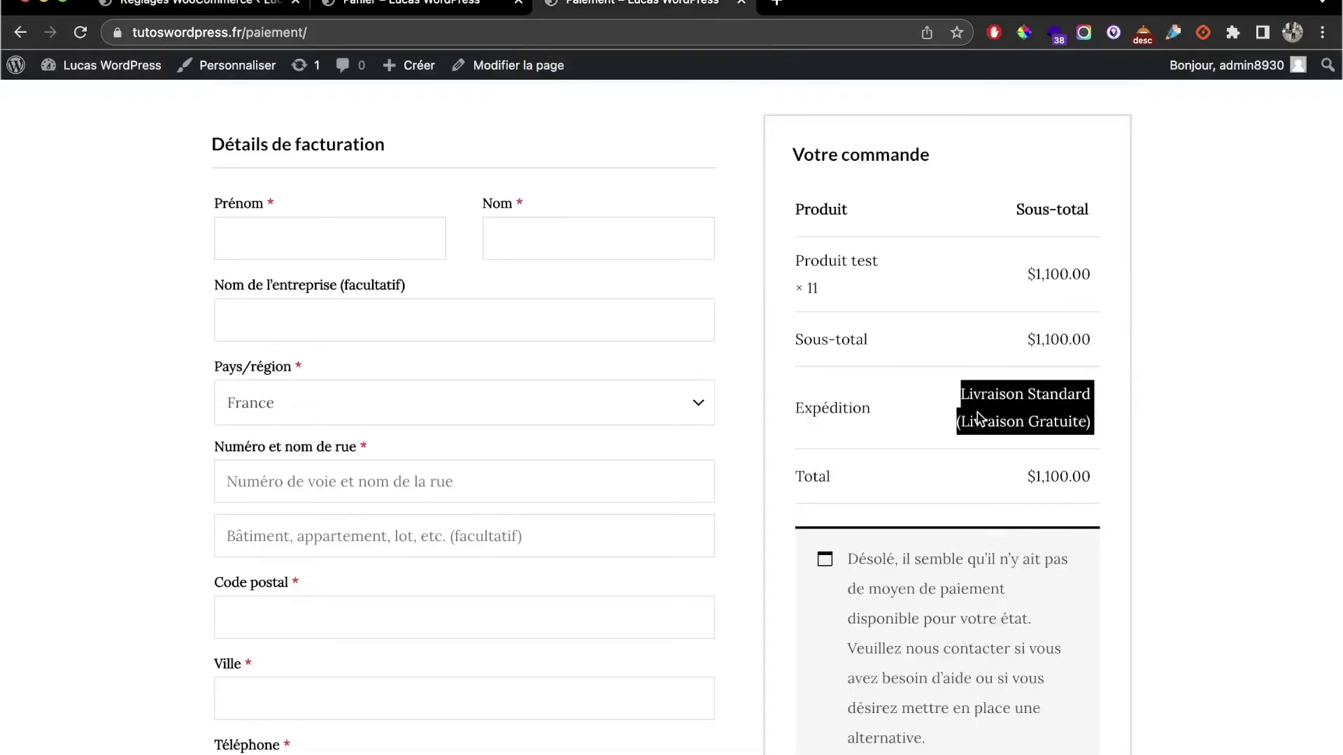
scroll(1052, 413, down, 8)
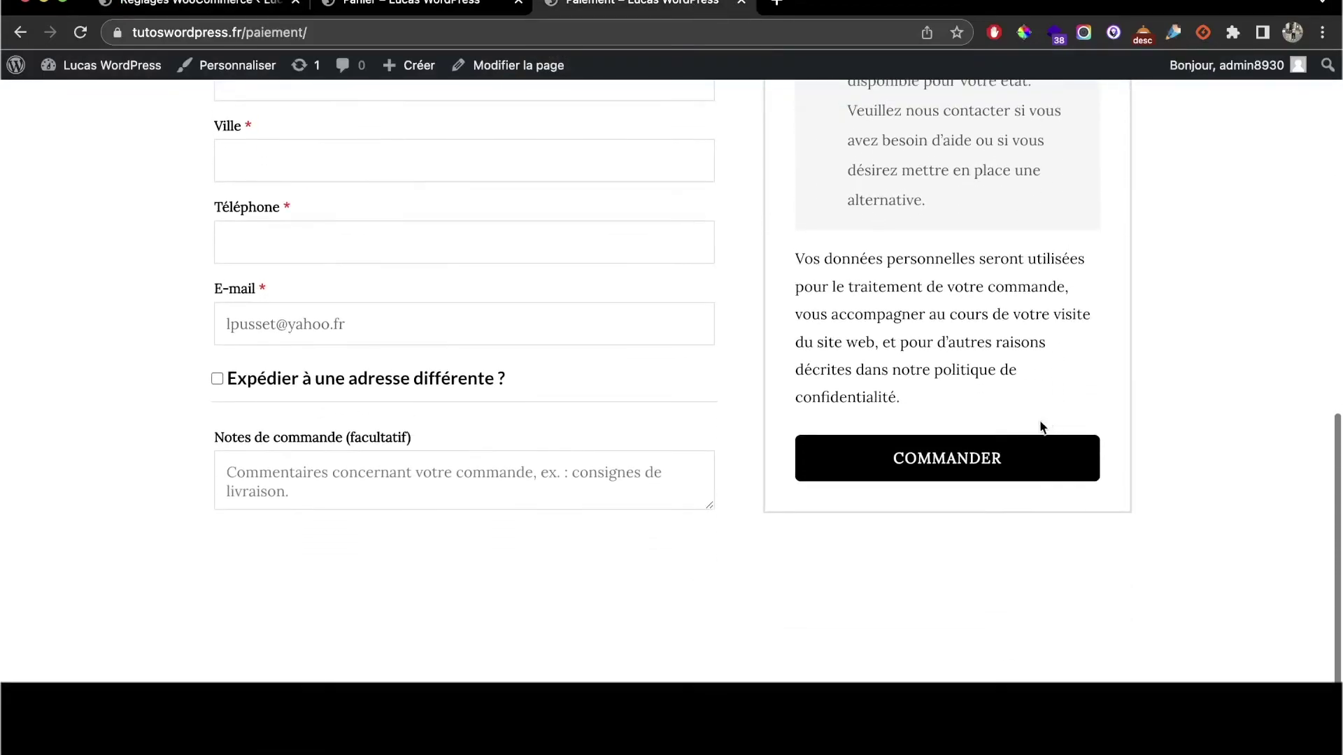
scroll(998, 456, up, 10)
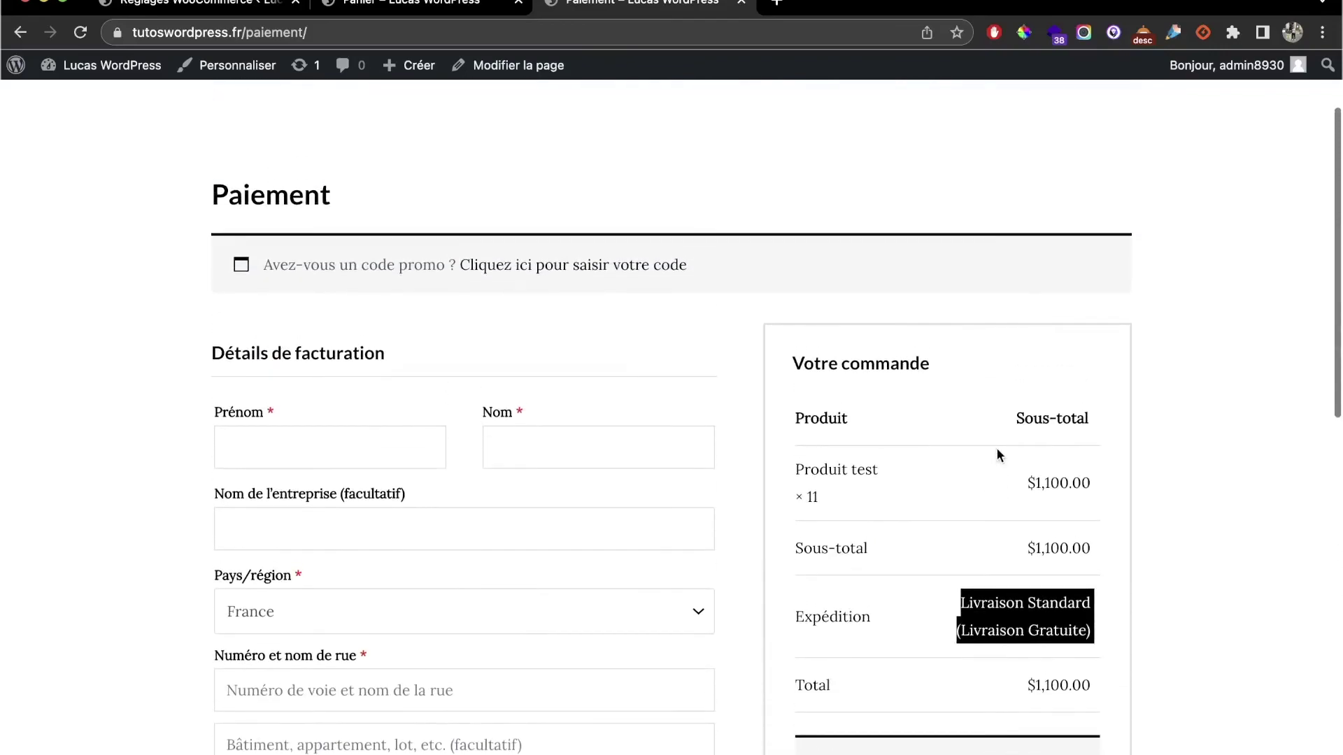
Step: Change the second rule's lower weight limit in the Livraison Standard shipping cost rules
click(266, 9)
scroll(458, 330, down, 15)
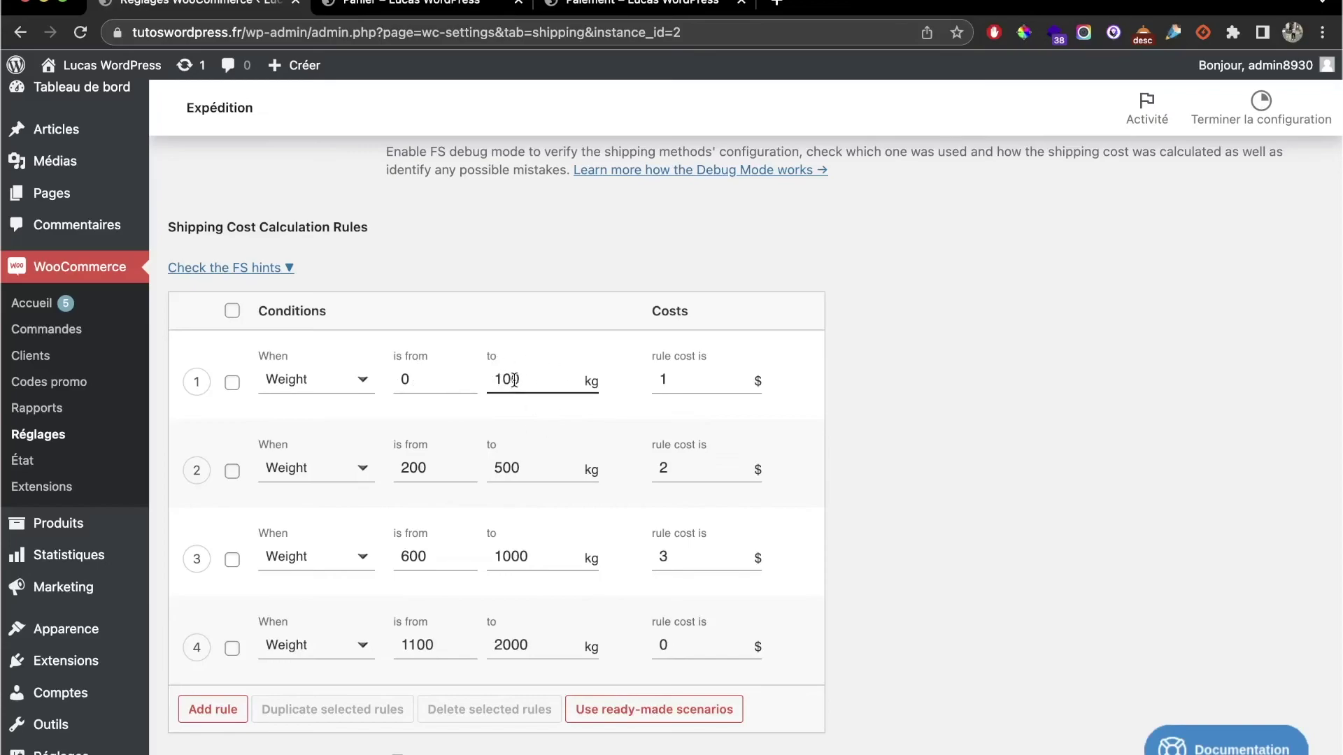
double_click(417, 468)
text(10)
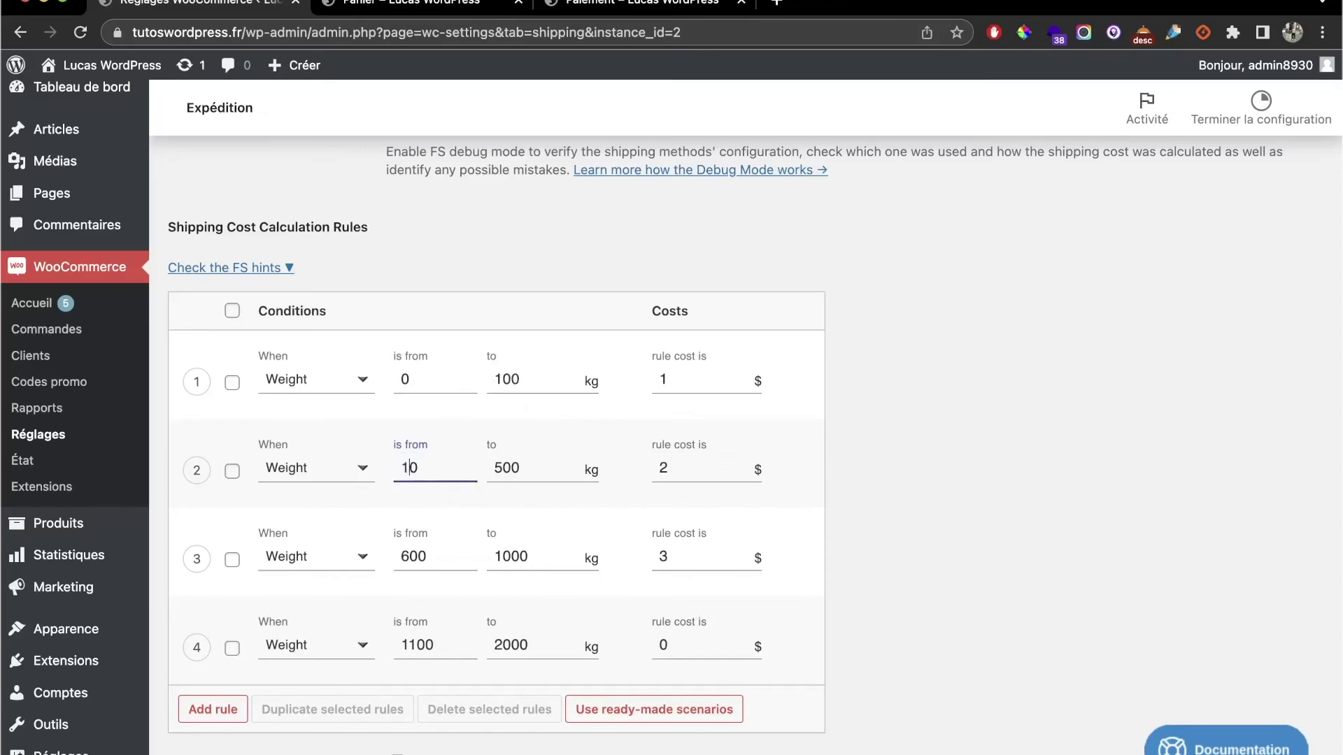